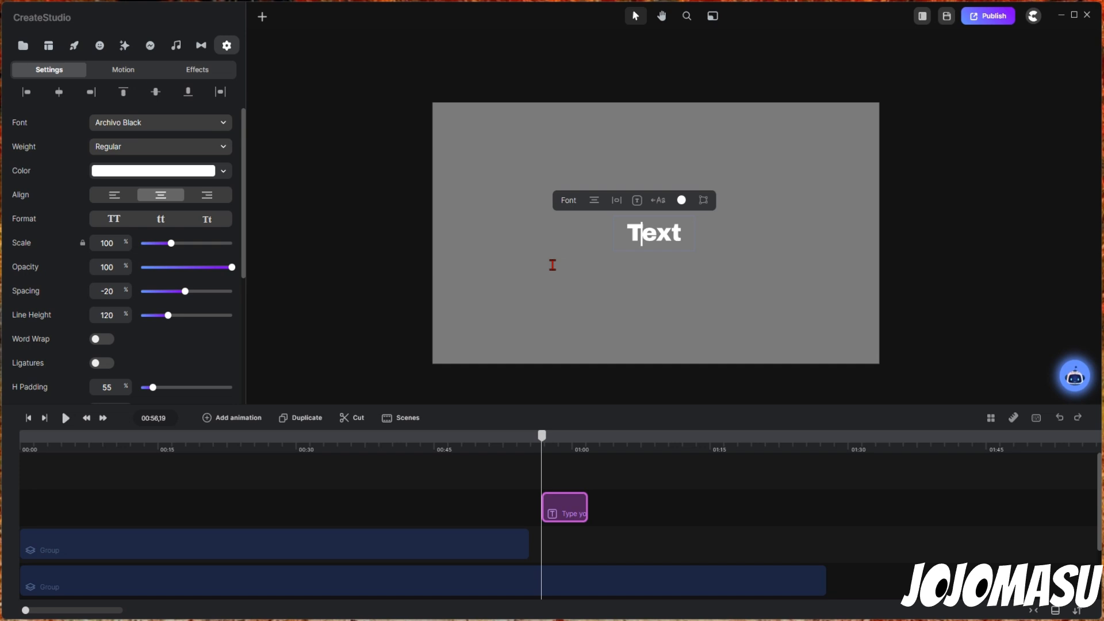
Step: Finish editing the title and enlarge it on the canvas to a scale of 338%
left_click(717, 310)
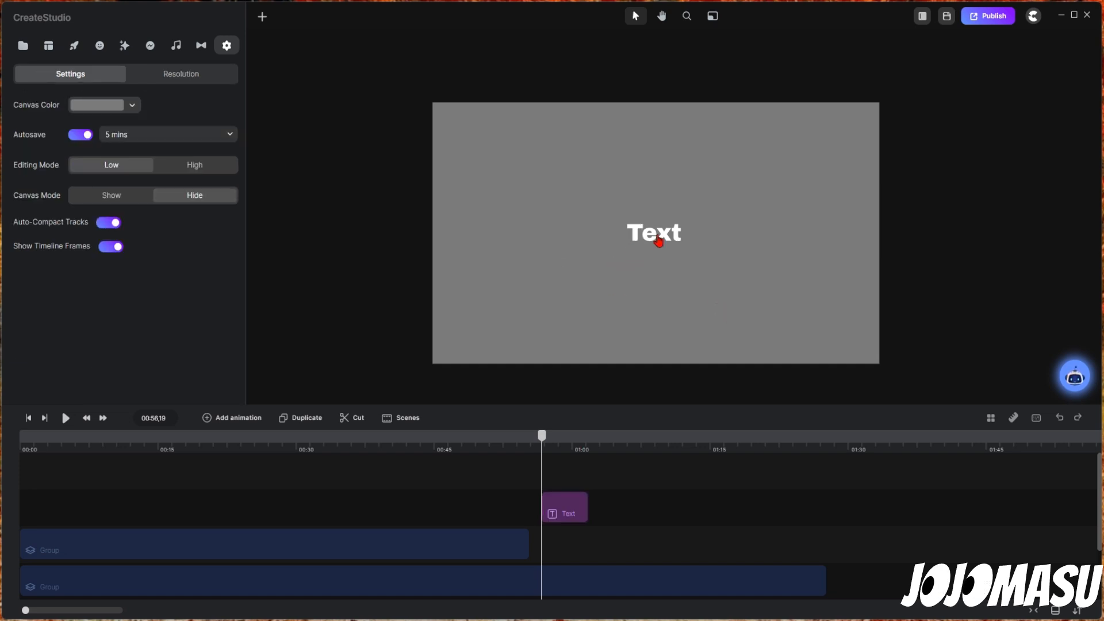
left_click(659, 242)
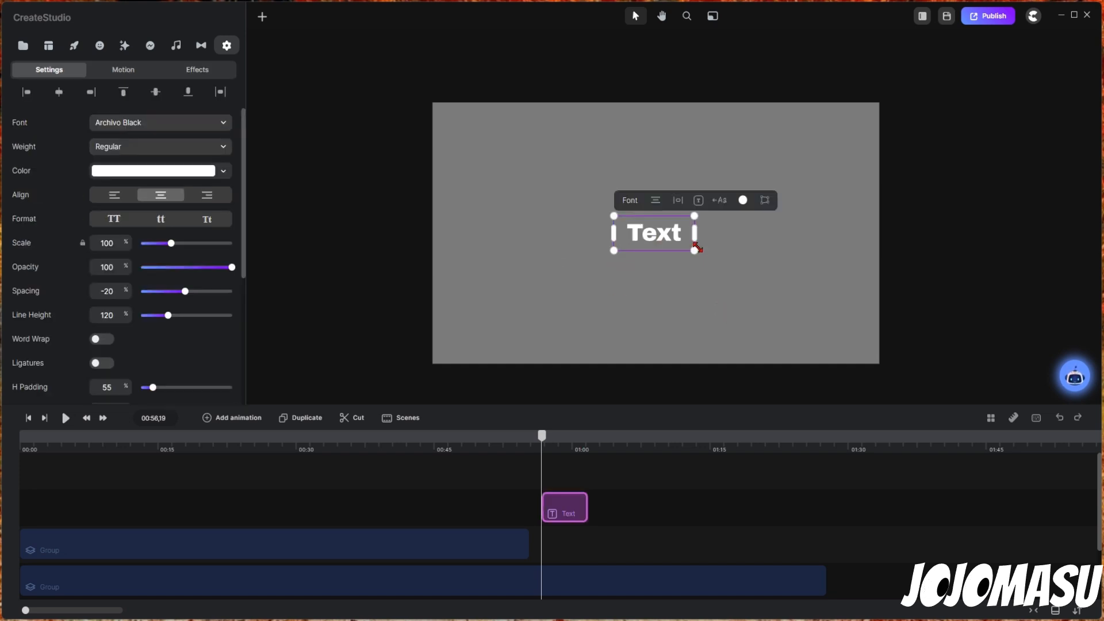
left_click_drag(697, 248, 770, 311)
left_click(665, 512)
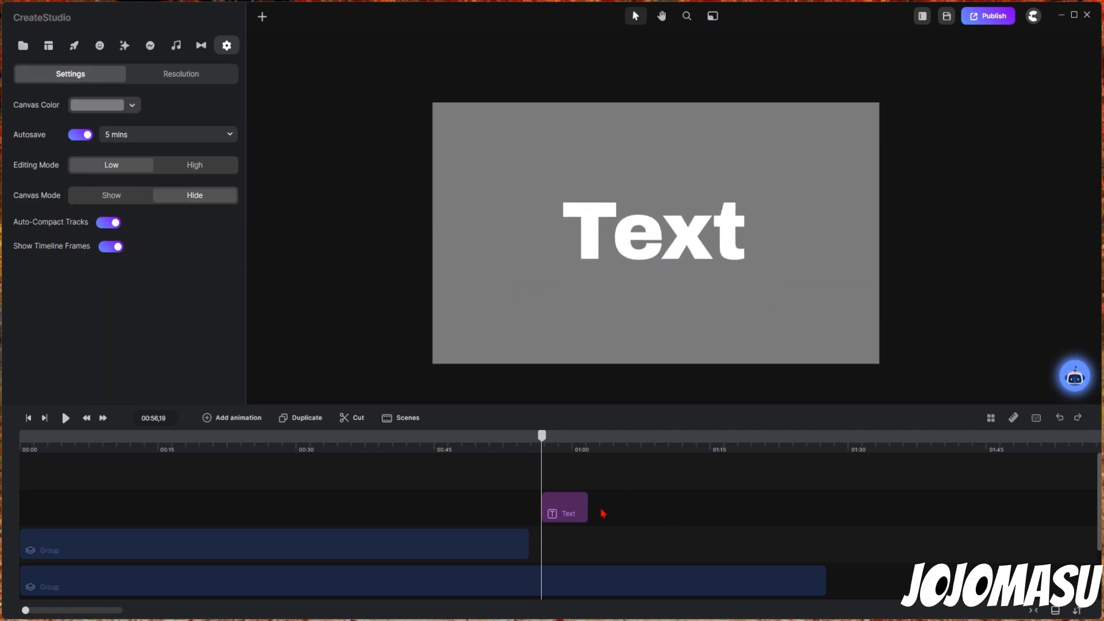
Step: Move the text clip to the start of the timeline and place the playhead over it at about 00:03,11
left_click_drag(580, 513, 56, 478)
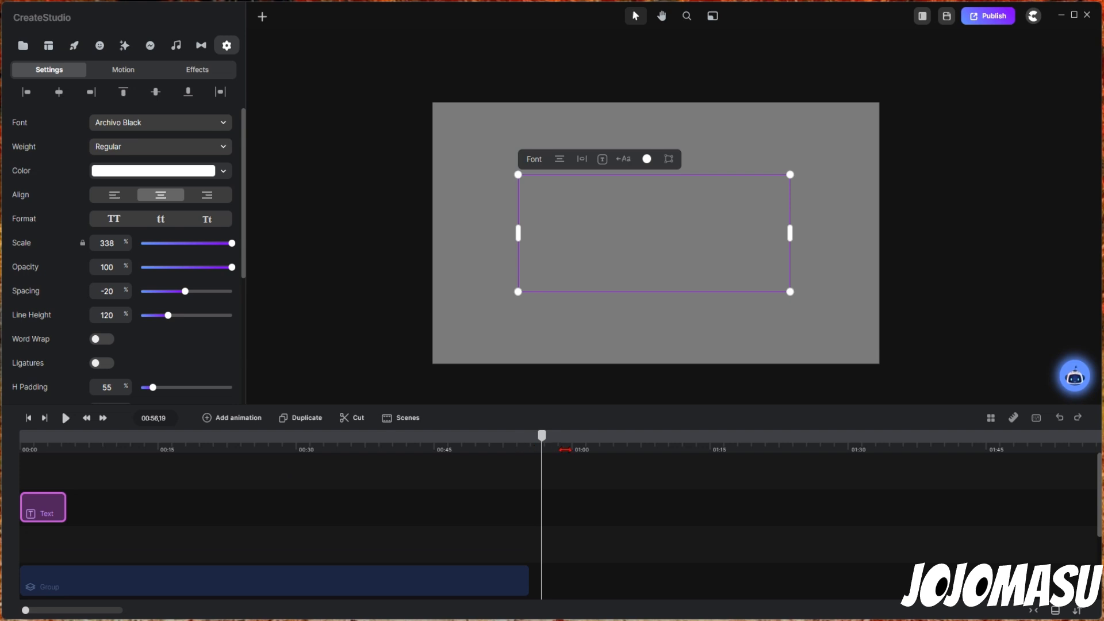
left_click_drag(545, 447, 54, 457)
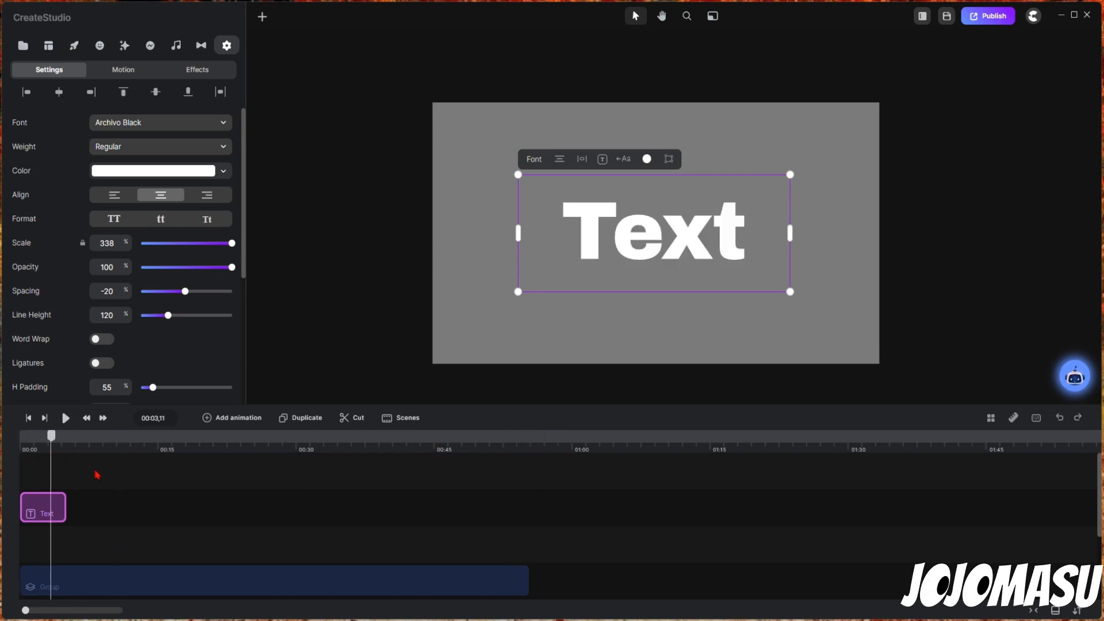
scroll(115, 449, "up", 5)
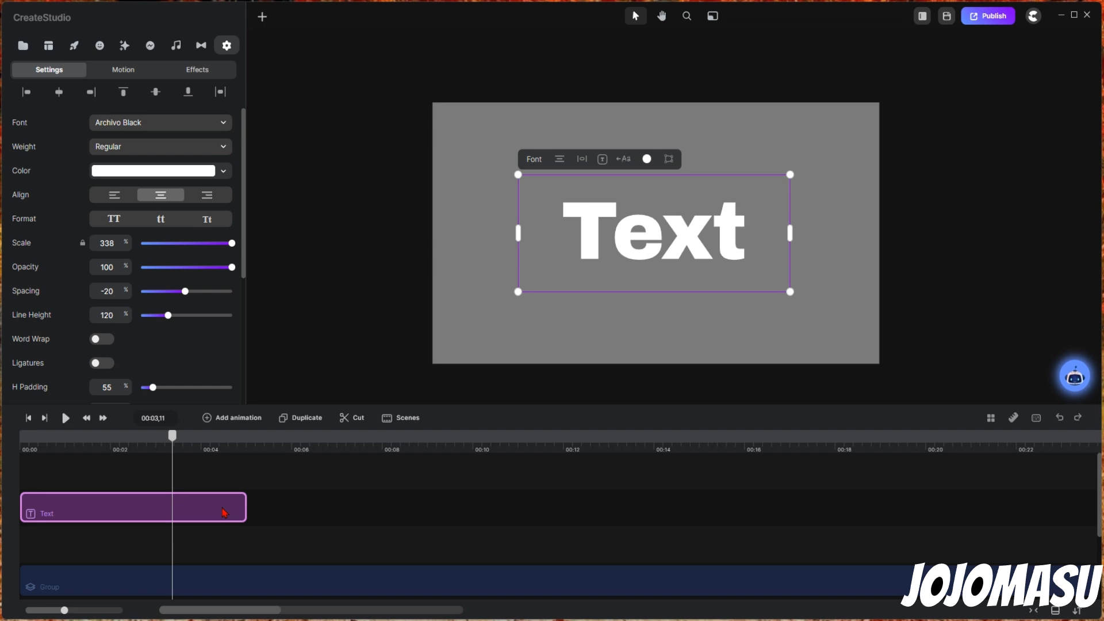
Step: Group the text clip and move the playhead to about 00:03,27
key("ctrl+g")
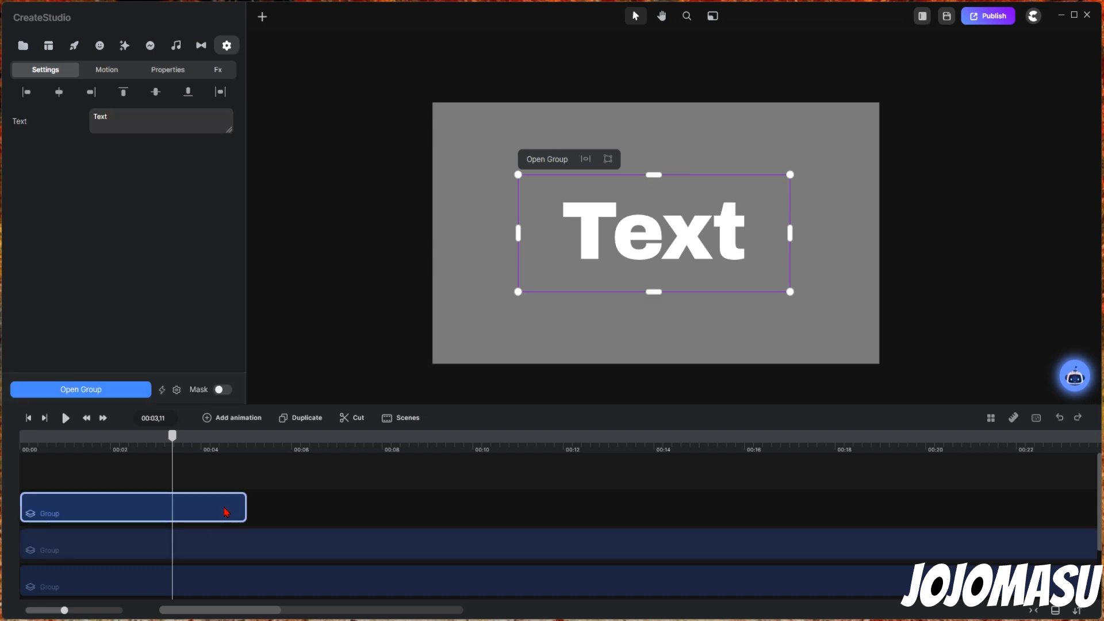
left_click_drag(197, 512, 197, 446)
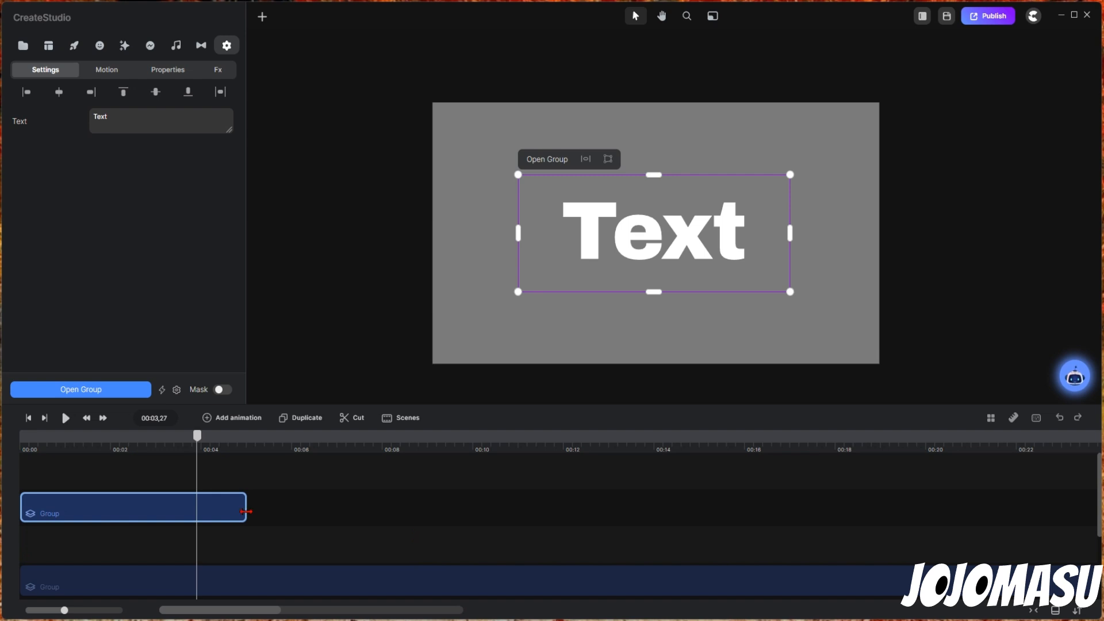
left_click_drag(231, 510, 228, 476)
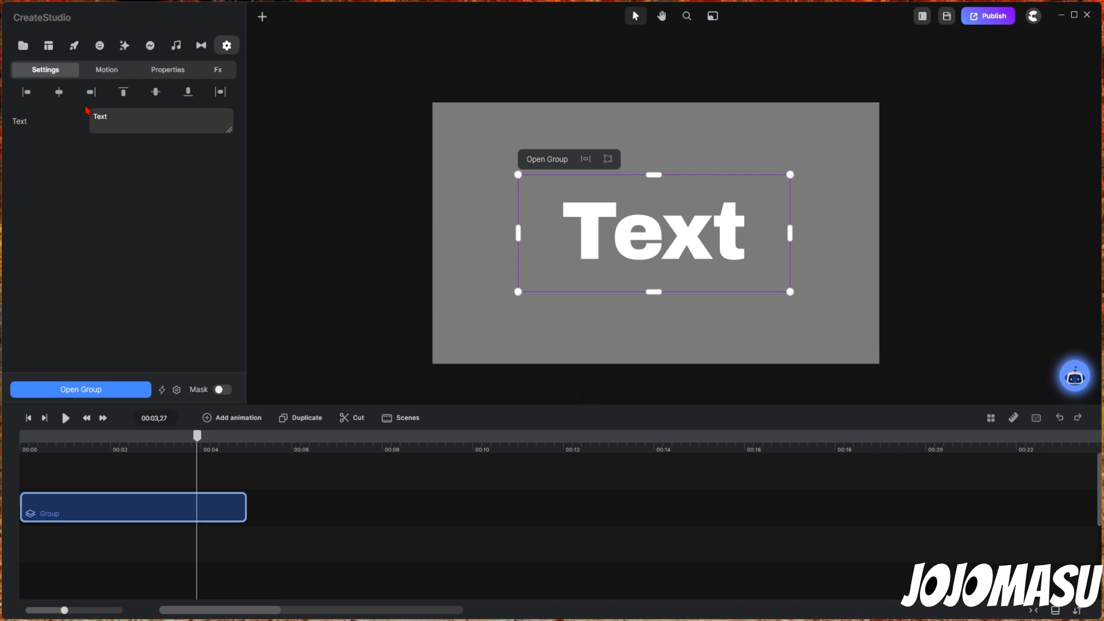
Step: Apply the Right position preset to the text group as both its In and Out motion
left_click(109, 76)
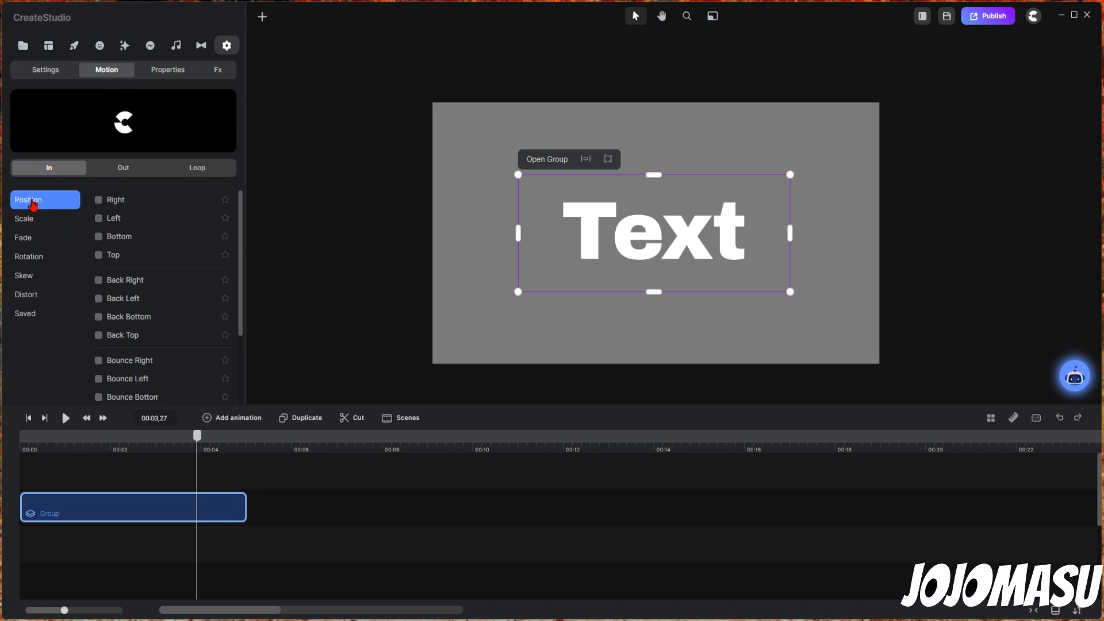
left_click(99, 201)
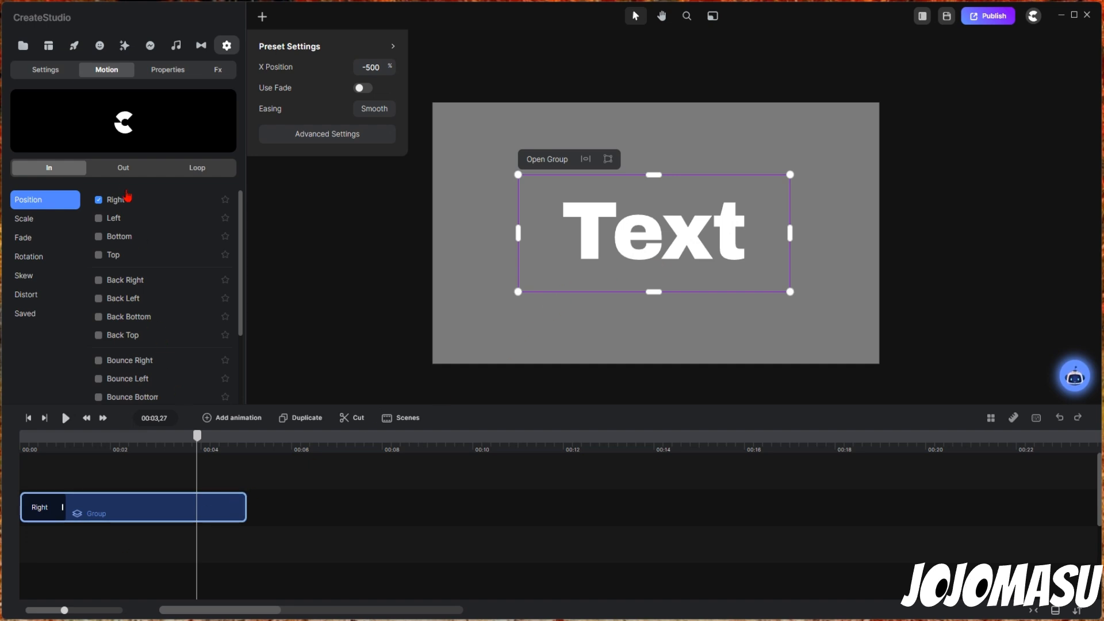
left_click(123, 169)
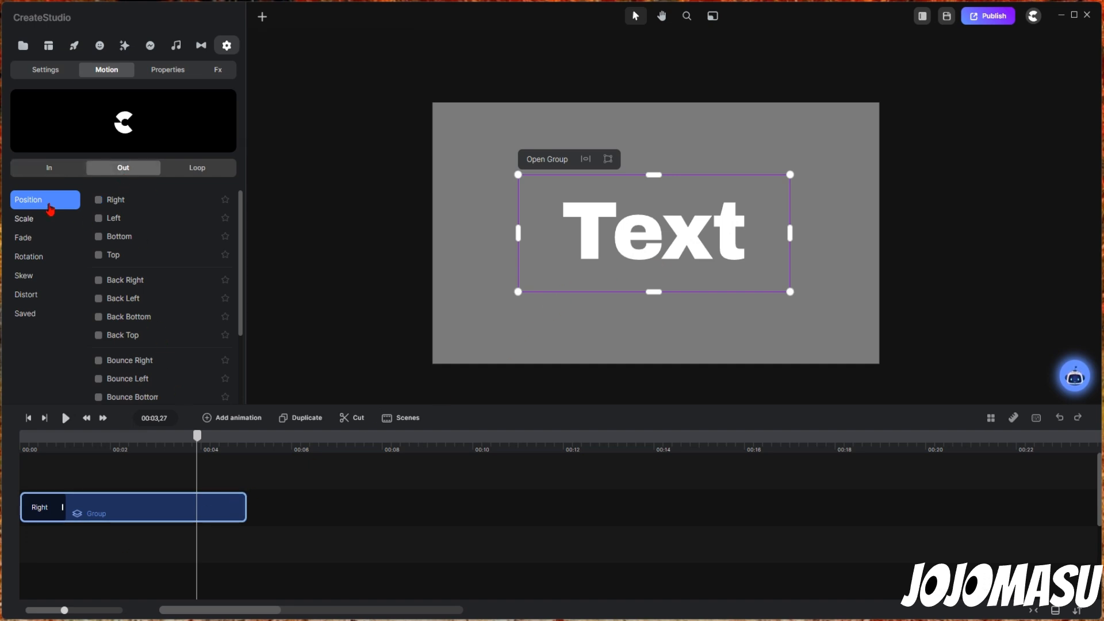
left_click(98, 200)
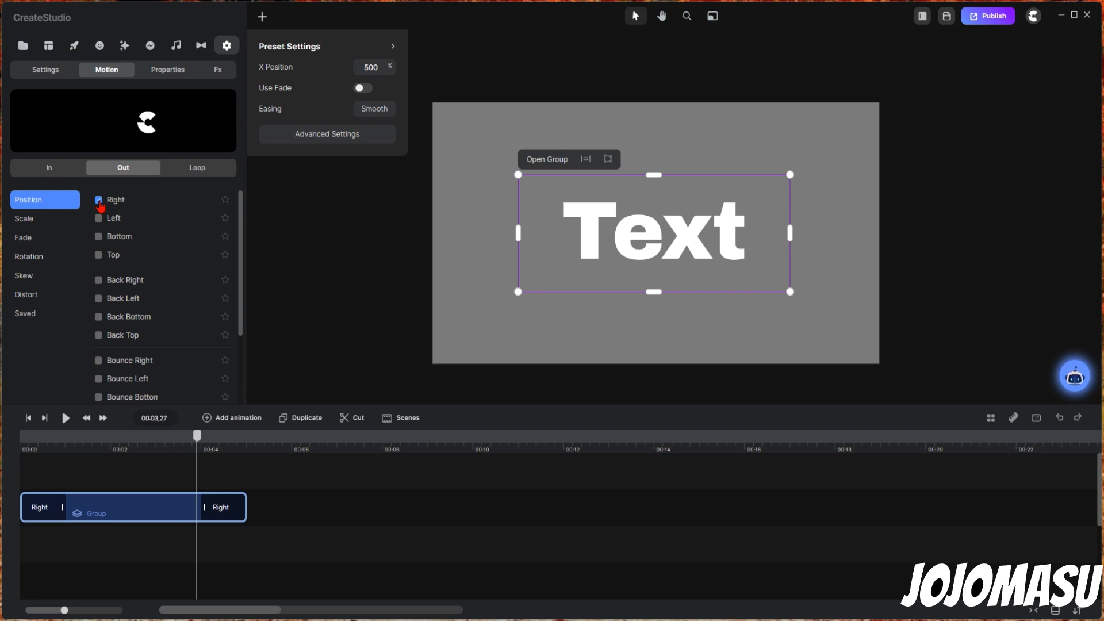
Step: Play the timeline from the start to preview the group's Right motions, stopping after the clip ends
left_click_drag(197, 435, 2, 442)
key("space")
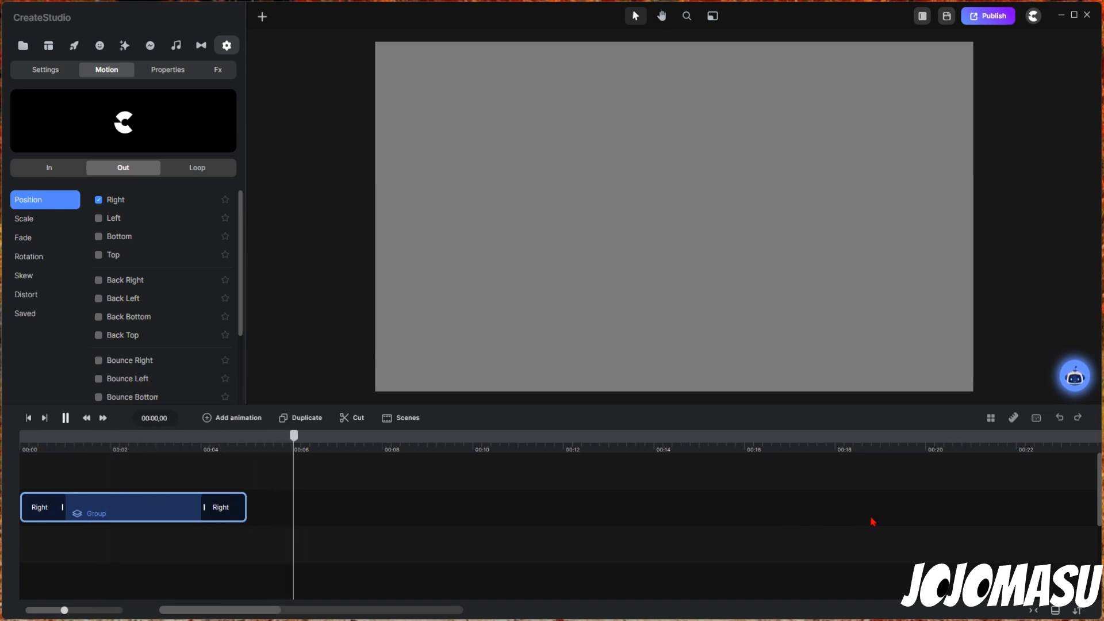
key("space")
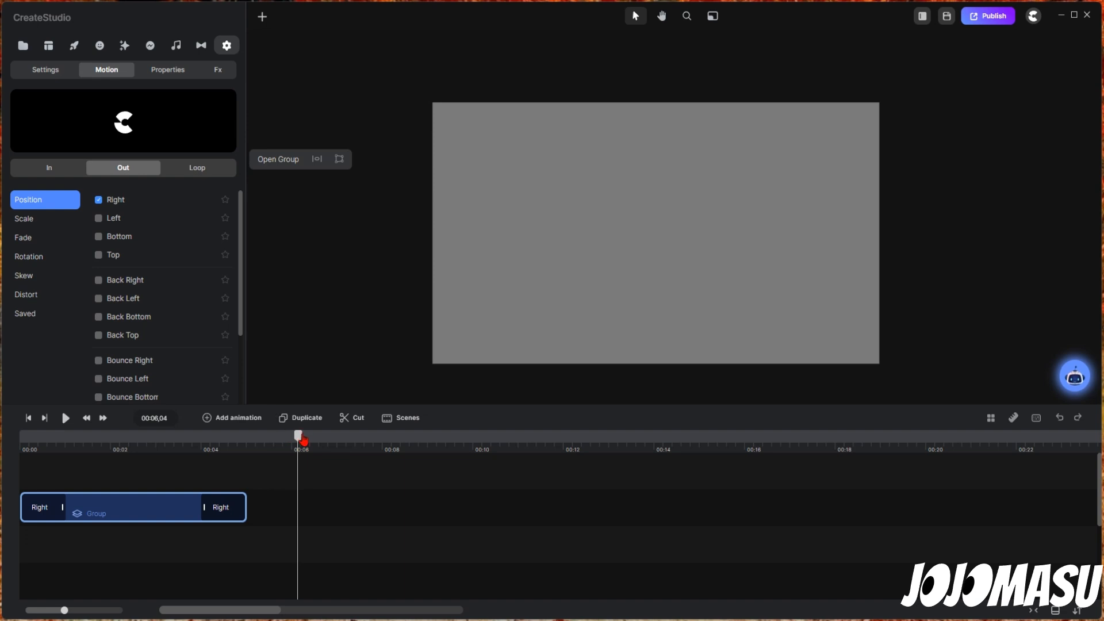
Step: Return the playhead to 00:00 and undo the Right motions on the text group
left_click_drag(298, 435, 22, 435)
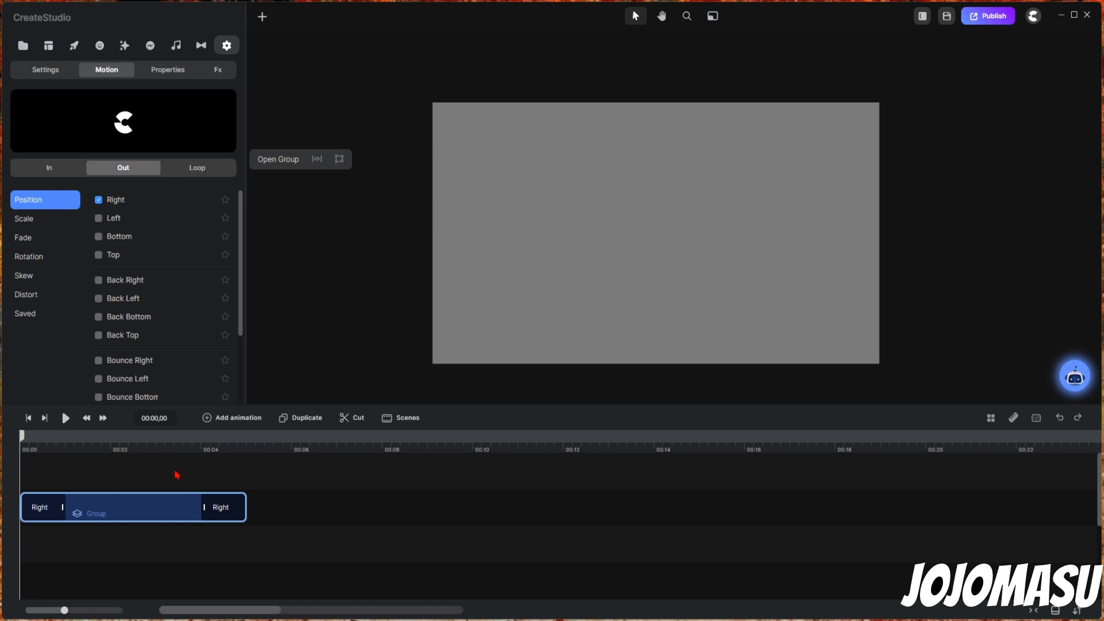
key("ctrl+z")
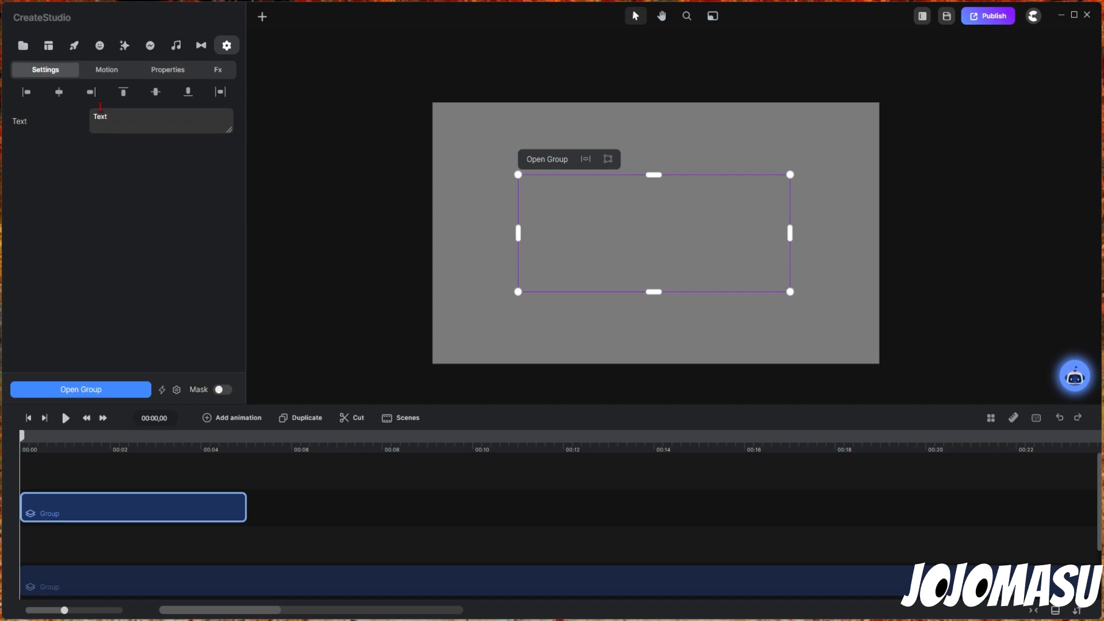
Step: Apply the Fade In preset as the text group's In motion and Fade Out as its Out motion
left_click(109, 74)
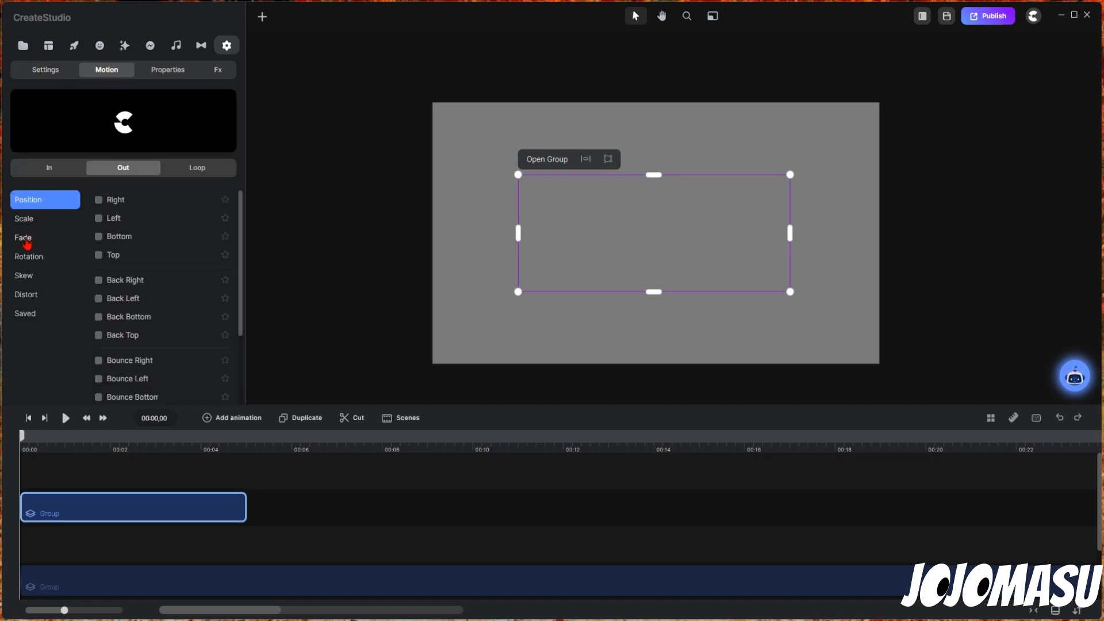
left_click(49, 170)
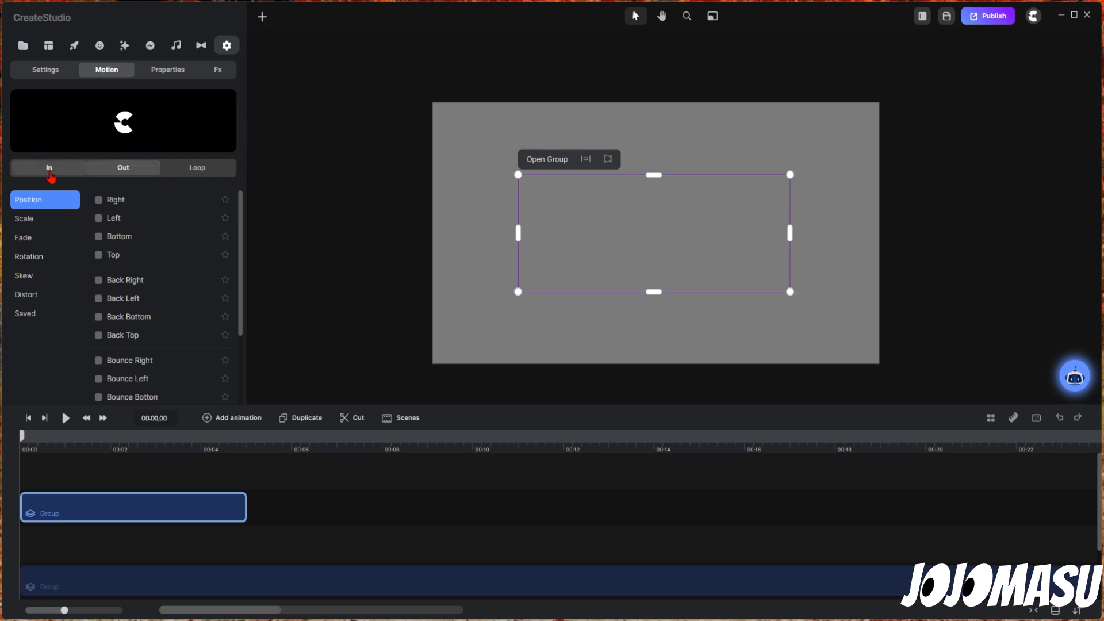
left_click(26, 240)
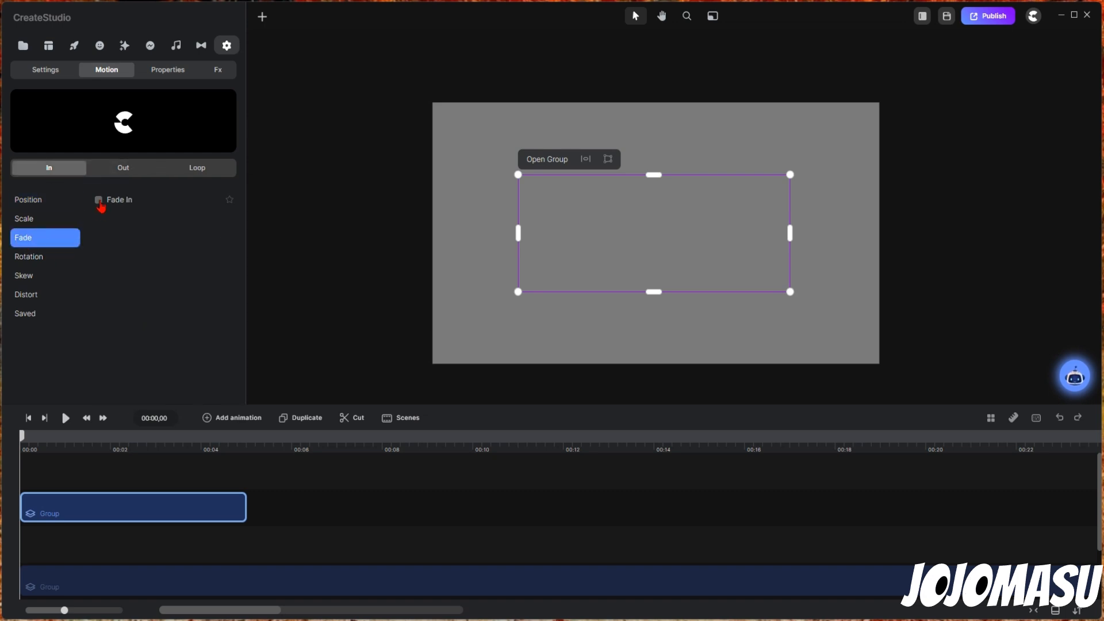
left_click(98, 200)
left_click(123, 169)
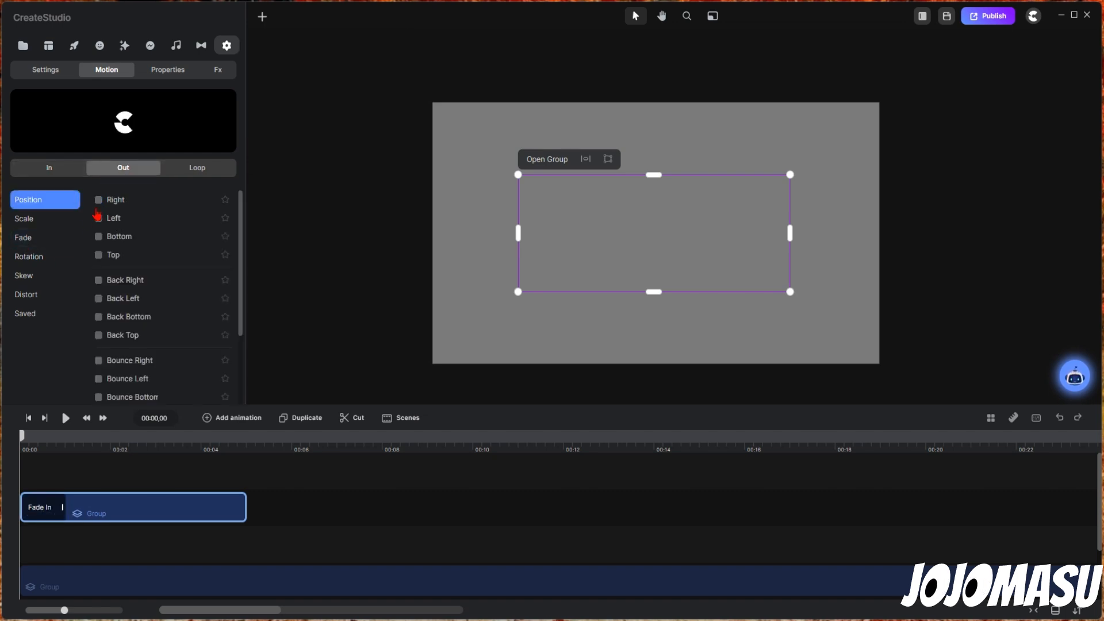
left_click(33, 238)
left_click(99, 200)
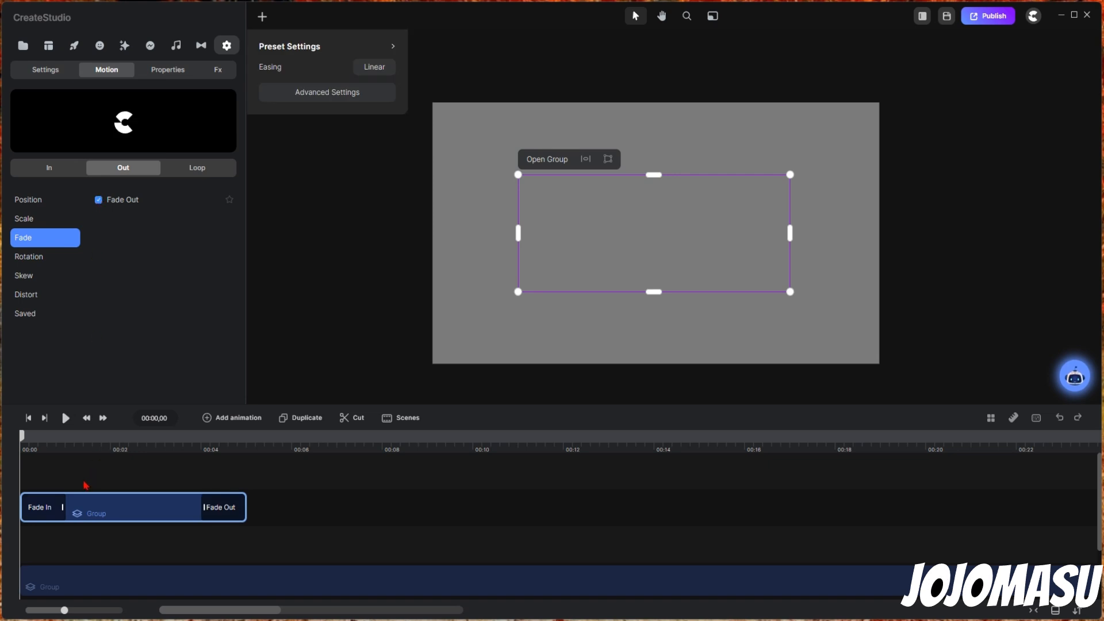
Step: Play the timeline to preview the group's fades, stopping after the clip ends
left_click(65, 419)
left_click(66, 419)
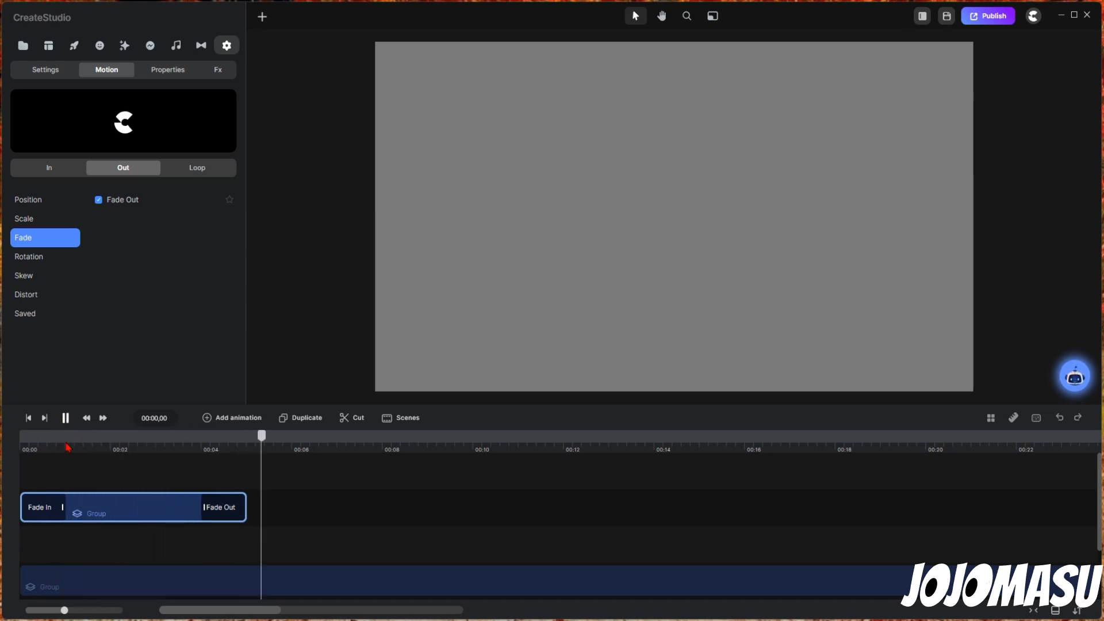
key("space")
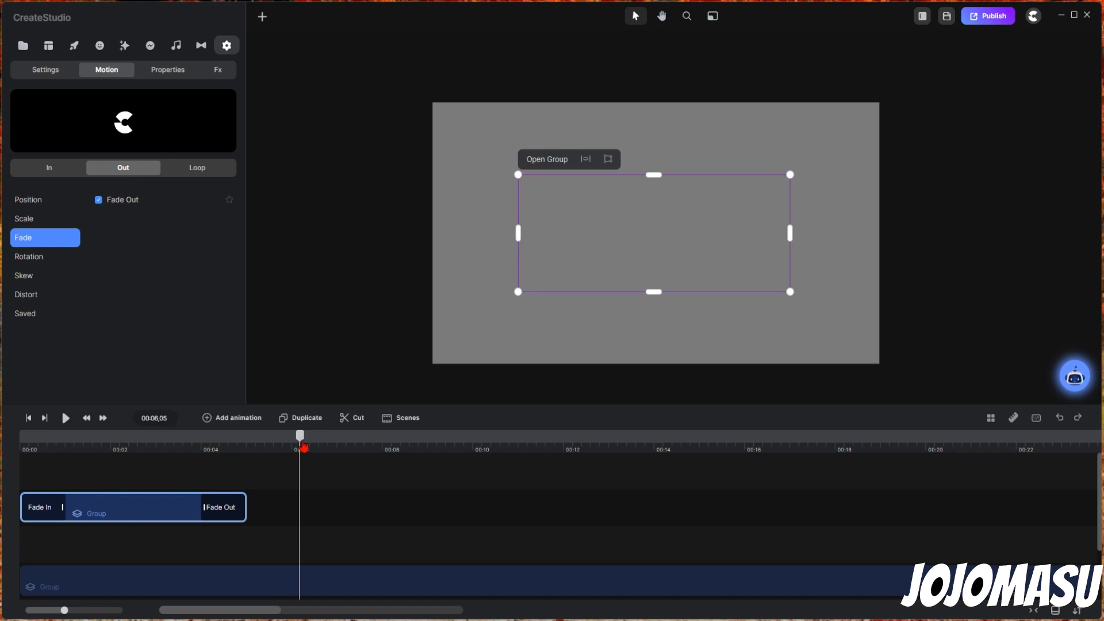
Step: Return the playhead to 00:00 and remove the Fade In and Fade Out motions from the text group
left_click_drag(291, 445, 17, 445)
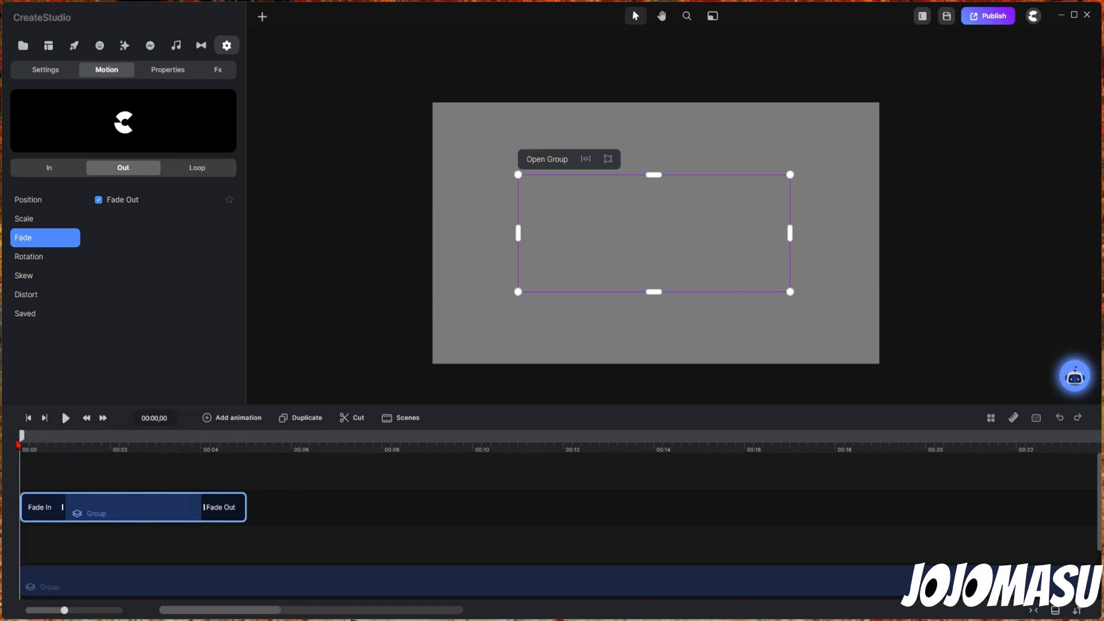
mouse_move(23, 443)
left_mouse_down()
mouse_move(70, 452)
mouse_move(12, 445)
left_mouse_up()
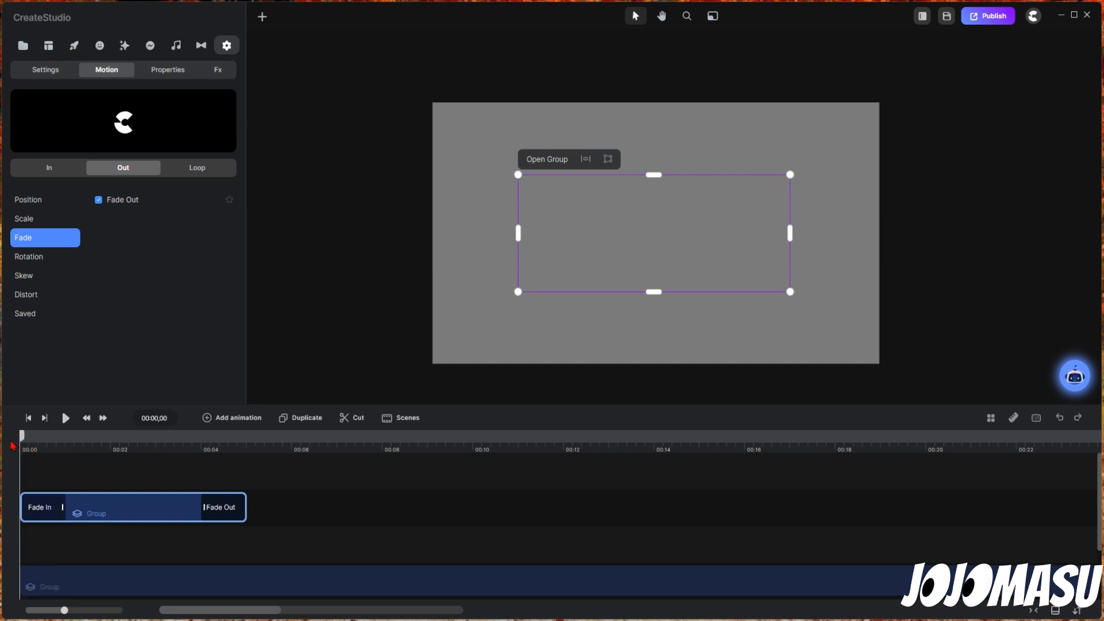
left_click(173, 488)
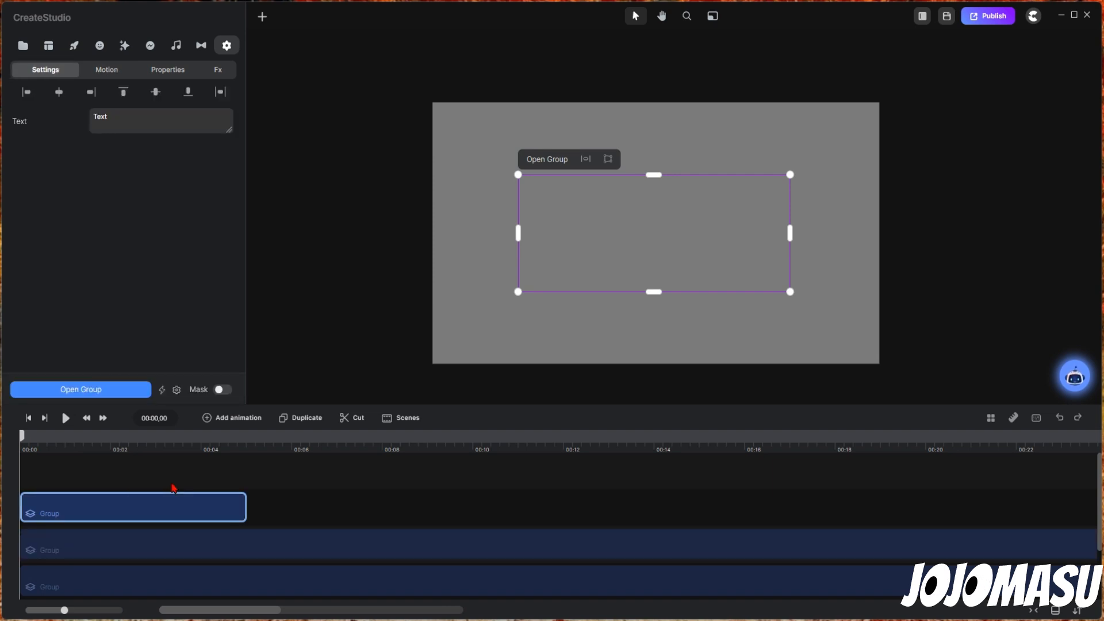
left_click_drag(188, 508, 184, 496)
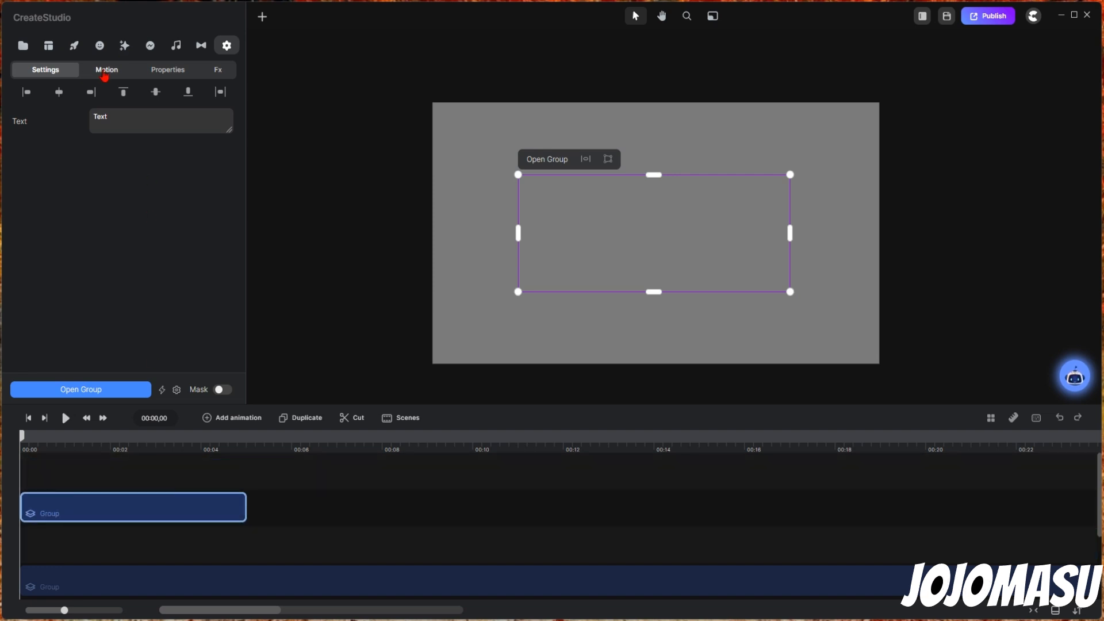
Step: Apply the Rotate preset to the text group as both its In and Out motion
left_click(106, 70)
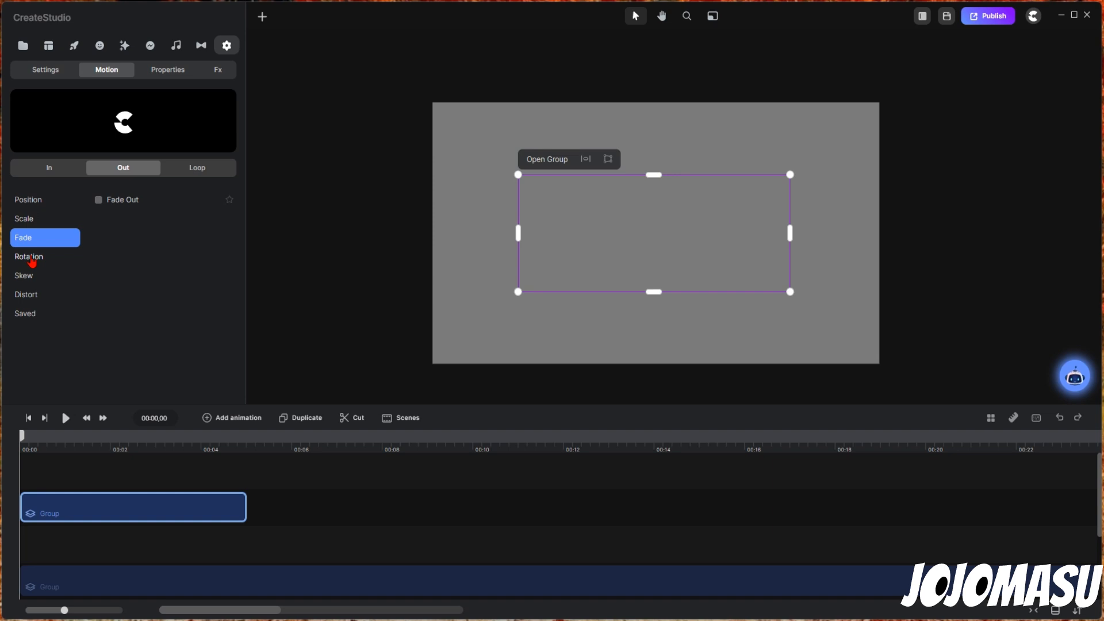
left_click(30, 258)
left_click(49, 167)
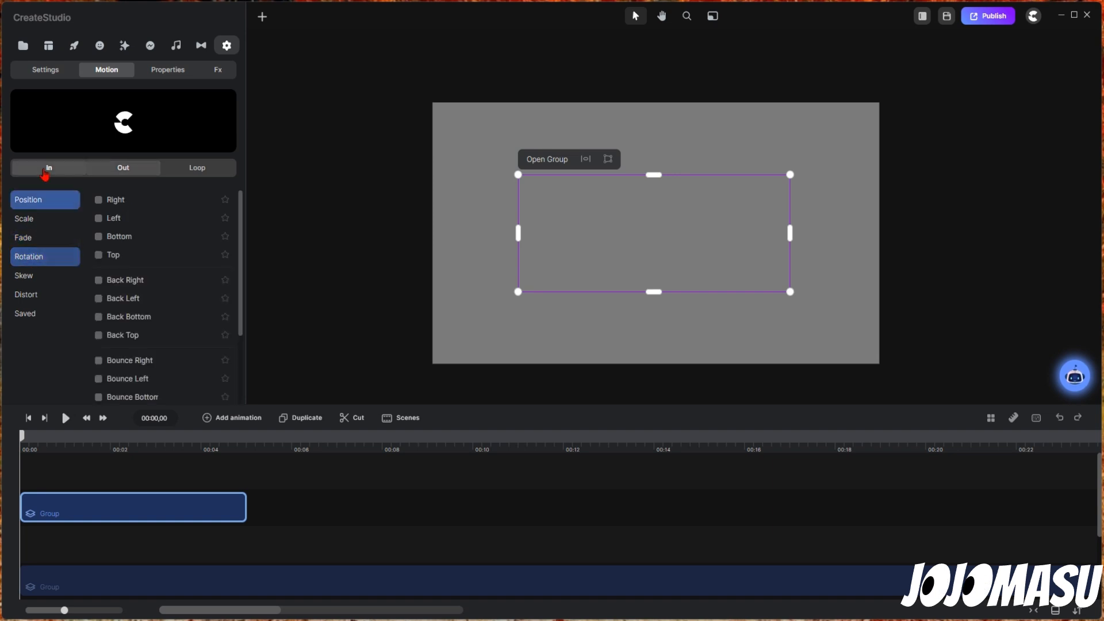
left_click(31, 257)
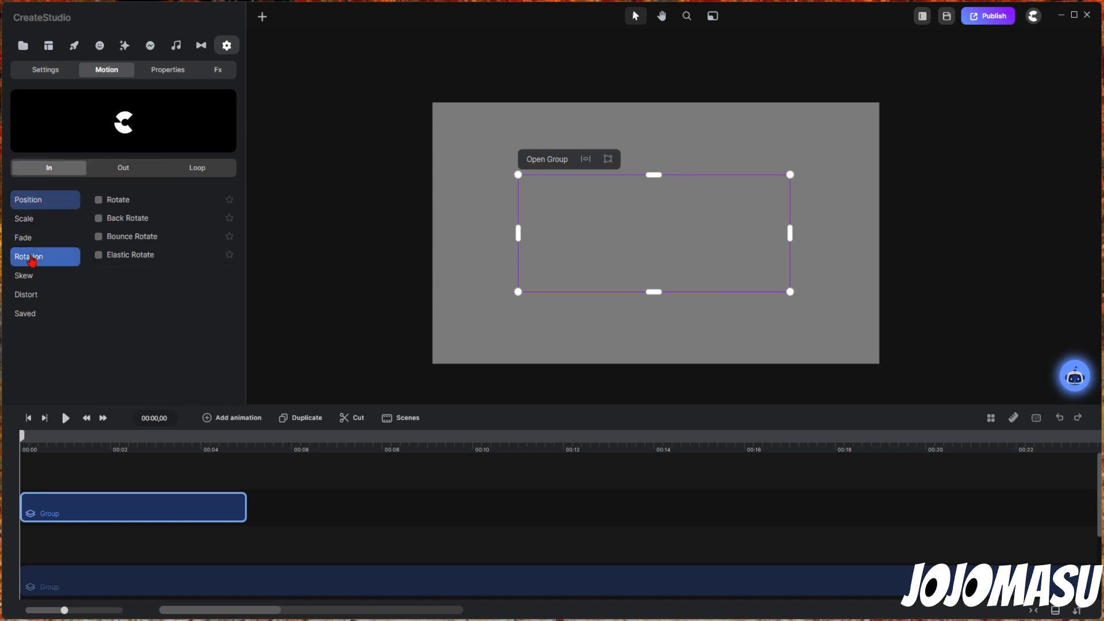
left_click(99, 201)
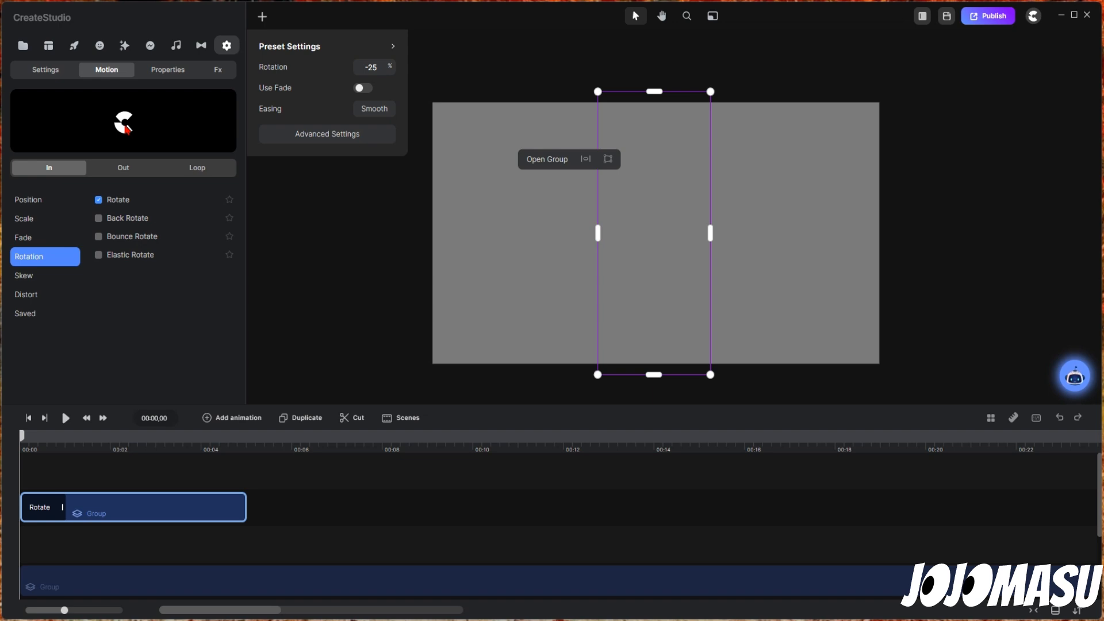
left_click(124, 166)
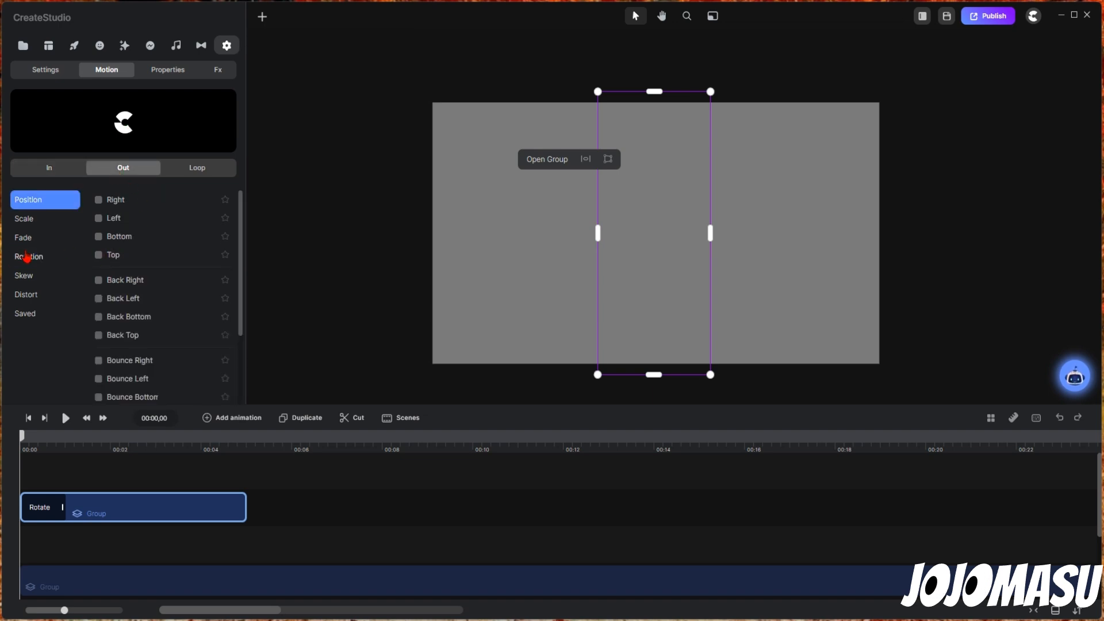
left_click(26, 256)
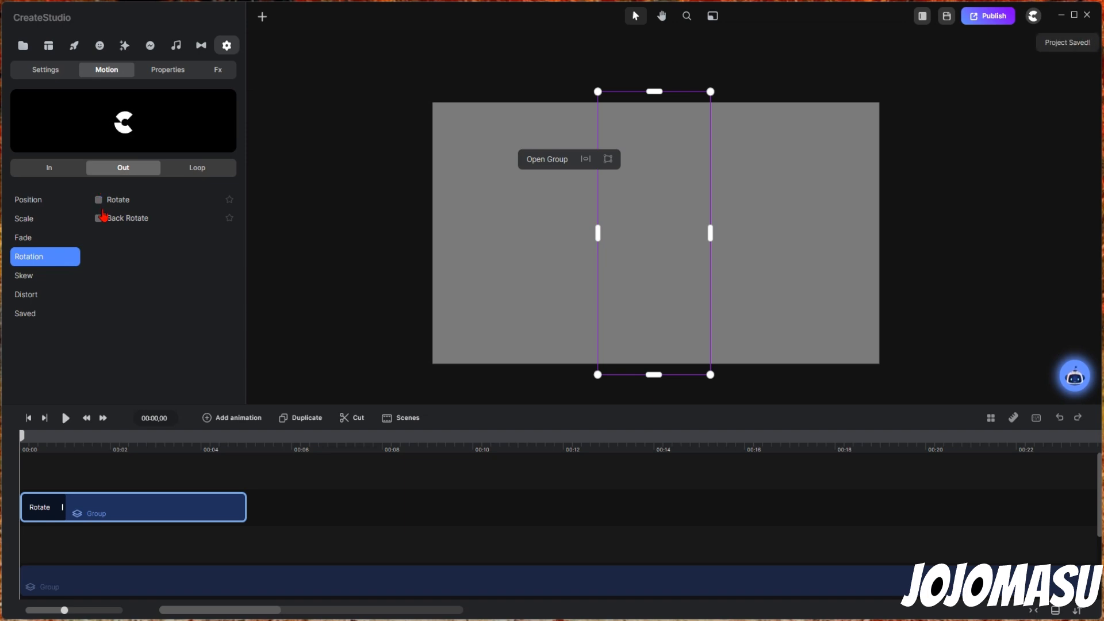
left_click(98, 200)
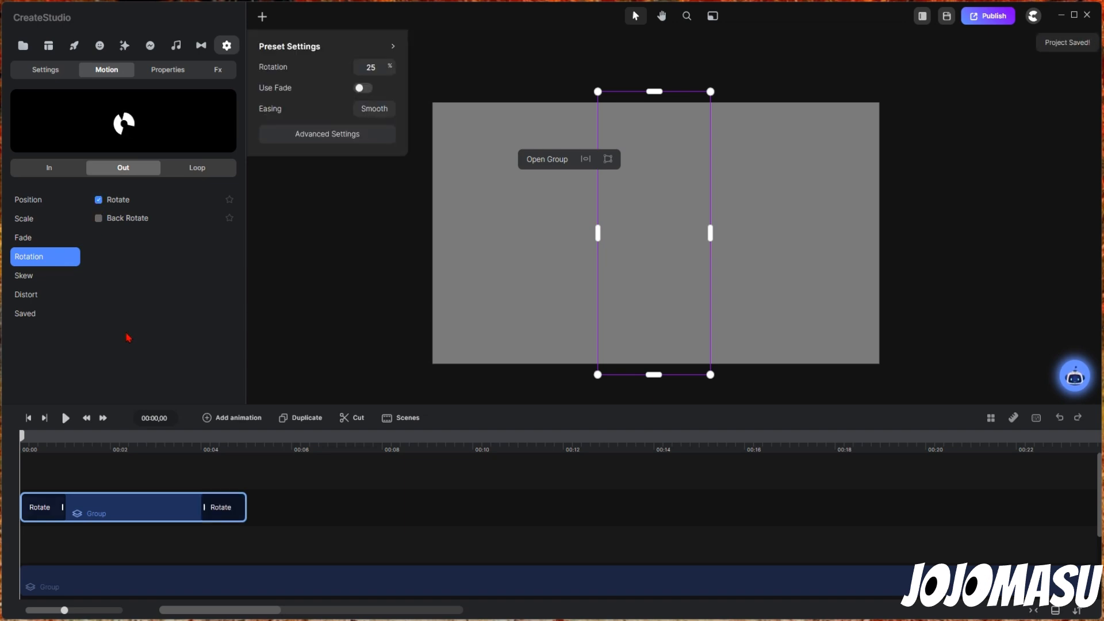
Step: Play the timeline from 00:00 to preview the text group's rotation, stopping after the clip ends
left_click(133, 336)
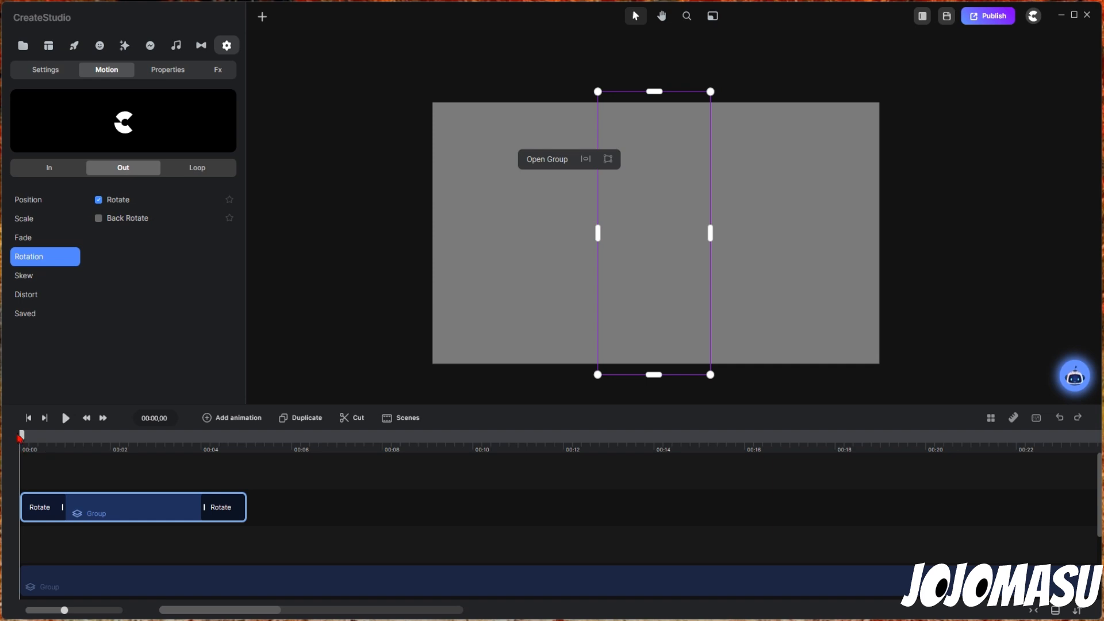
left_click_drag(25, 438, 2, 463)
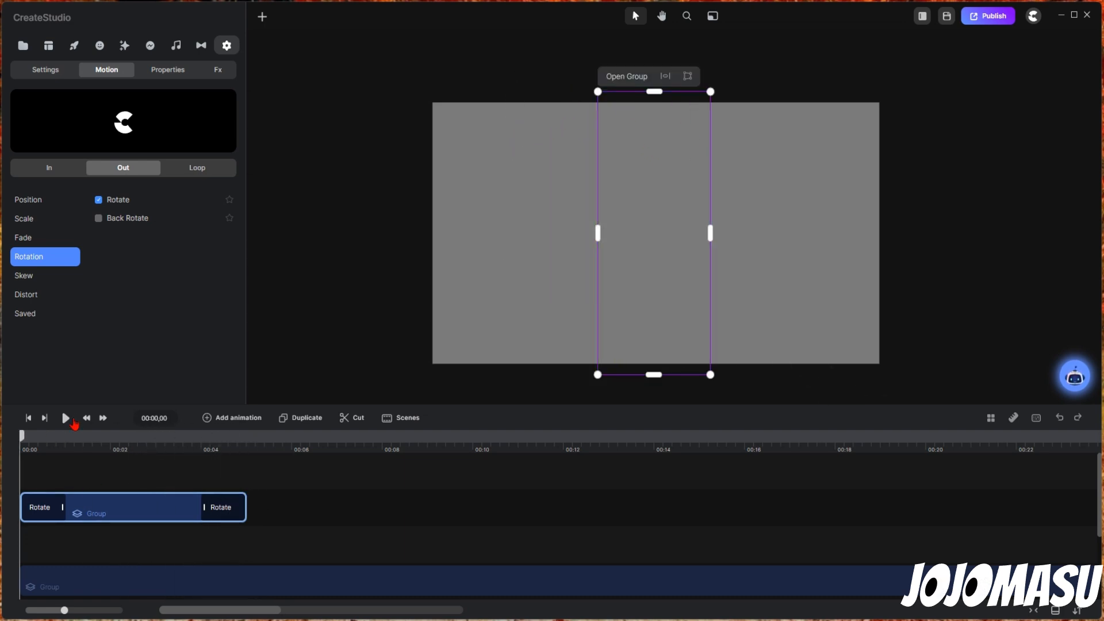
left_click(66, 419)
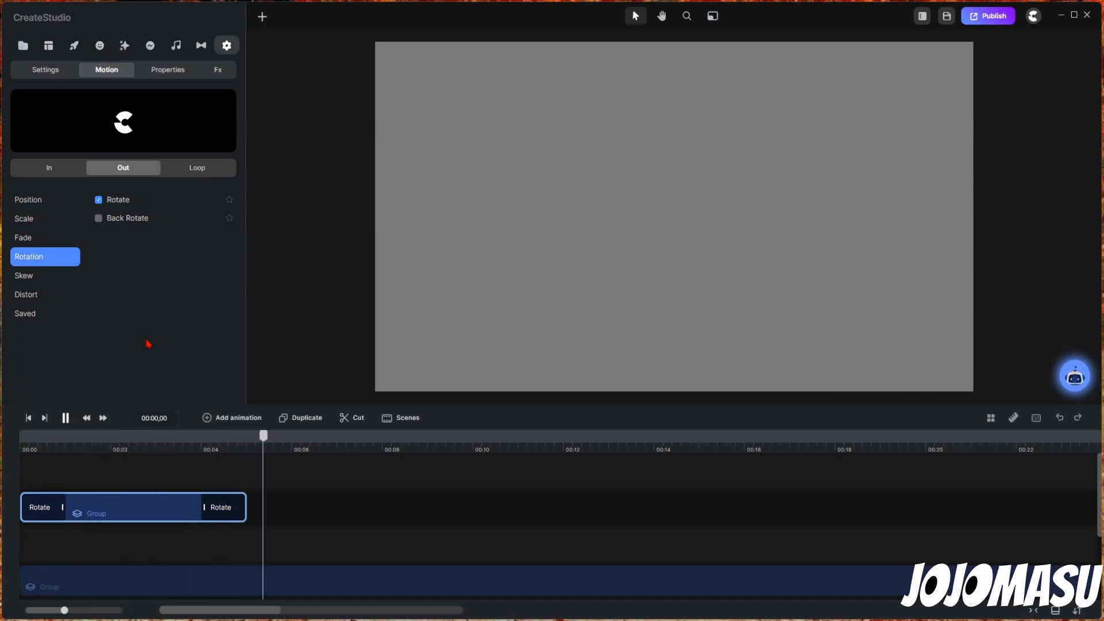
key("space")
key("space")
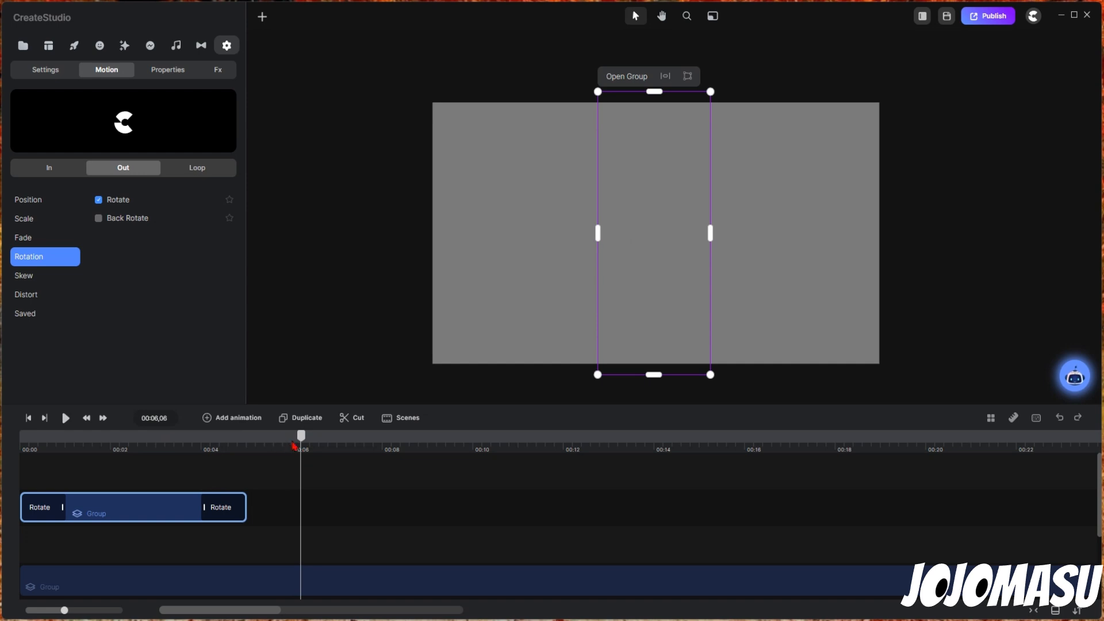
Step: Return the playhead to 00:00 and scrub past the end of the text clip to review its rotation
left_click_drag(301, 443, 21, 446)
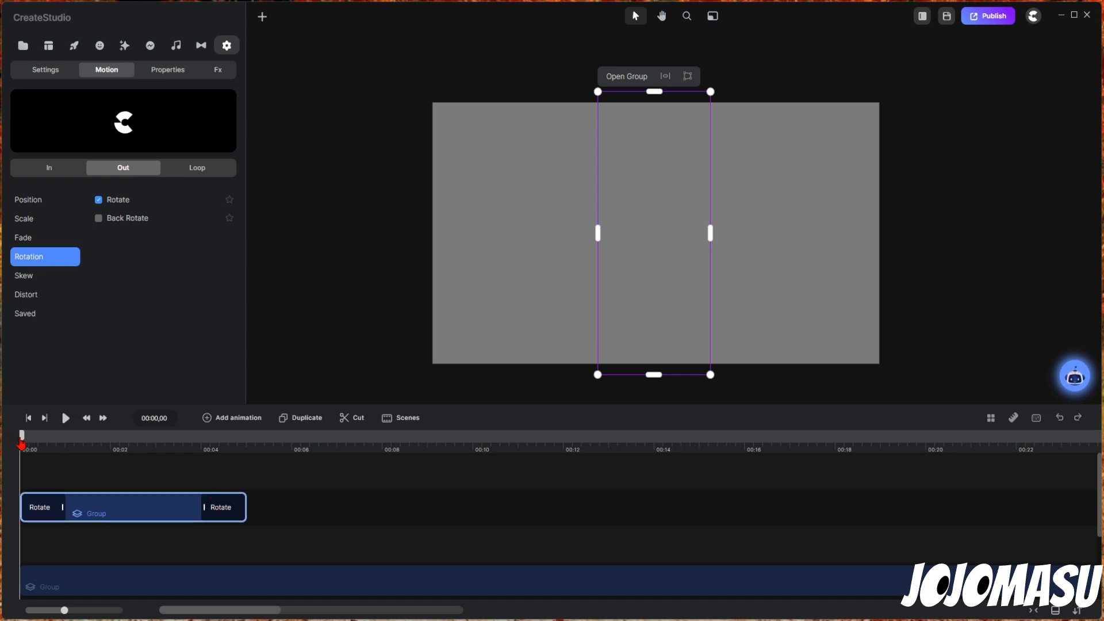
left_click_drag(22, 442, 357, 456)
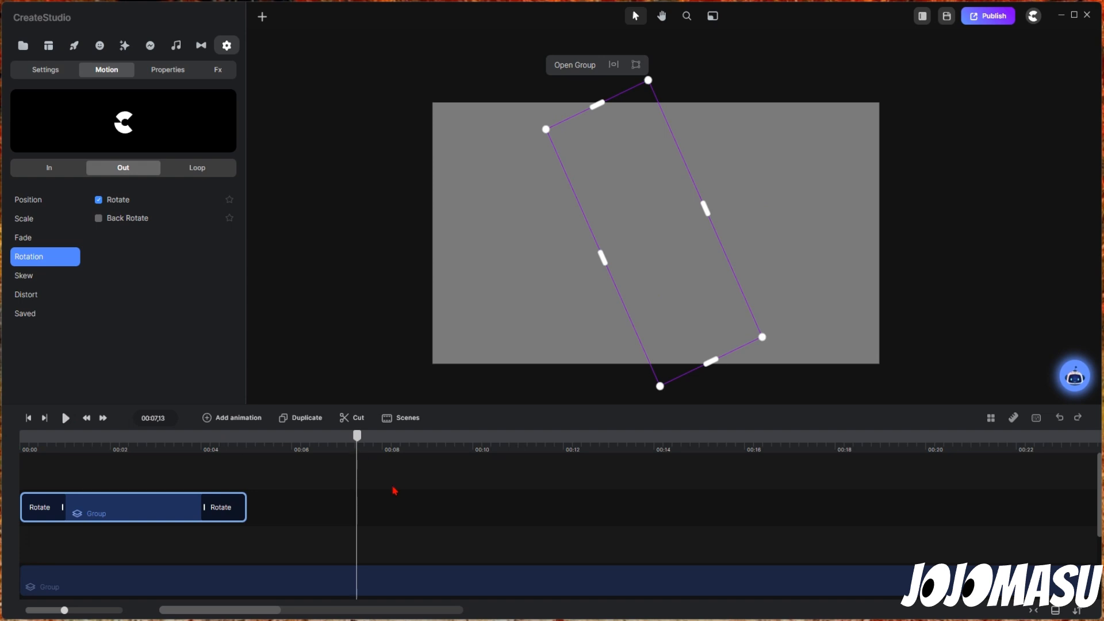
left_click(482, 511)
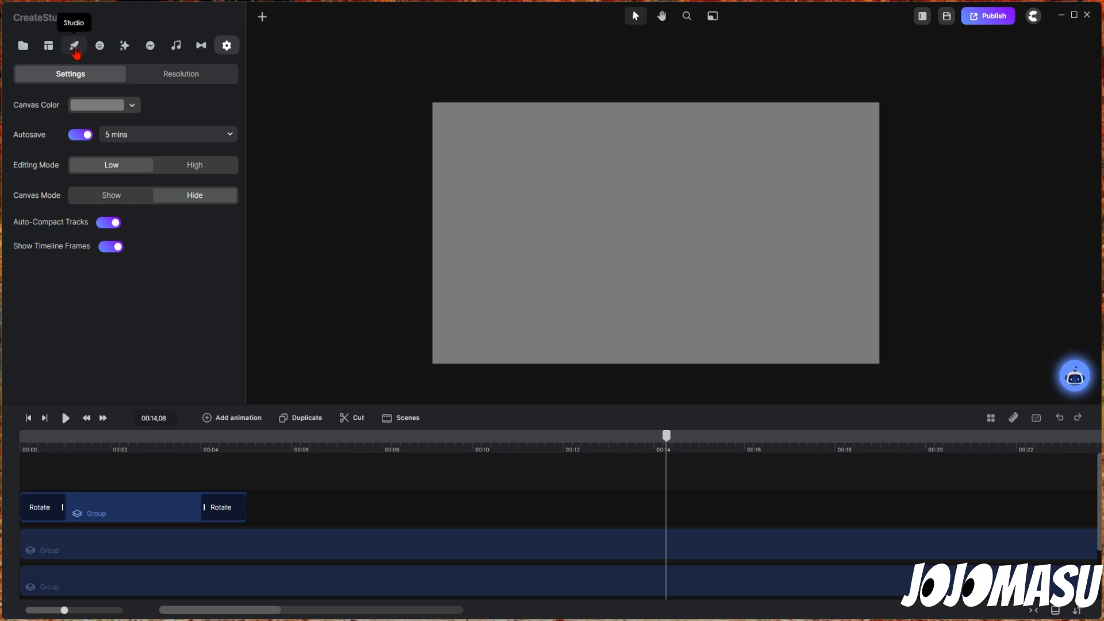
Step: Add the full-body zombie image with the dark blue background from the project media to the timeline, behind the text group
left_click(23, 46)
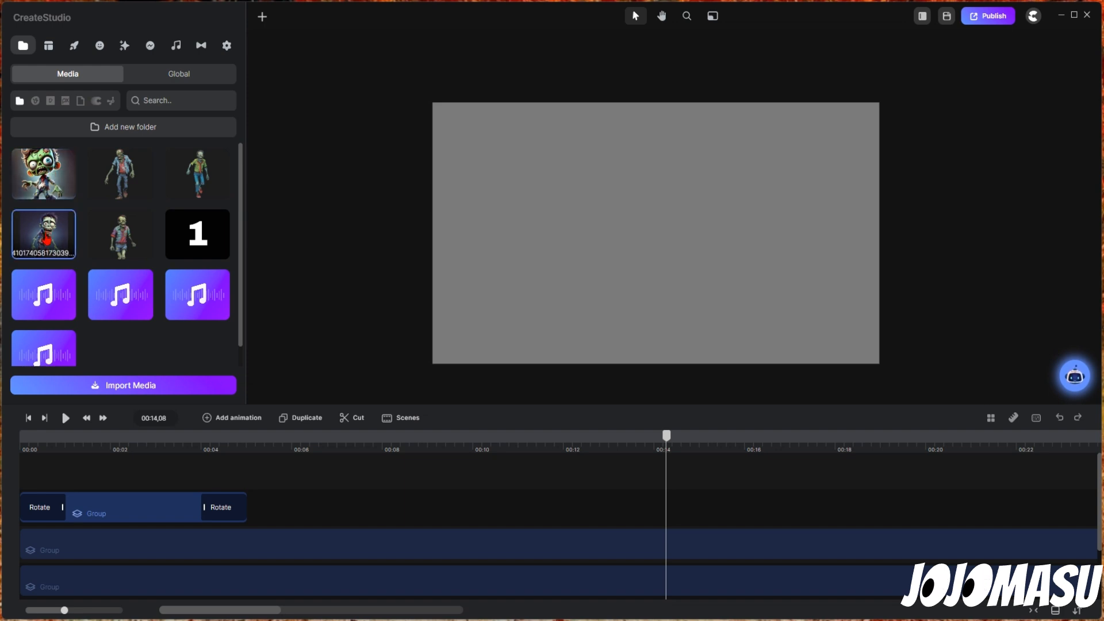
left_click_drag(43, 234, 506, 584)
left_click(687, 248)
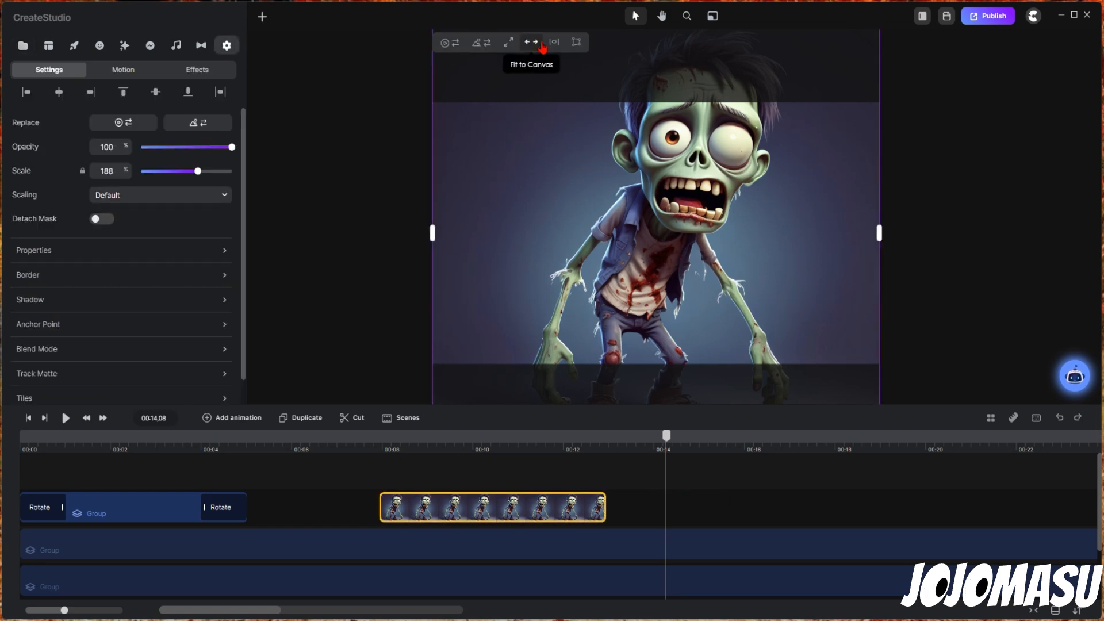
Step: Fit the zombie image to the canvas and scale it down to 66%
left_click(532, 43)
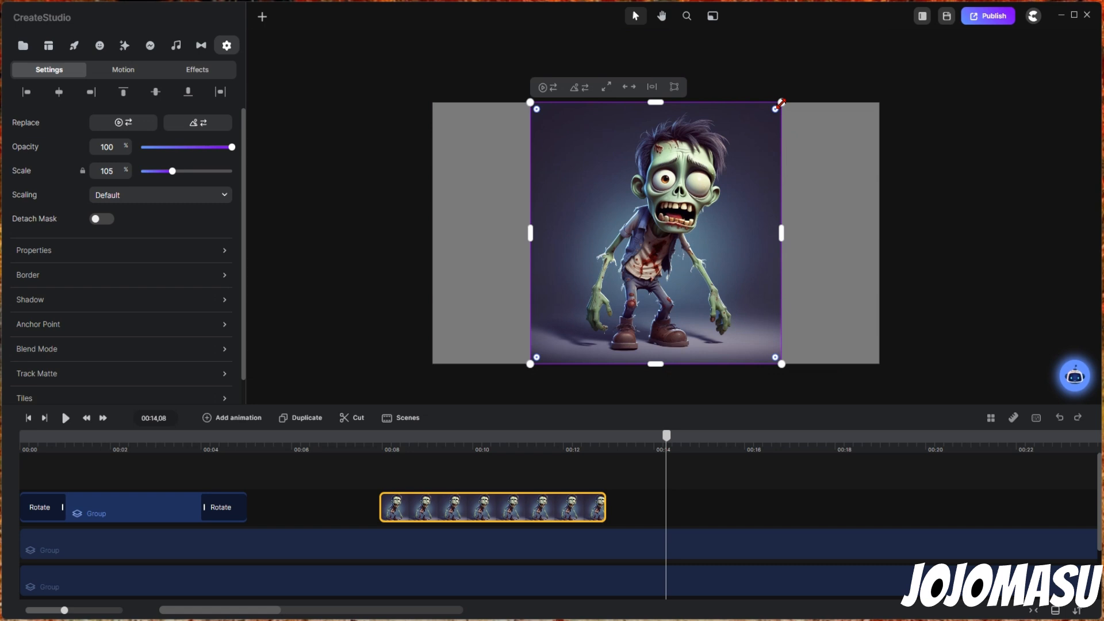
left_click_drag(781, 104, 734, 150)
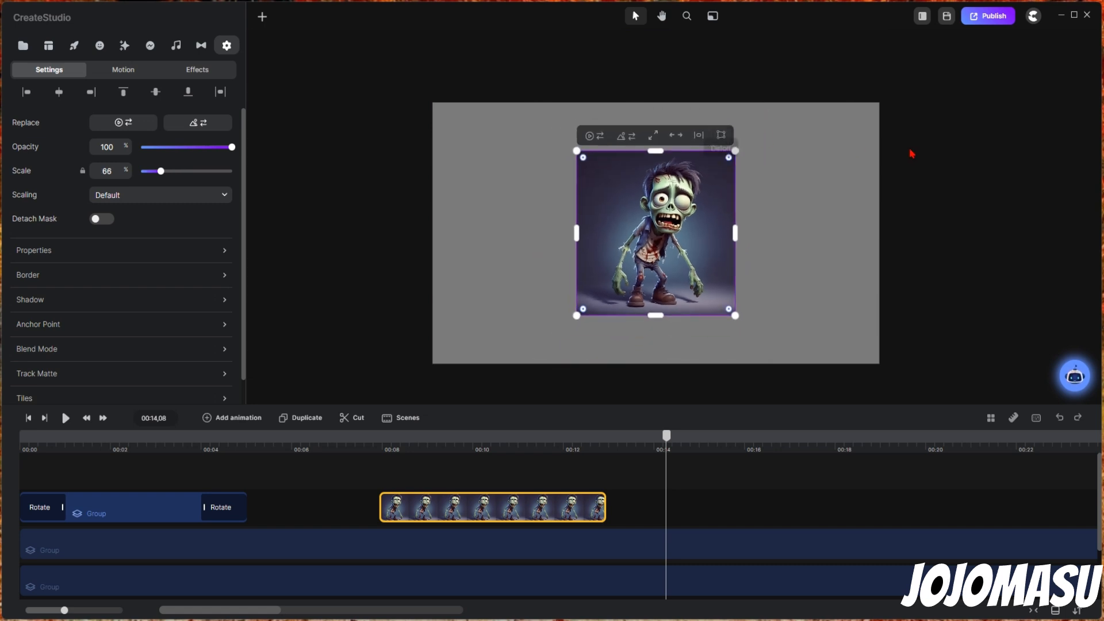
left_click(920, 170)
Step: Group the zombie image clip and move the playhead to 00:10,10 within it
left_click(489, 520)
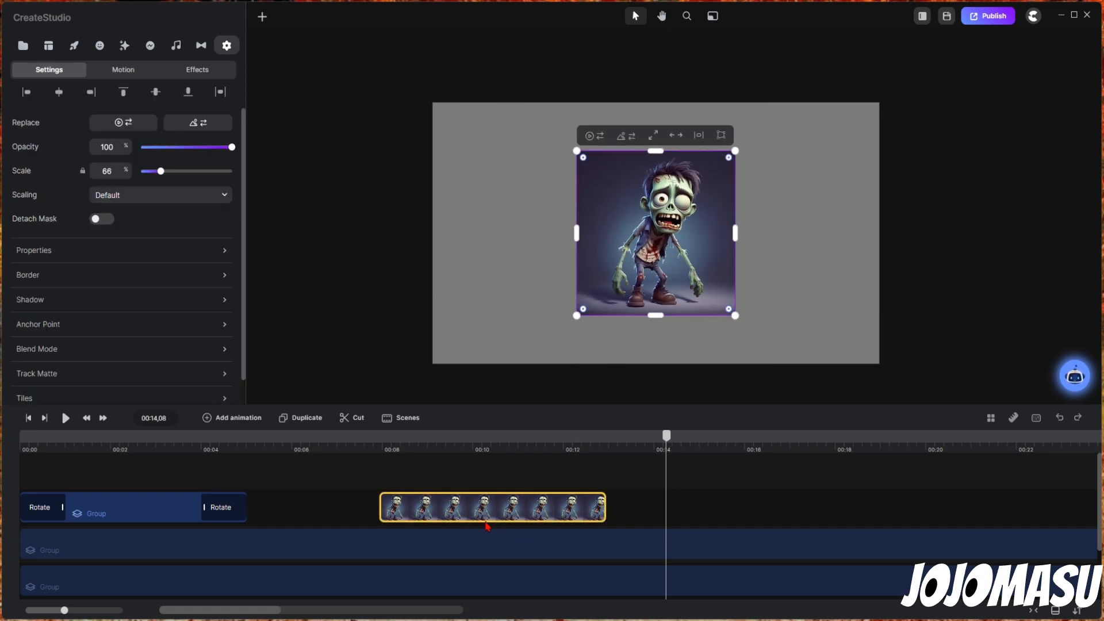
key("ctrl+g")
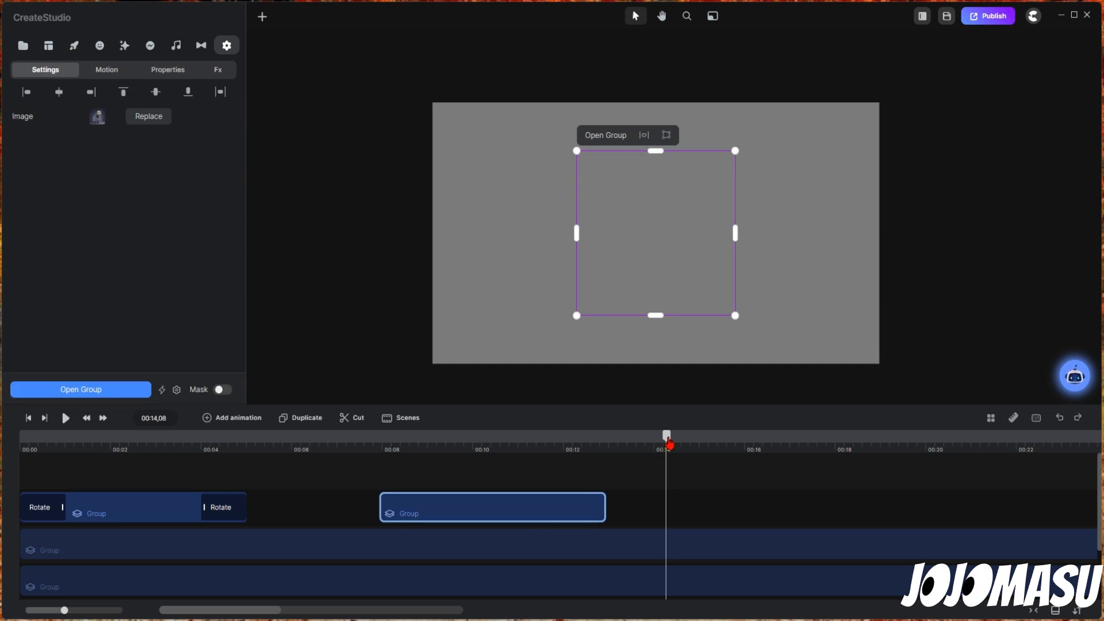
left_click_drag(668, 442, 491, 466)
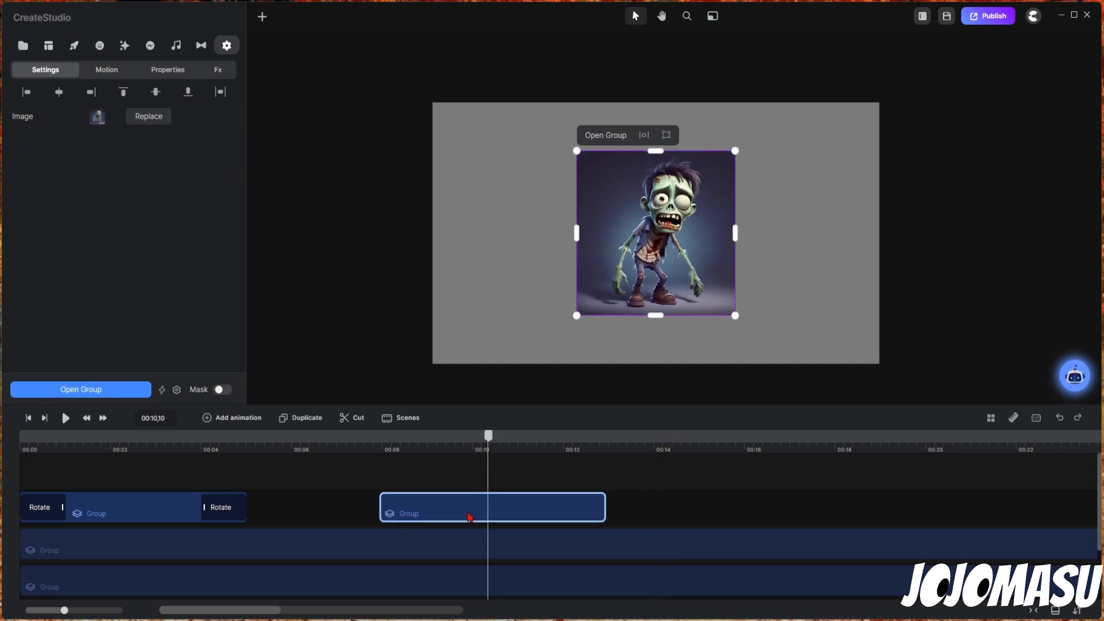
Step: Apply the Rotate preset to the image group as both its In and Out motion
left_click(106, 71)
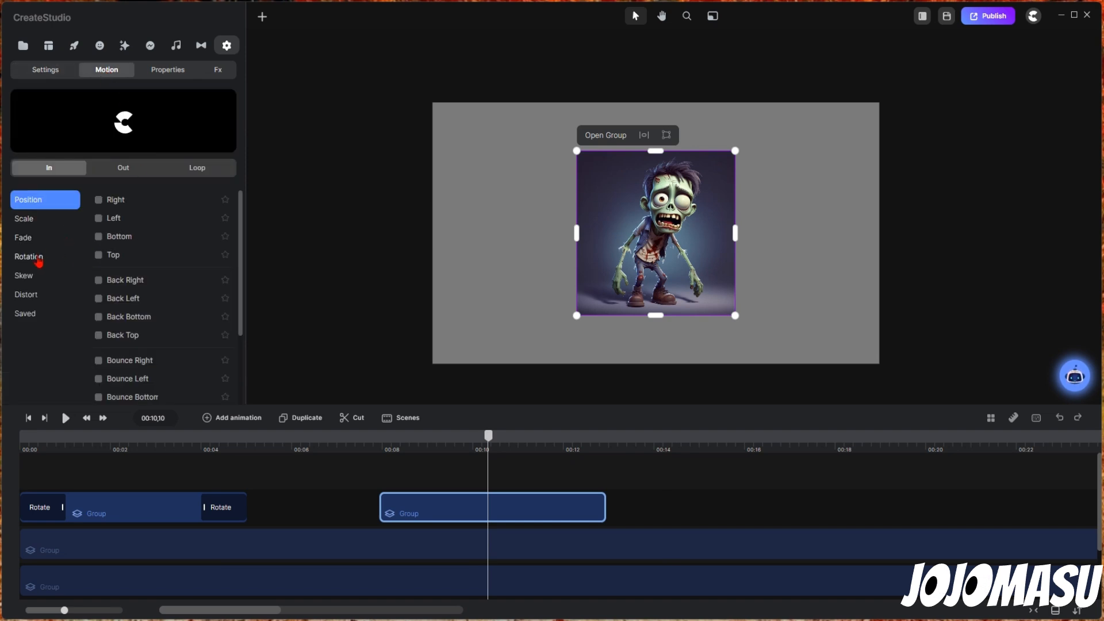
left_click(99, 257)
left_click(39, 262)
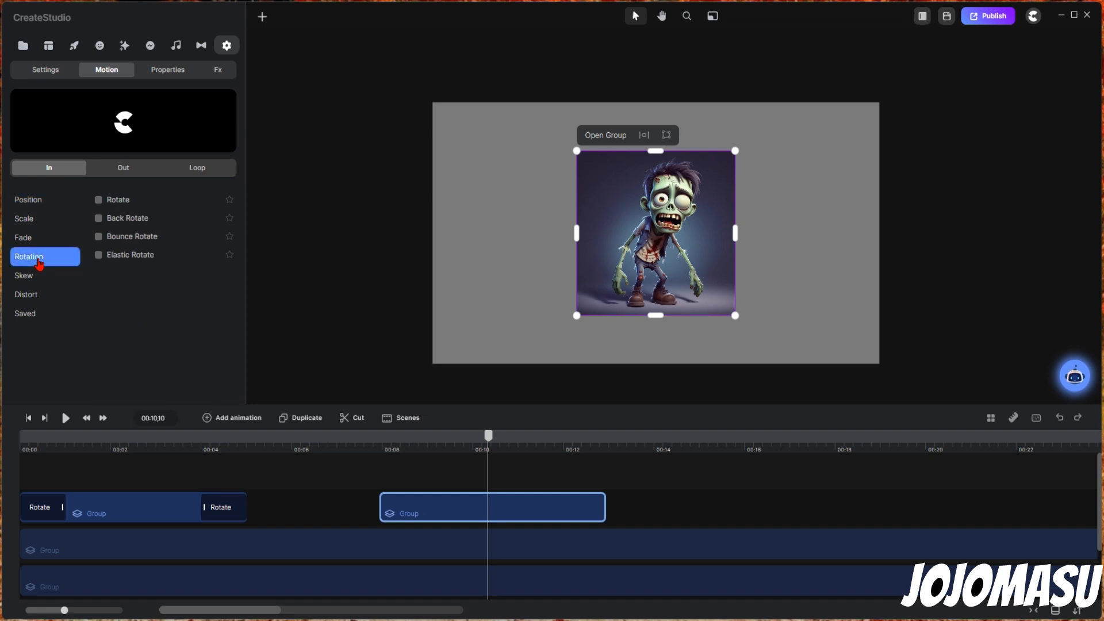
left_click(62, 169)
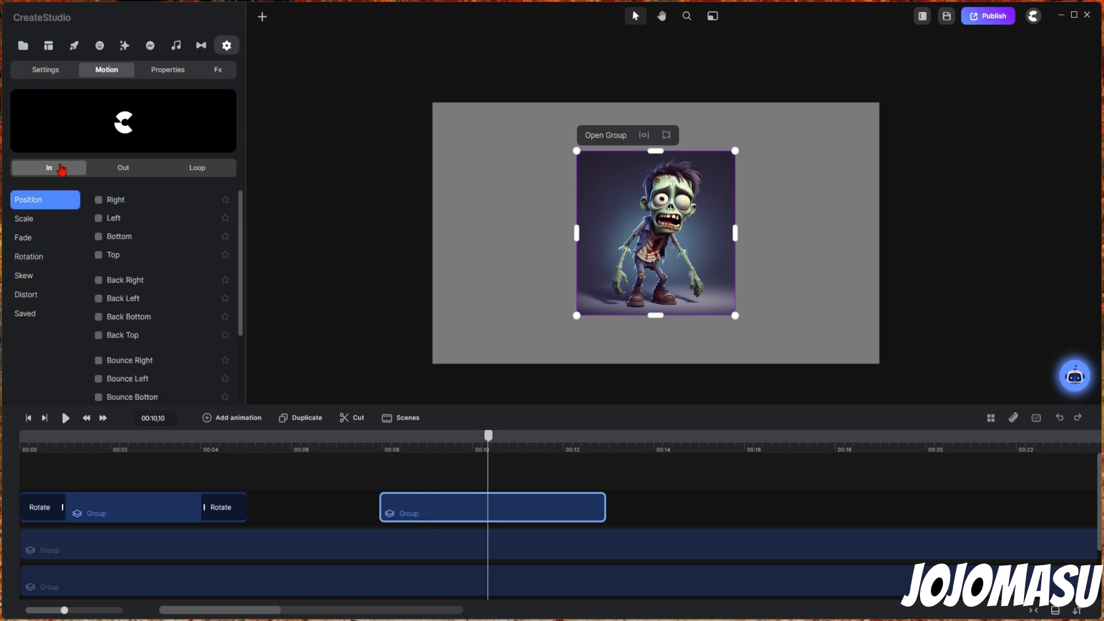
left_click(30, 260)
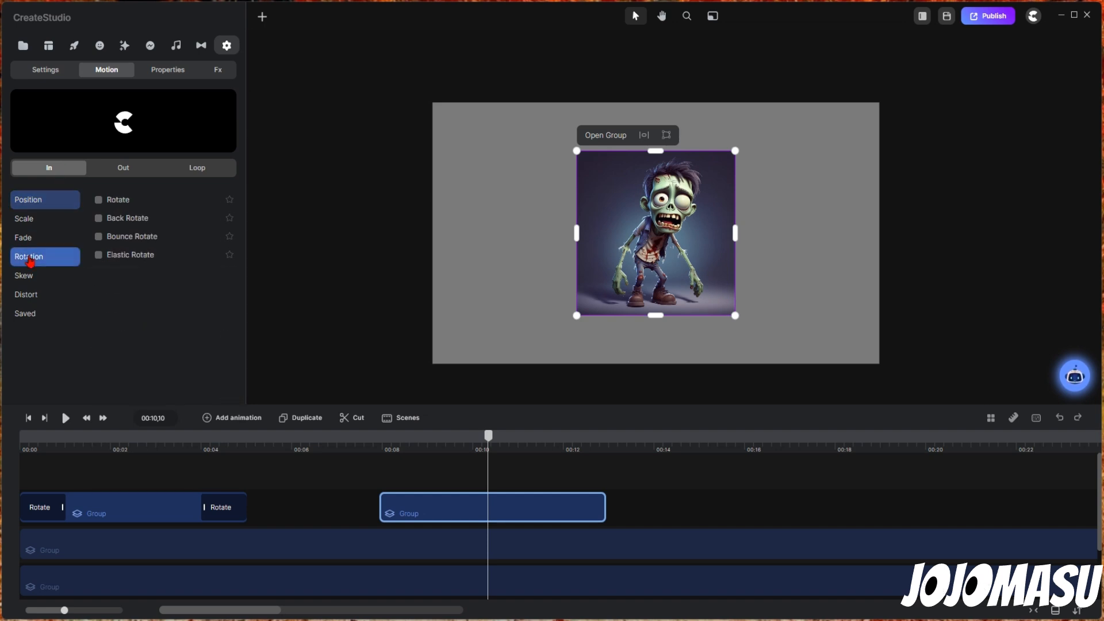
left_click(99, 203)
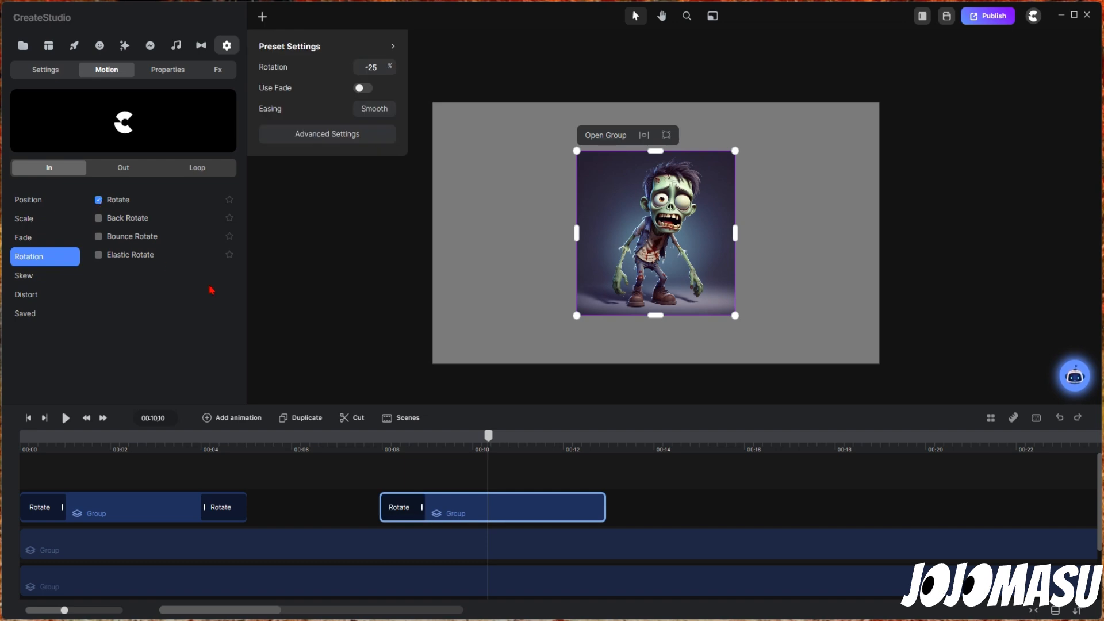
left_click(126, 170)
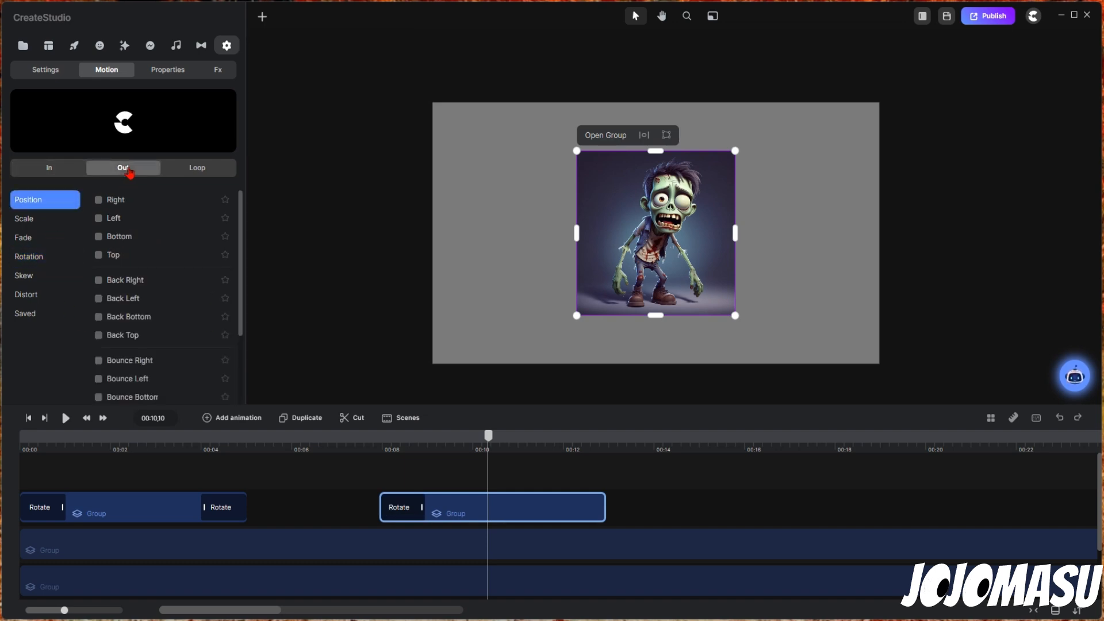
left_click(36, 260)
left_click(104, 215)
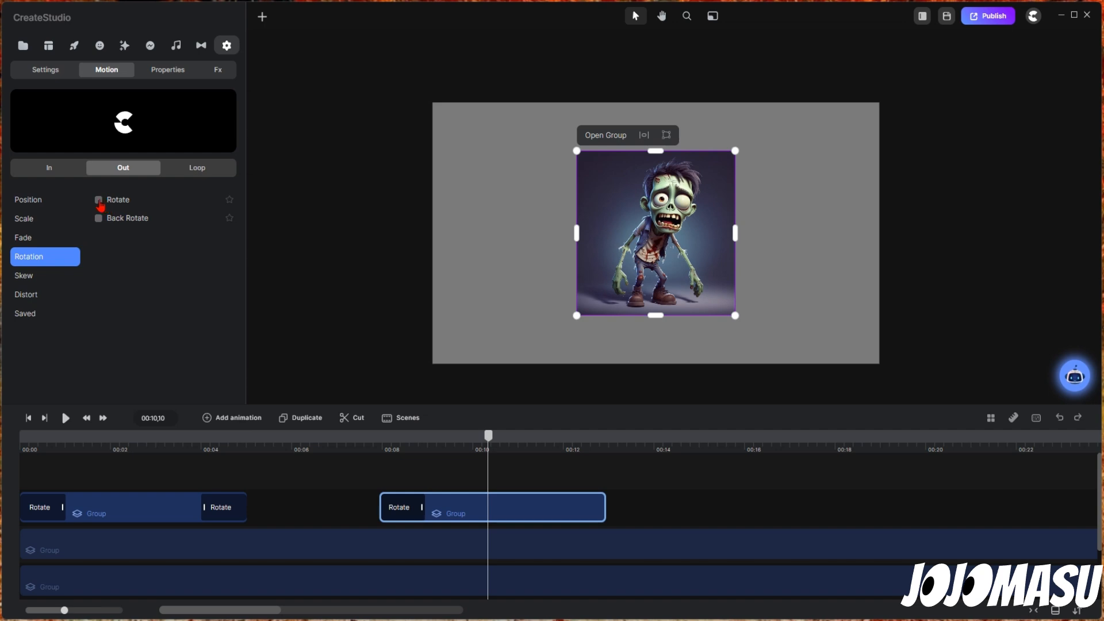
left_click(98, 200)
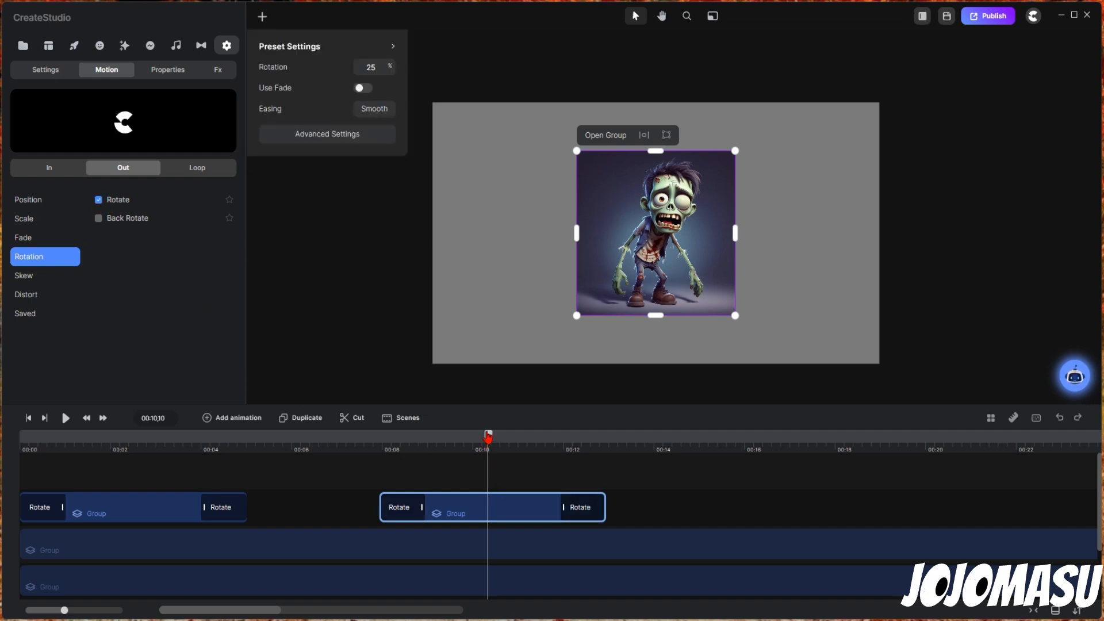
Step: Undo the Rotate In and Out motions on the image group
mouse_move(486, 449)
left_mouse_down()
mouse_move(359, 454)
mouse_move(627, 460)
mouse_move(360, 442)
mouse_move(633, 459)
mouse_move(492, 450)
left_mouse_up()
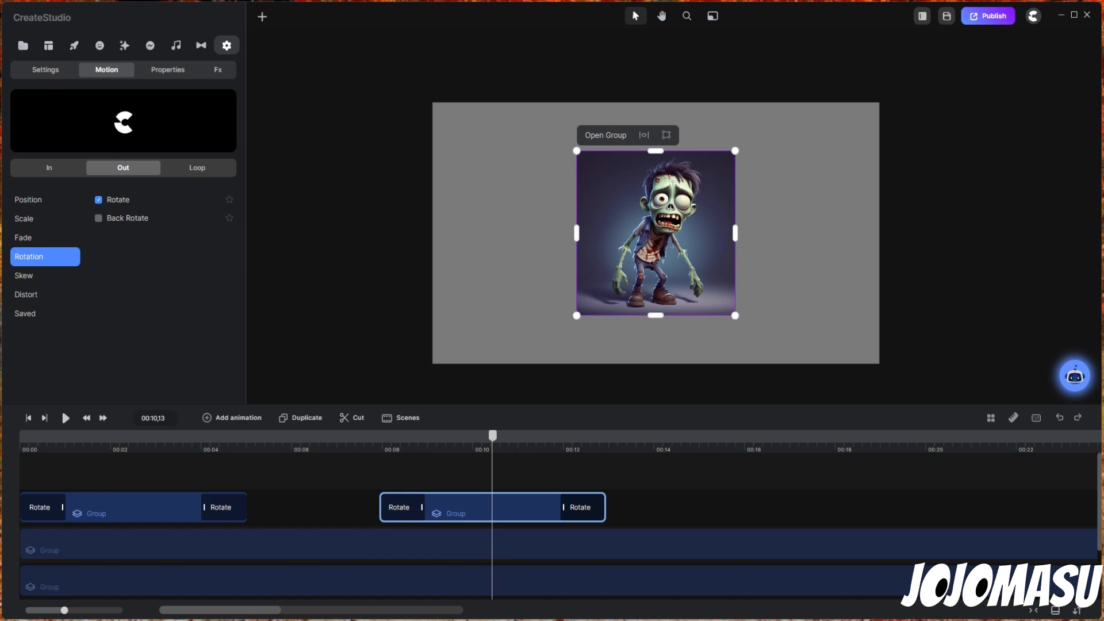
key("ctrl+z")
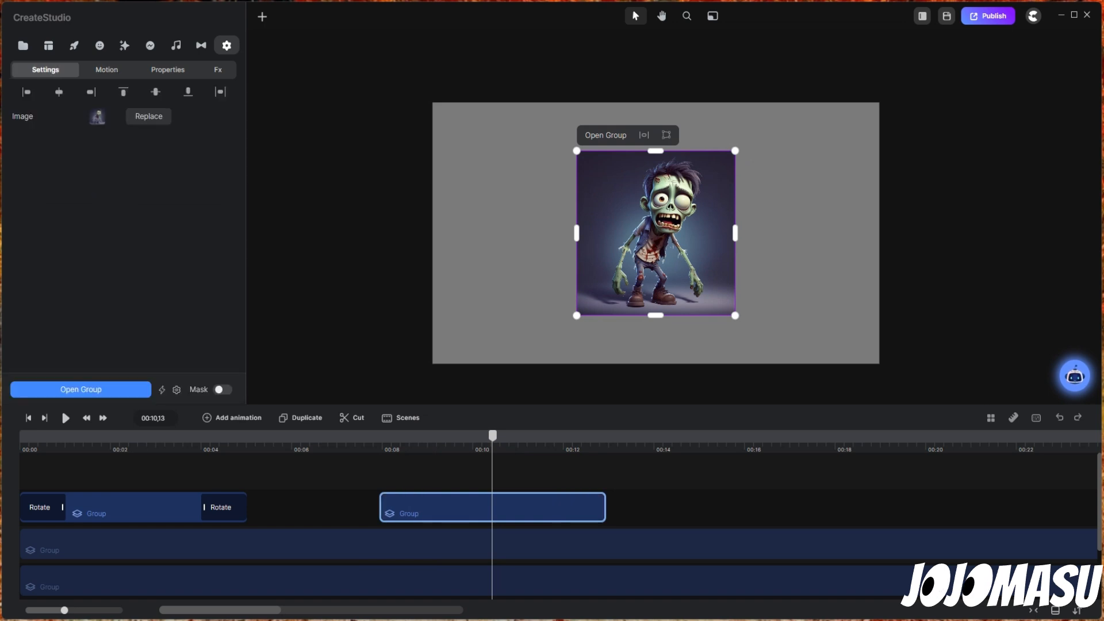
Step: Apply the Right position preset to the image group as both its In and Out motion
left_click(107, 76)
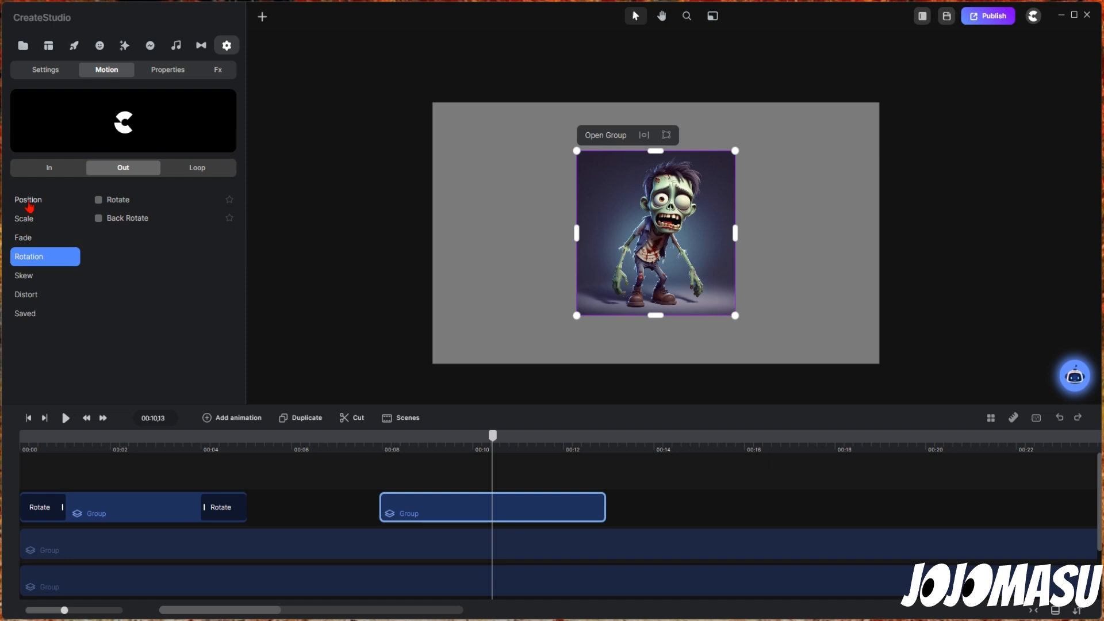
left_click(30, 202)
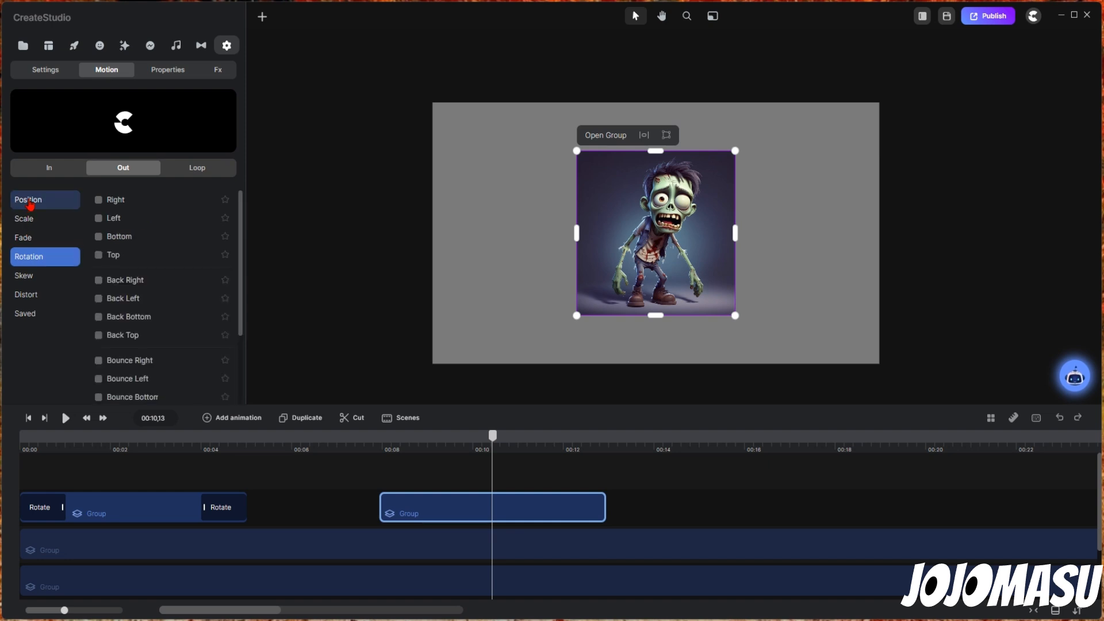
left_click(53, 173)
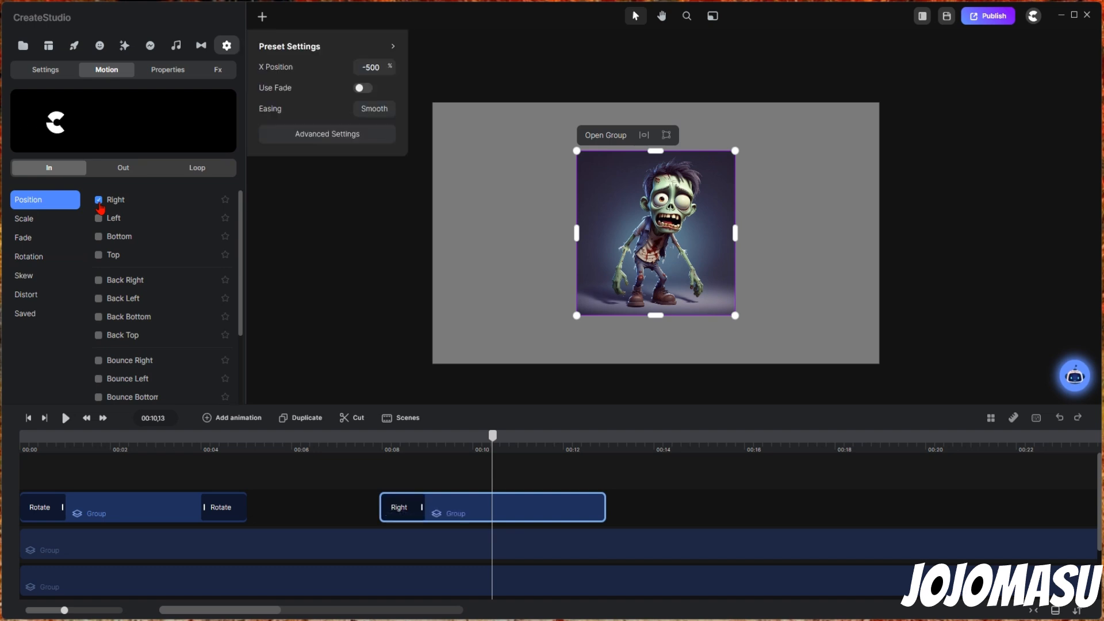
left_click(120, 168)
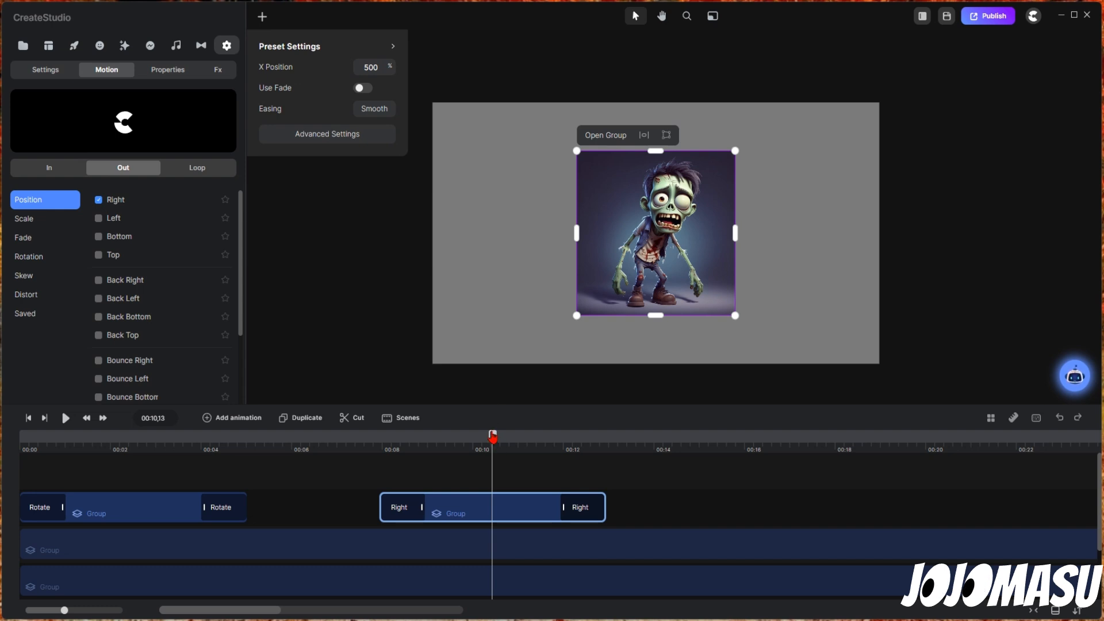
Step: Play the timeline from just before the image group to preview its Right motions, stopping after the clip ends
left_click_drag(493, 437, 620, 486)
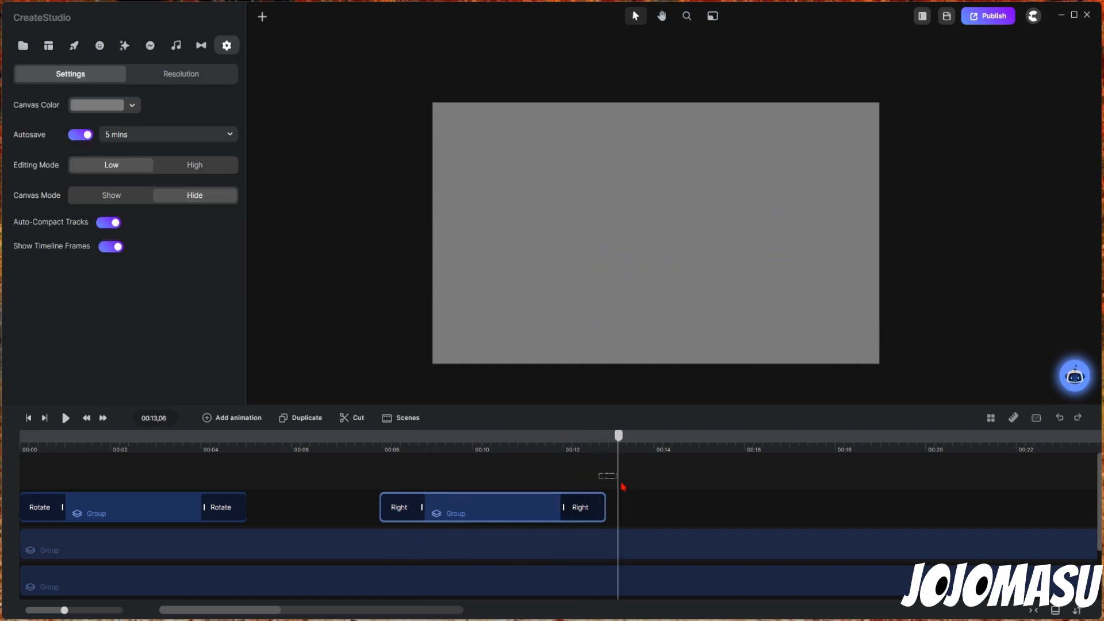
right_click(622, 487)
left_click(528, 480)
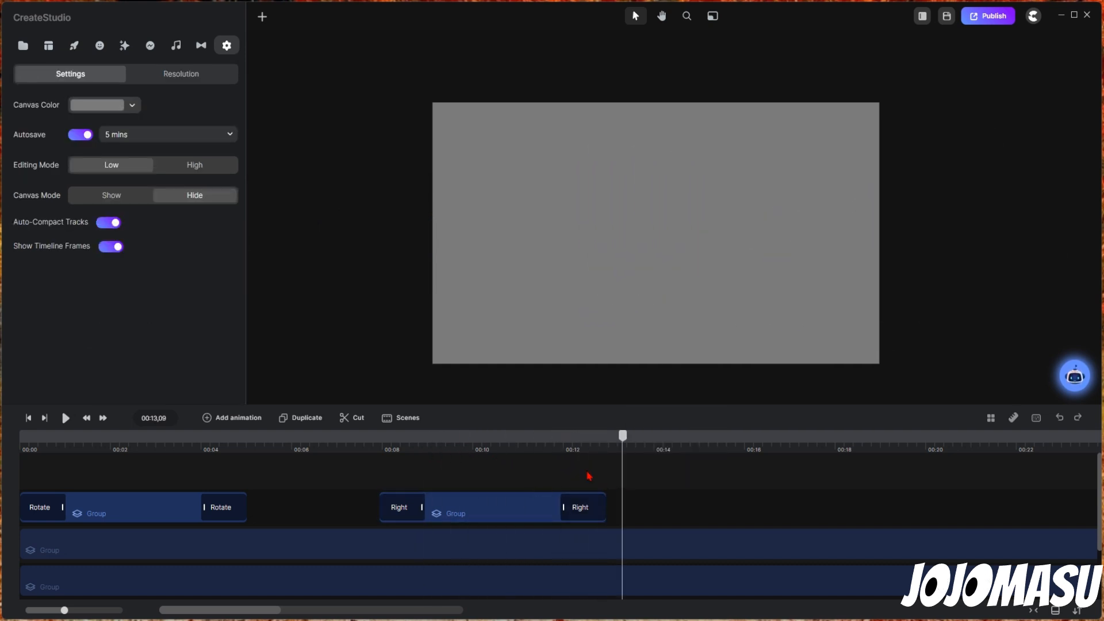
left_click_drag(624, 443, 365, 464)
key("space")
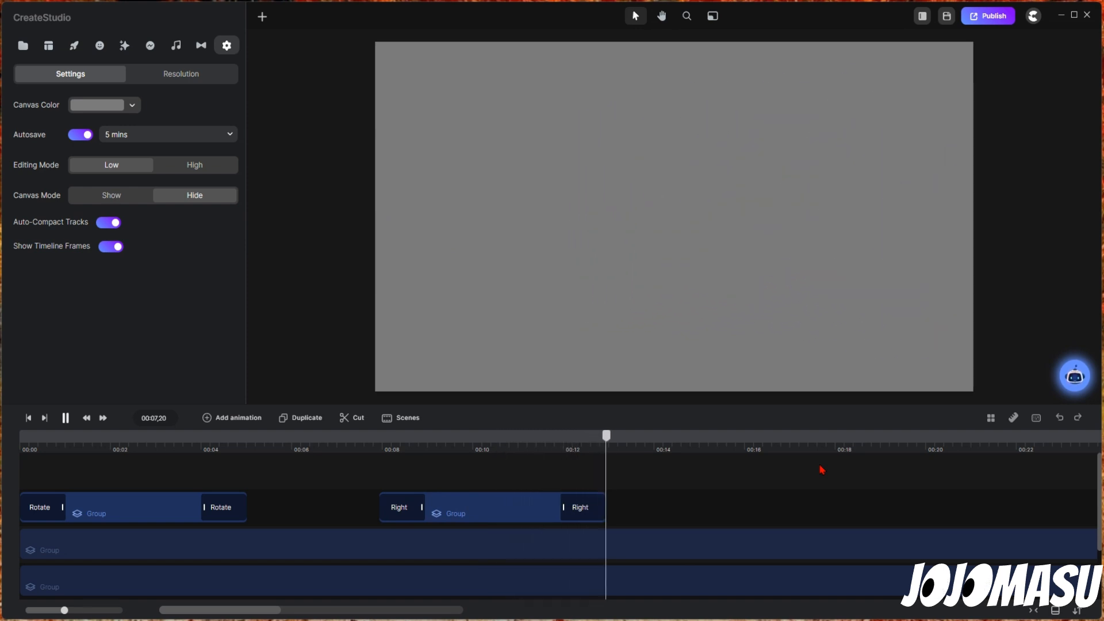
key("space")
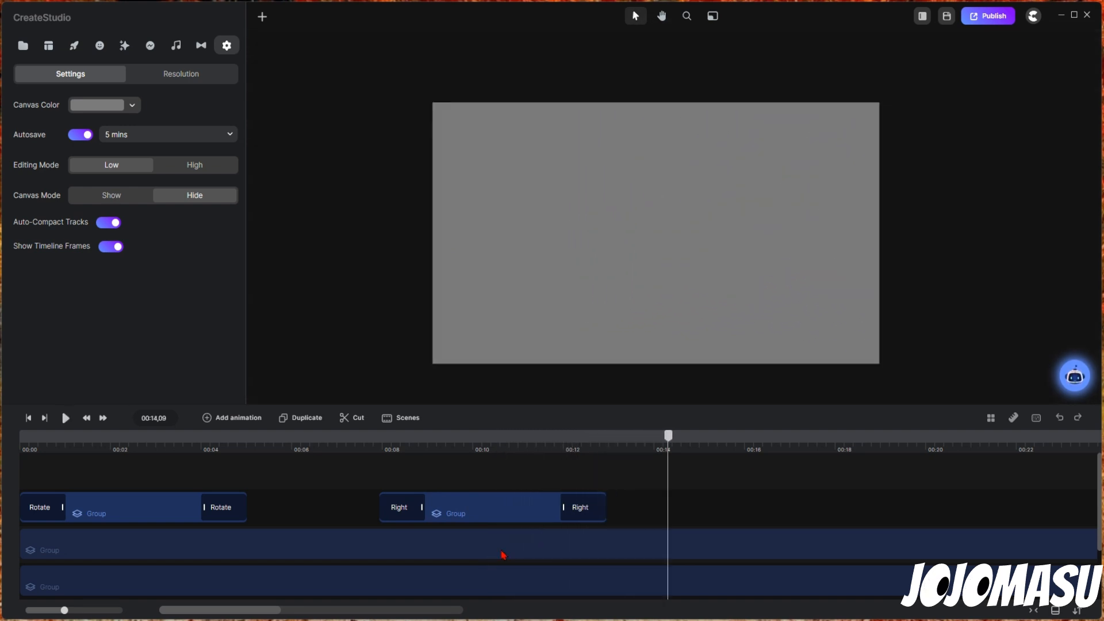
Step: Scrub back to the image group's start at 00:07,30 and examine where the image sits outside the canvas
left_click_drag(669, 437, 409, 492)
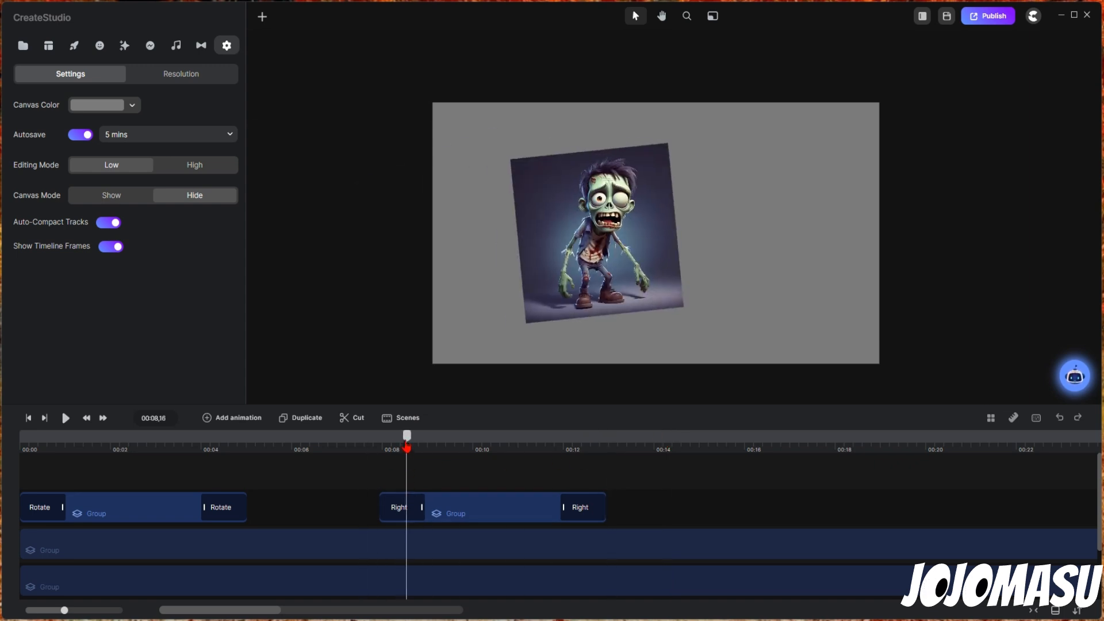
left_click(383, 448)
left_click_drag(383, 451, 382, 454)
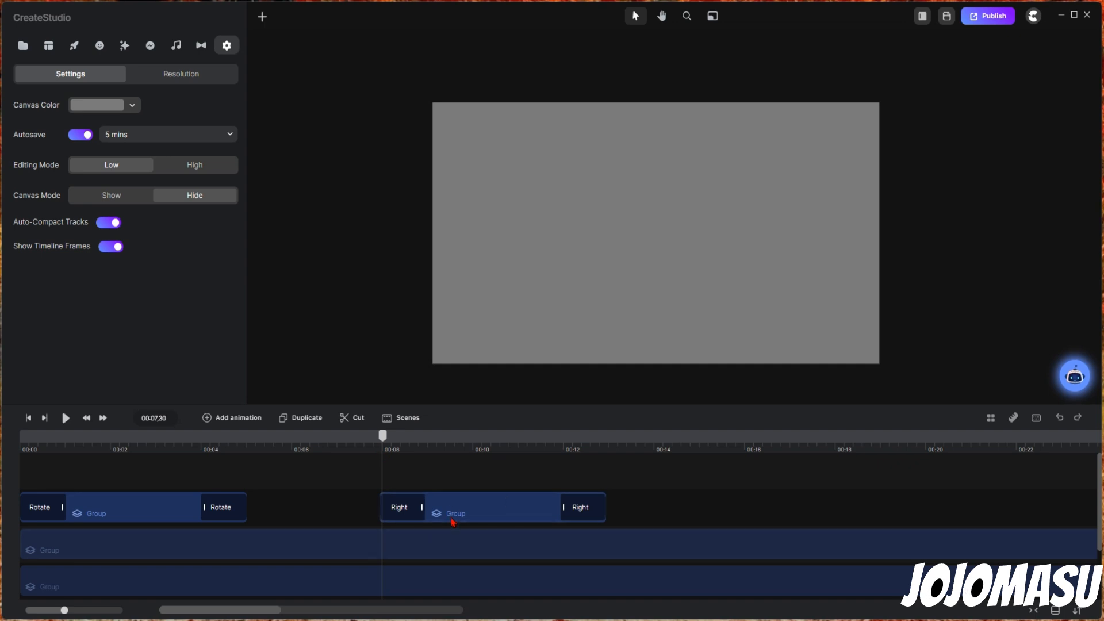
scroll(495, 253, "down", 5)
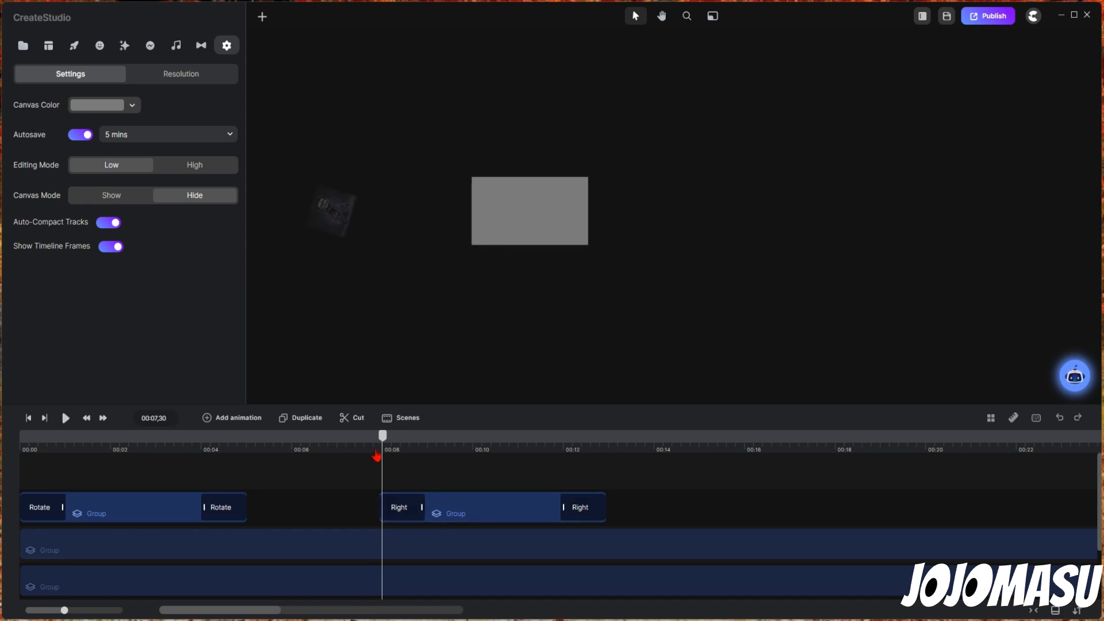
Step: Set the Right preset's X Position on the image group to -220% for the In motion and 385% for the Out motion
left_click(399, 510)
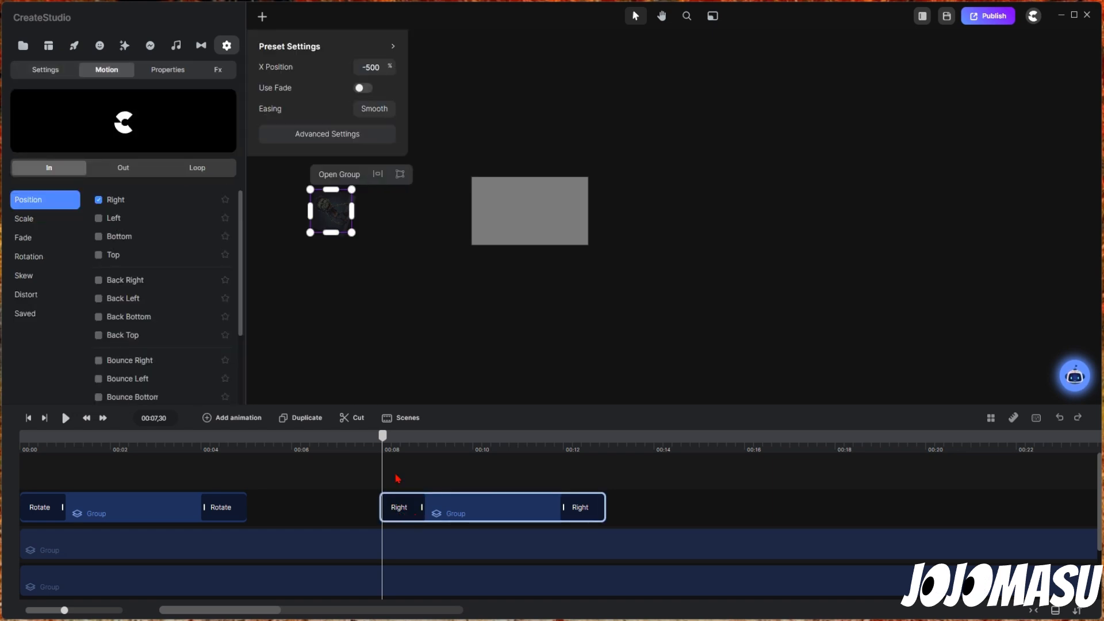
left_click_drag(391, 65, 461, 80)
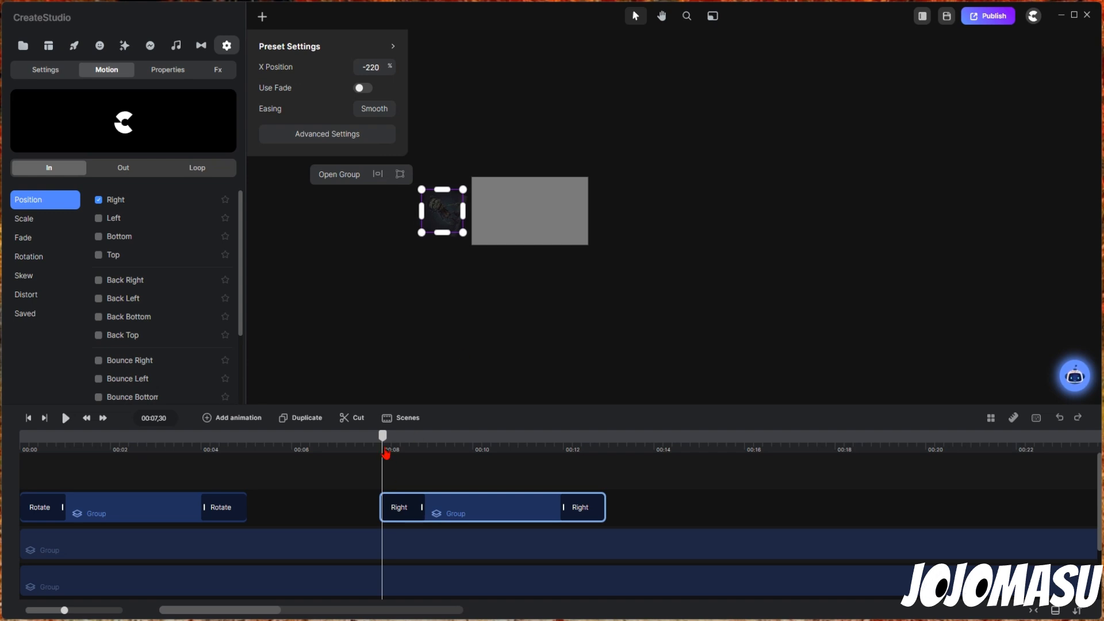
left_click_drag(383, 441, 606, 443)
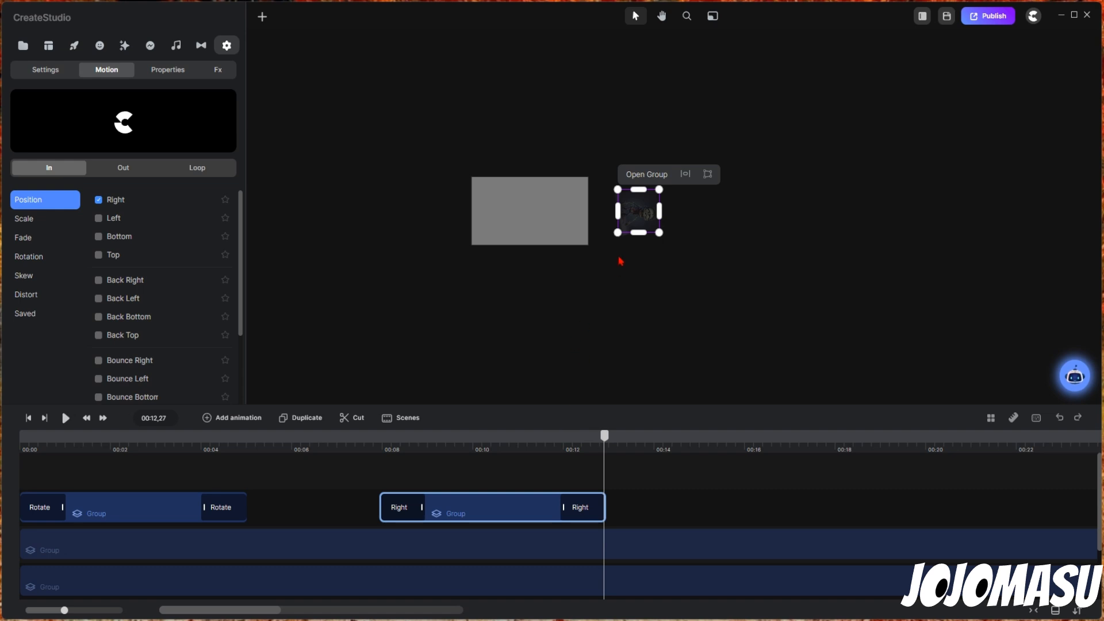
left_click(581, 508)
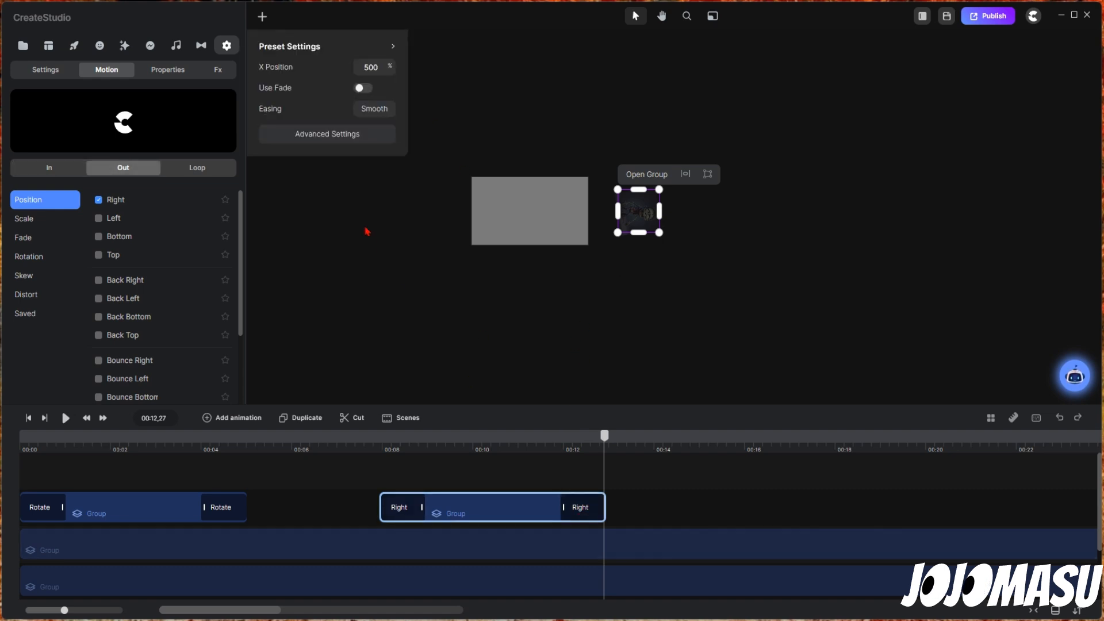
left_click_drag(384, 66, 361, 63)
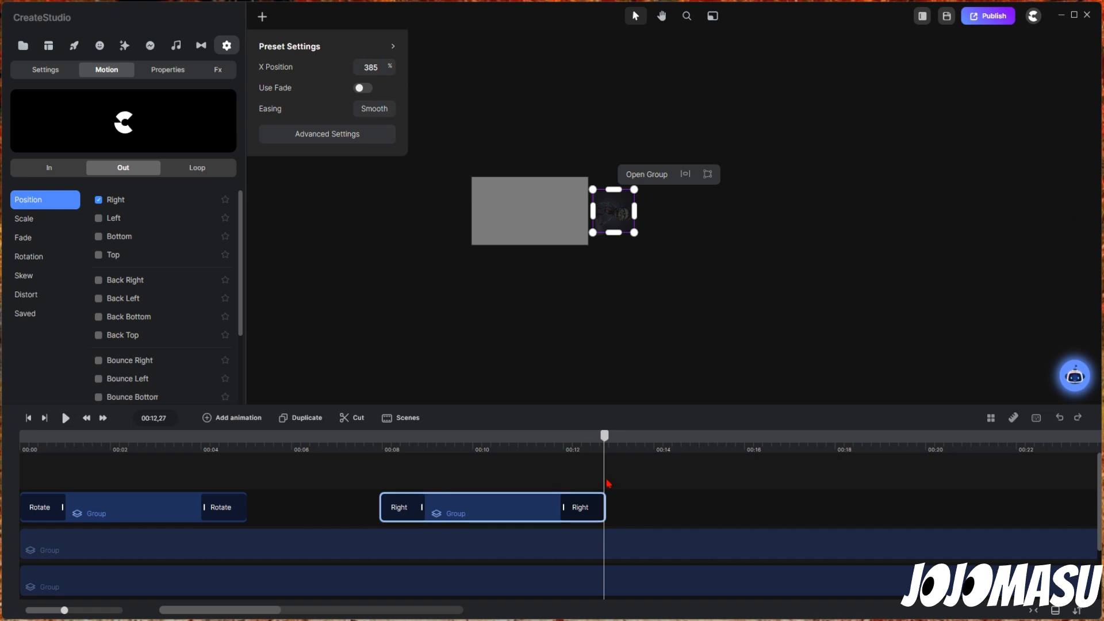
Step: Play the timeline from just before the image group to preview the adjusted Right motions, stopping after the clip ends
left_click_drag(603, 438, 363, 491)
key("space")
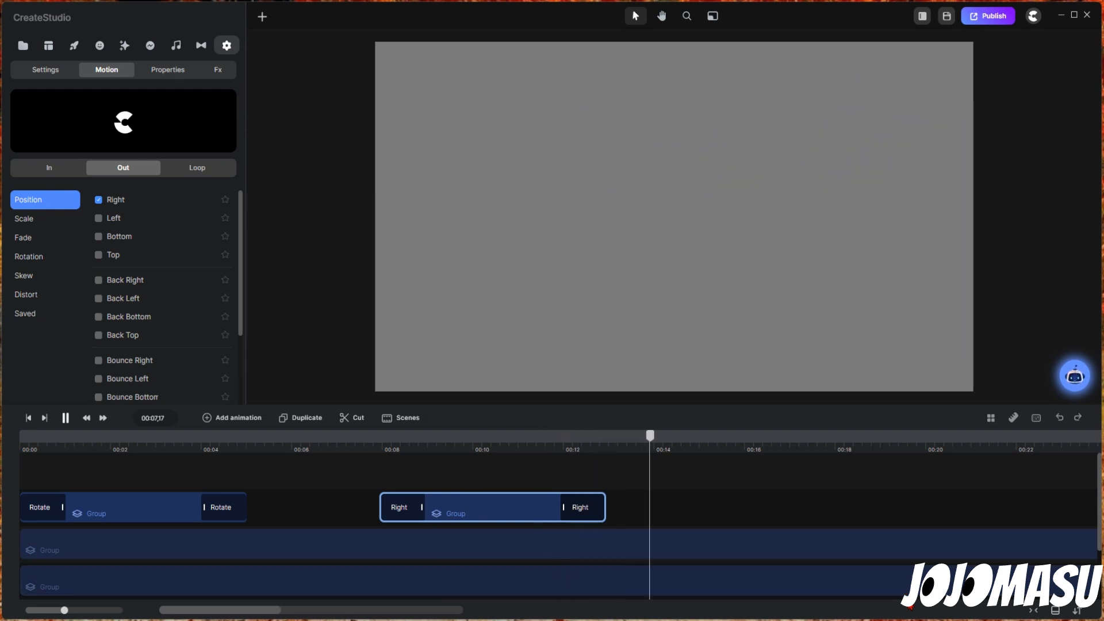
key("space")
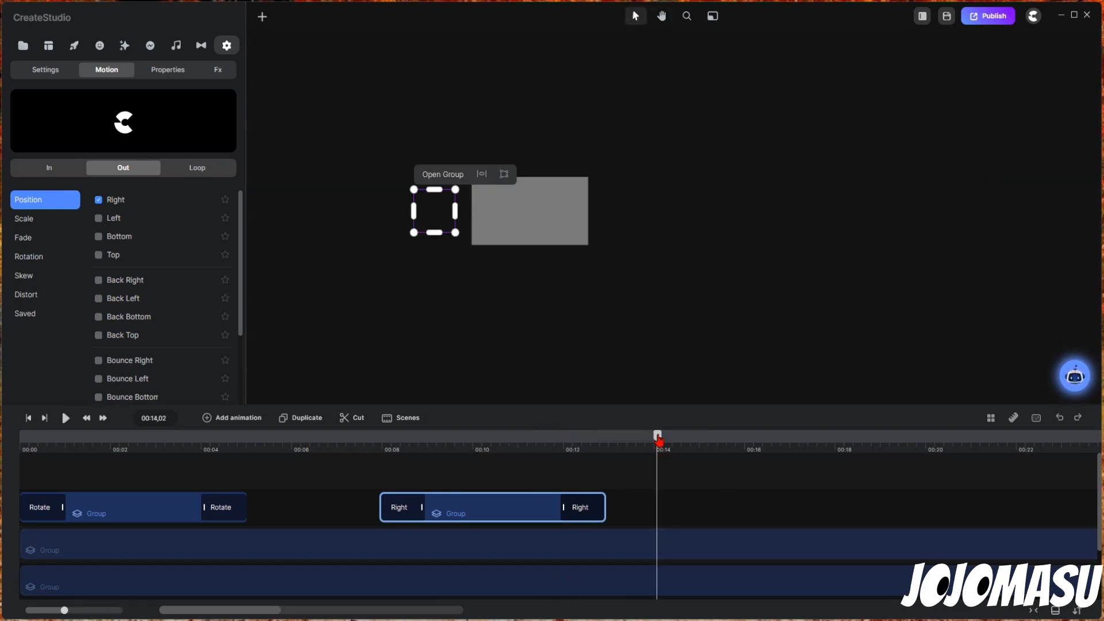
Step: Wrap the image group in a new outer group and apply Fade In as its In motion and Fade Out as its Out motion
left_click_drag(659, 439, 459, 477)
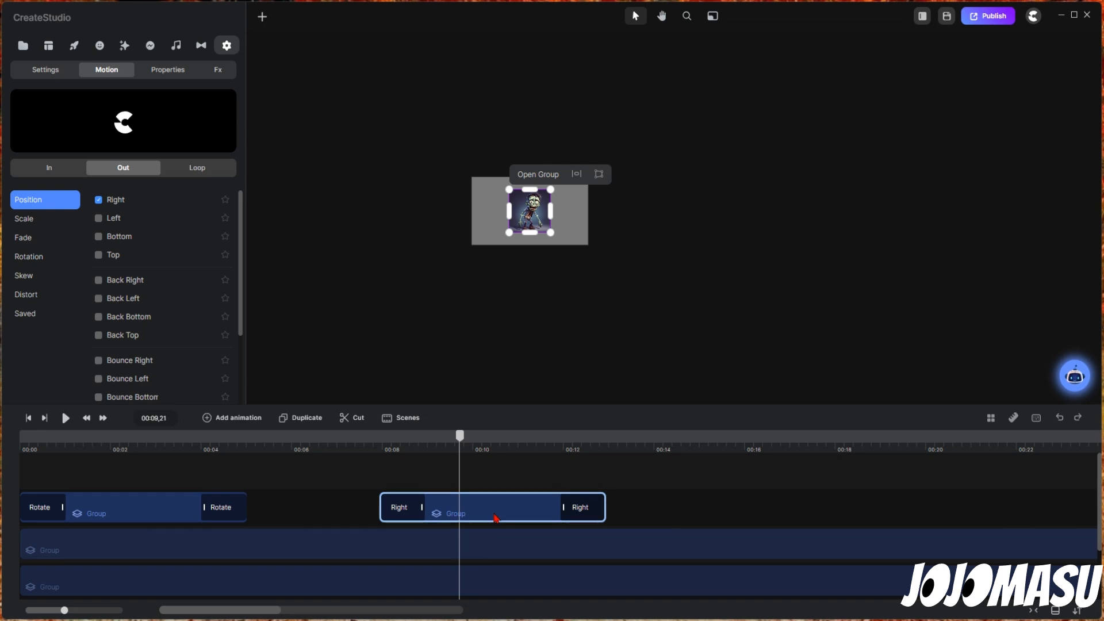
left_click(533, 499)
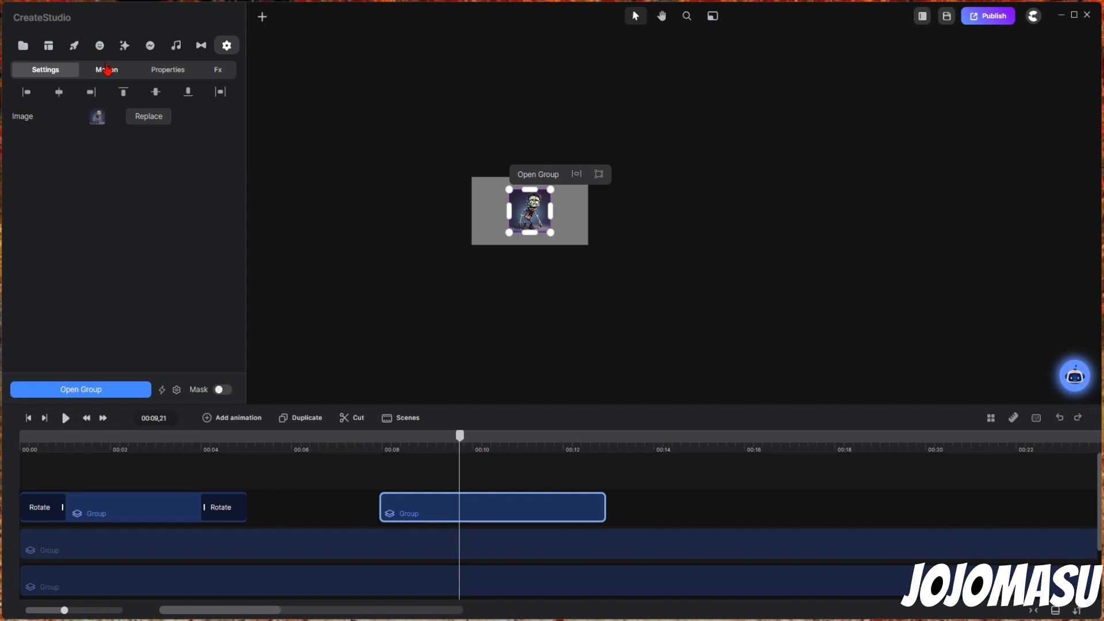
left_click(103, 77)
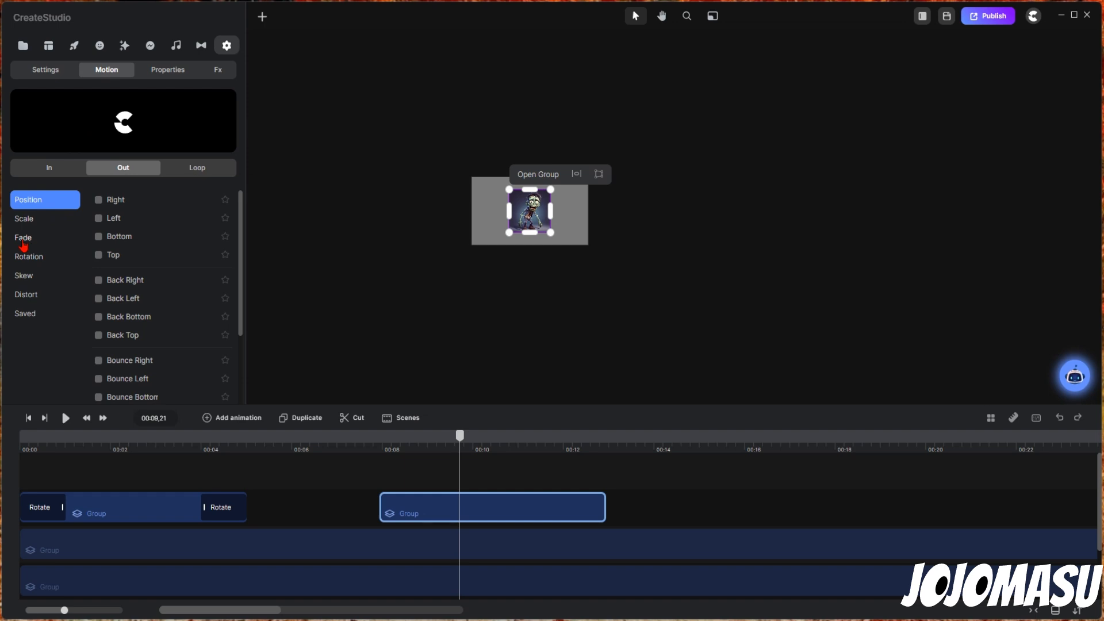
left_click(49, 169)
left_click(26, 244)
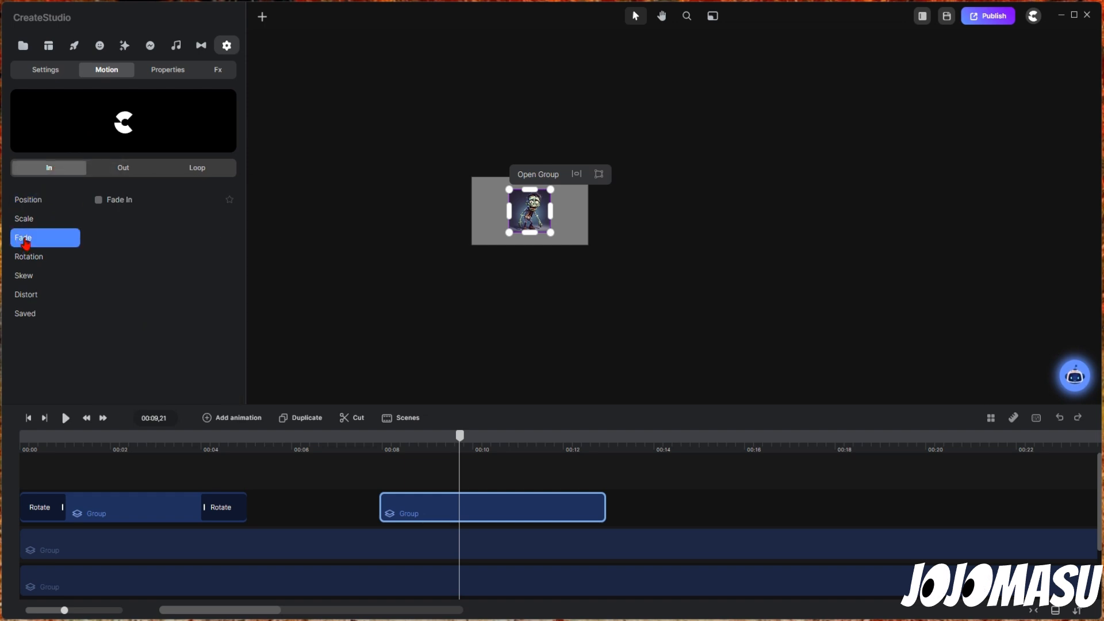
left_click(107, 199)
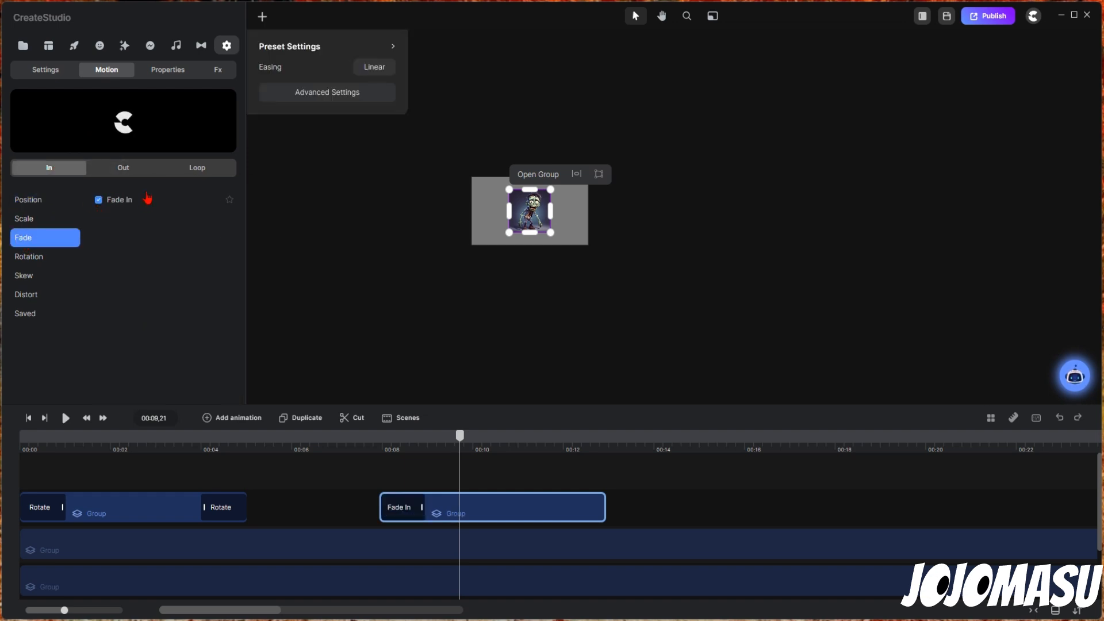
left_click(123, 168)
left_click(27, 239)
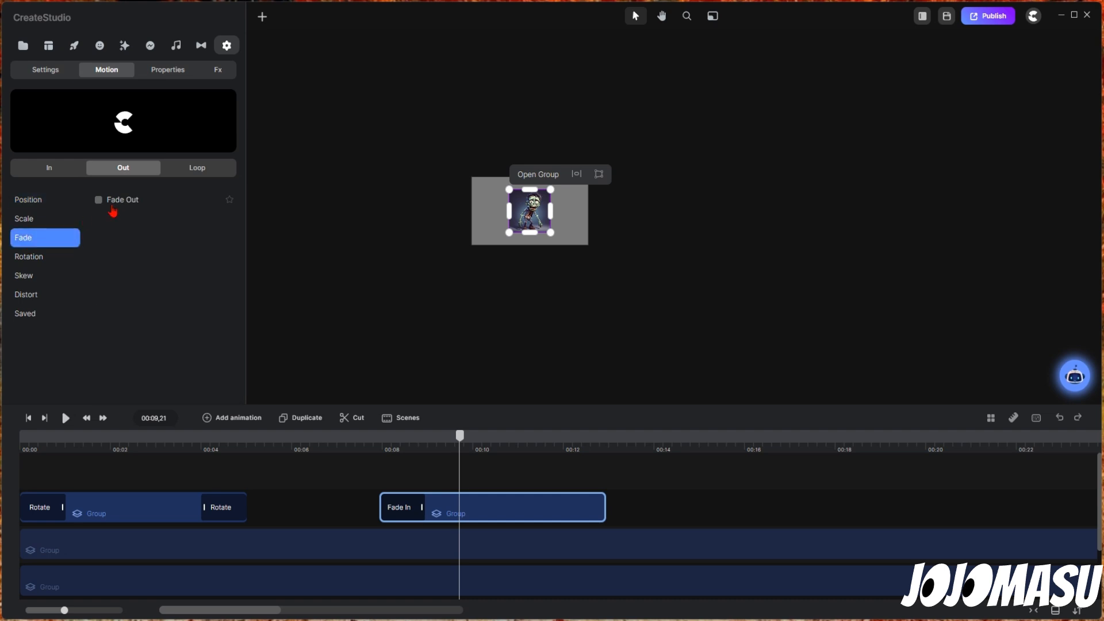
left_click(99, 201)
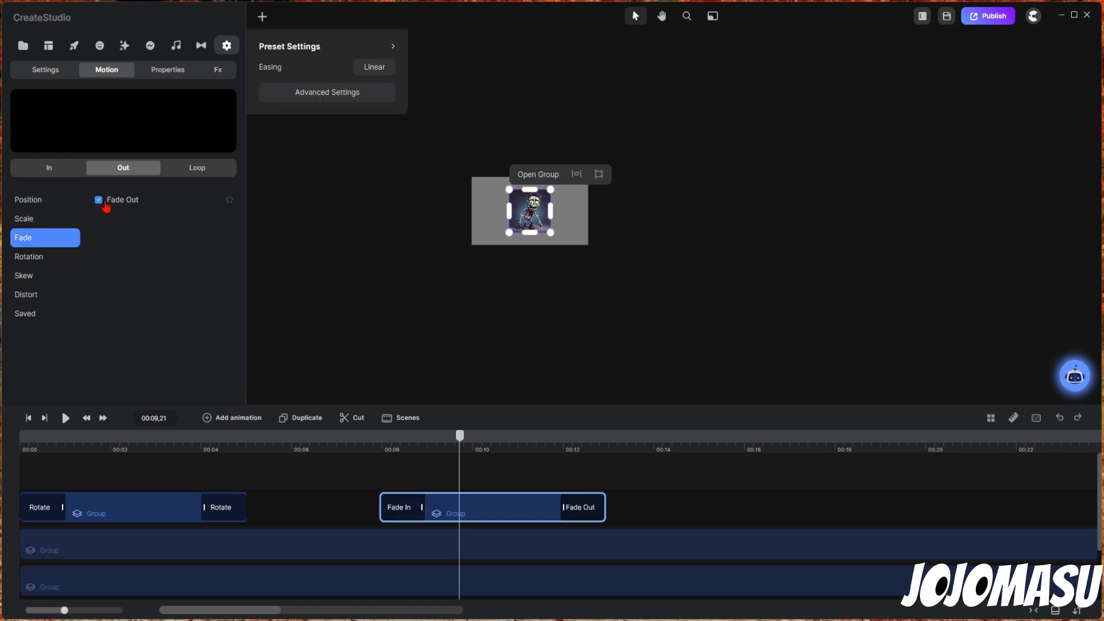
Step: Preview the nested image group's combined fade and movement from about 00:07,15 until after the clip ends
left_click_drag(463, 440, 364, 460)
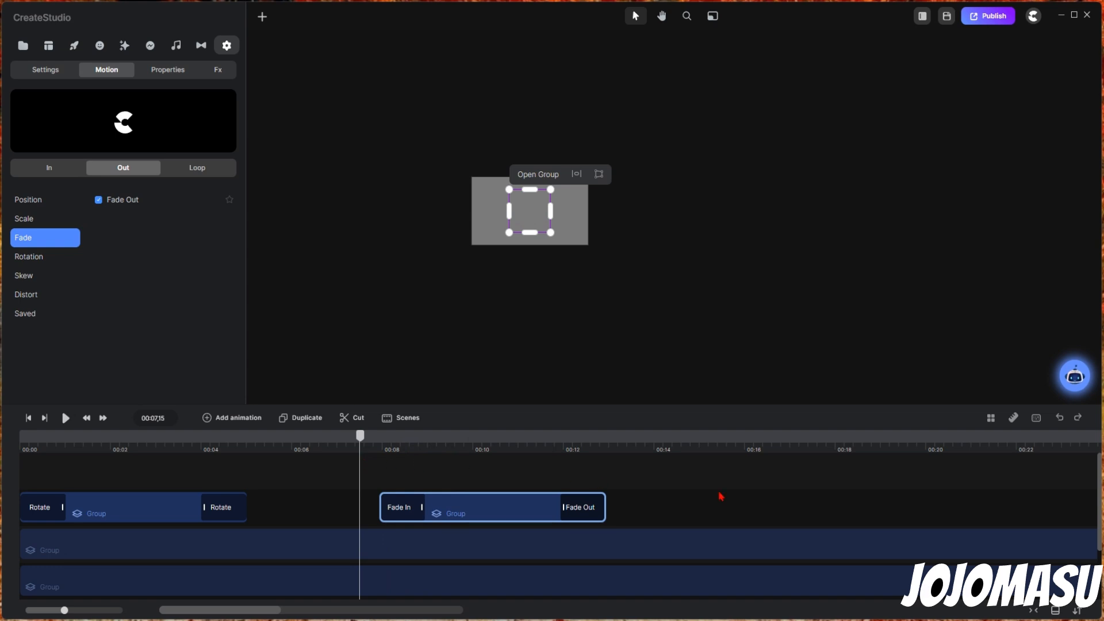
key("space")
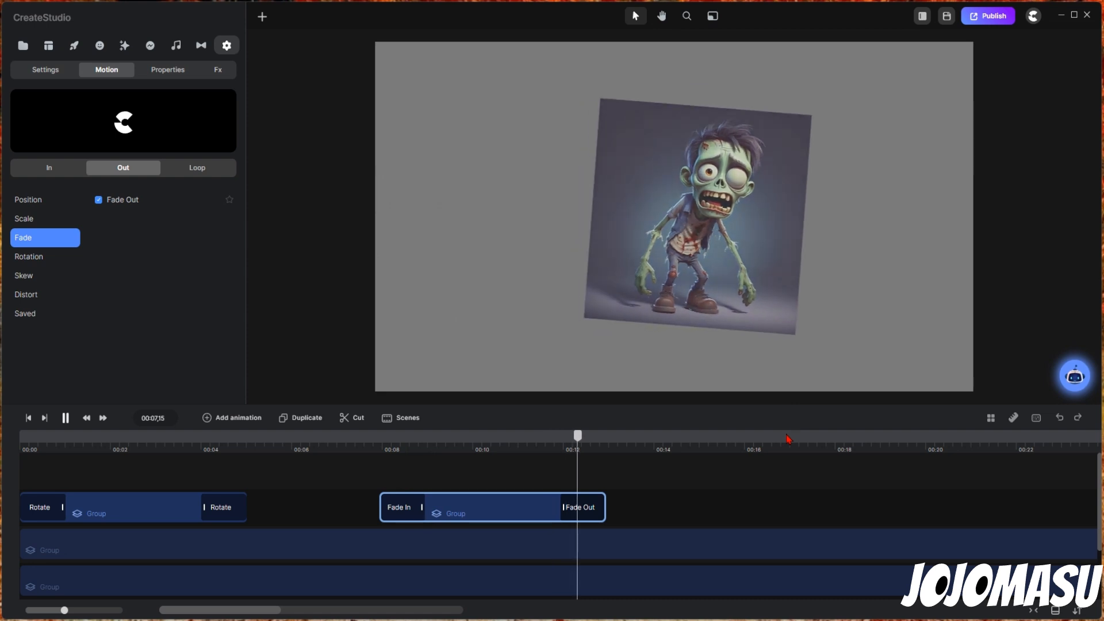
key("space")
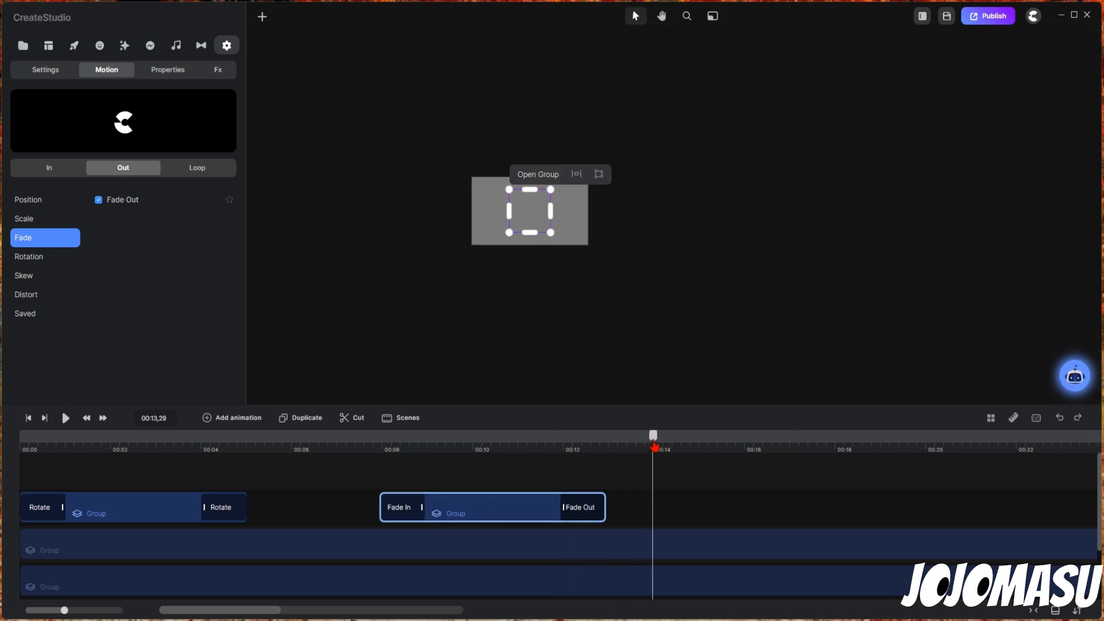
Step: Move the image group to start just before 00:06, duplicate it, and start the copy where the first group's Fade Out begins
left_click_drag(654, 446, 475, 458)
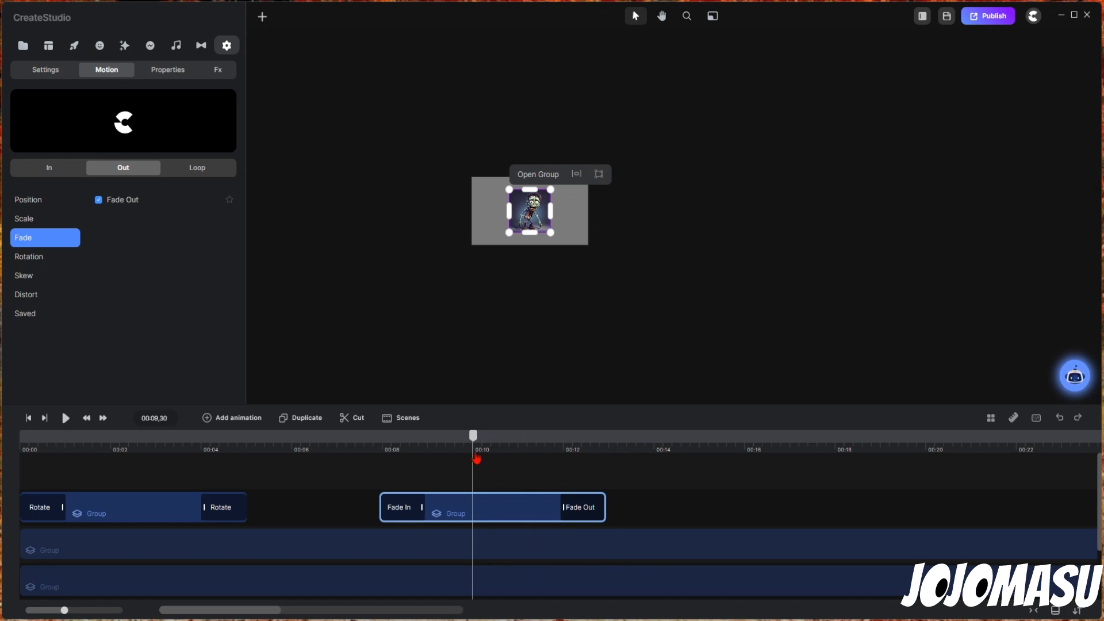
left_click_drag(531, 515, 433, 523)
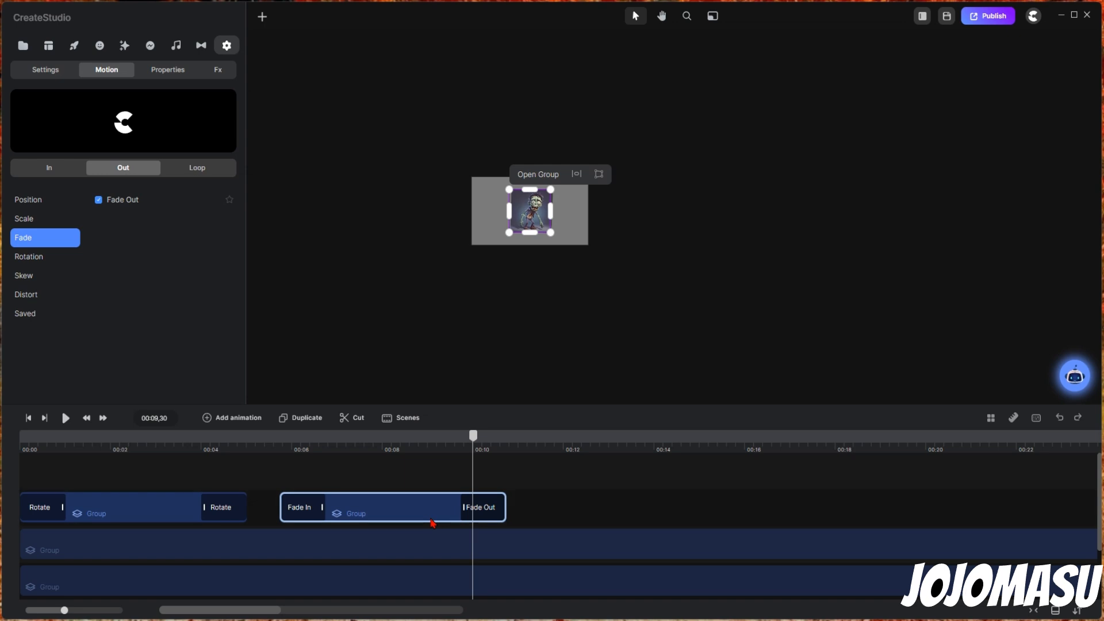
left_click(305, 419)
left_click_drag(357, 519, 538, 520)
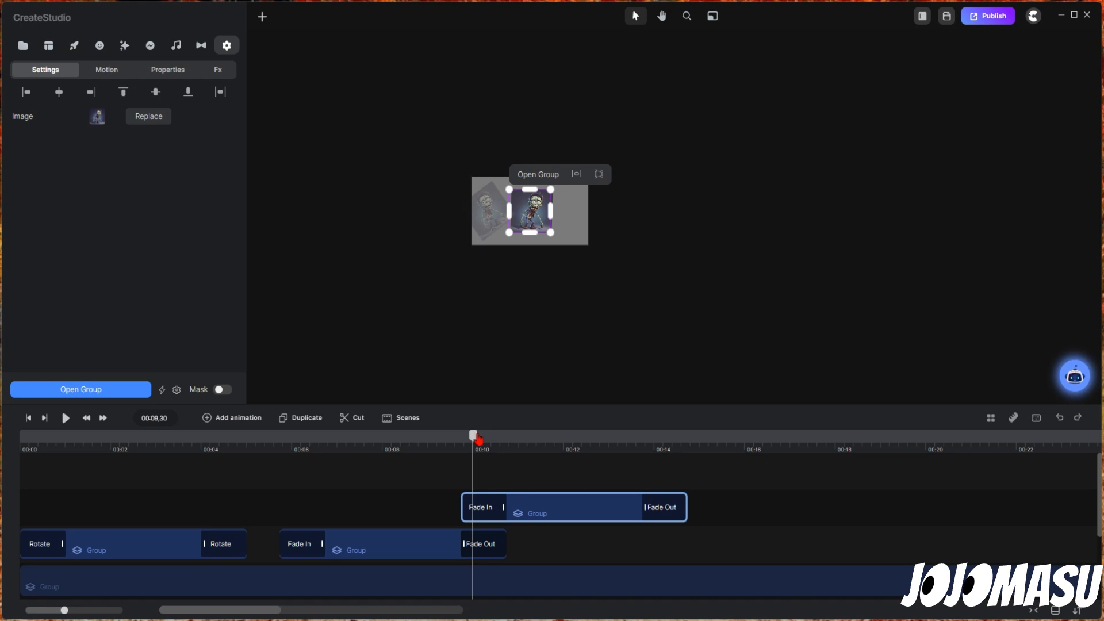
Step: Check the overlap of the two image groups and shift the duplicate to start just after 00:10, midway through the first group's Fade Out
left_click_drag(474, 436, 481, 480)
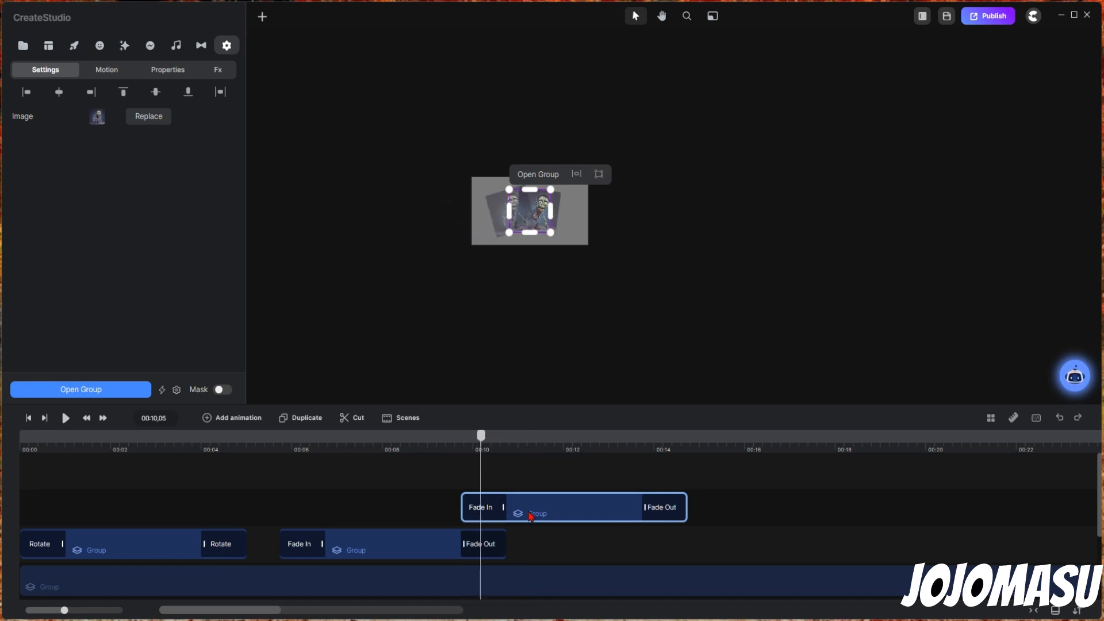
left_click_drag(530, 515, 591, 565)
left_click_drag(482, 437, 456, 482)
left_click_drag(574, 529, 554, 504)
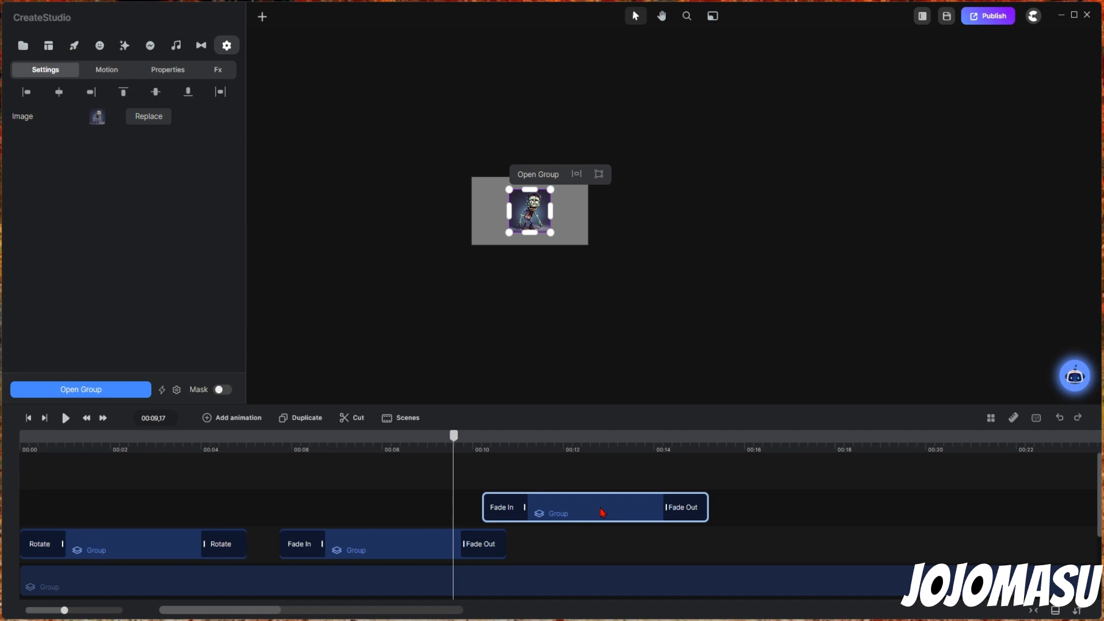
Step: Replace the duplicate group's image with the green zombie picture 18ca9129-e24f from the media library, and save the project
left_click(157, 119)
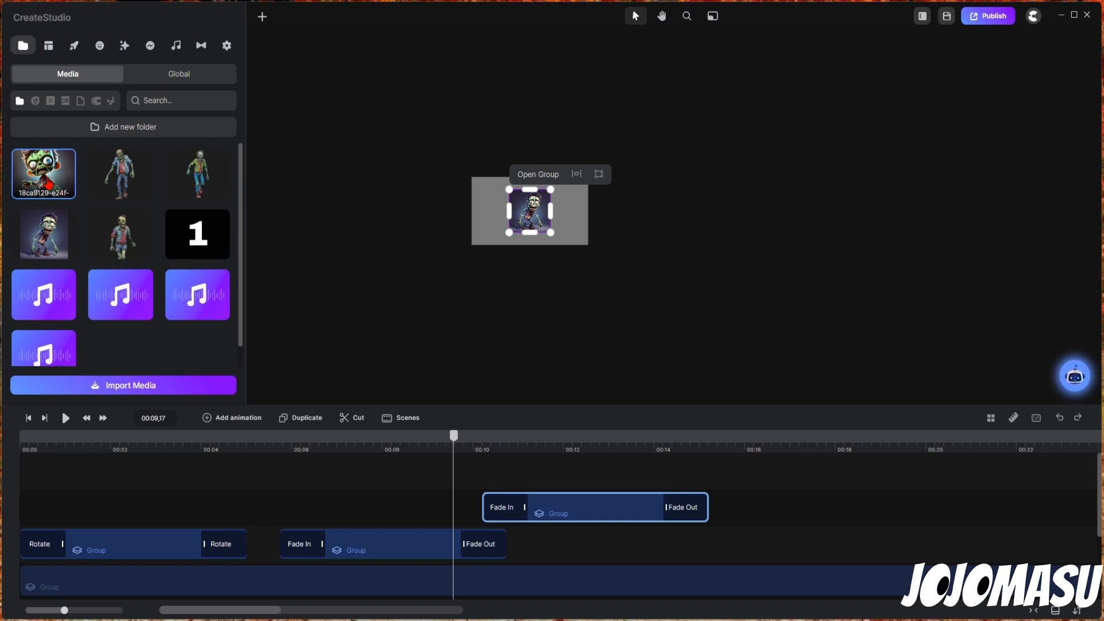
left_click(694, 342)
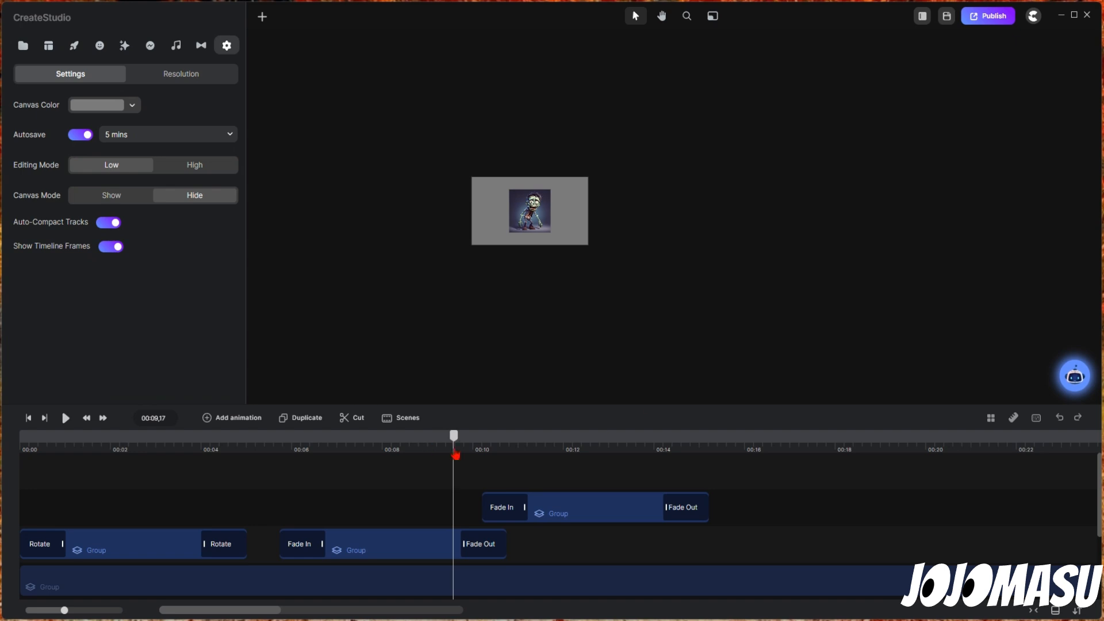
key("ctrl+s")
Step: Inspect the duplicate group at 00:10,20 by opening its nested groups down to the image, and return to the main timeline
left_click_drag(456, 455, 505, 471)
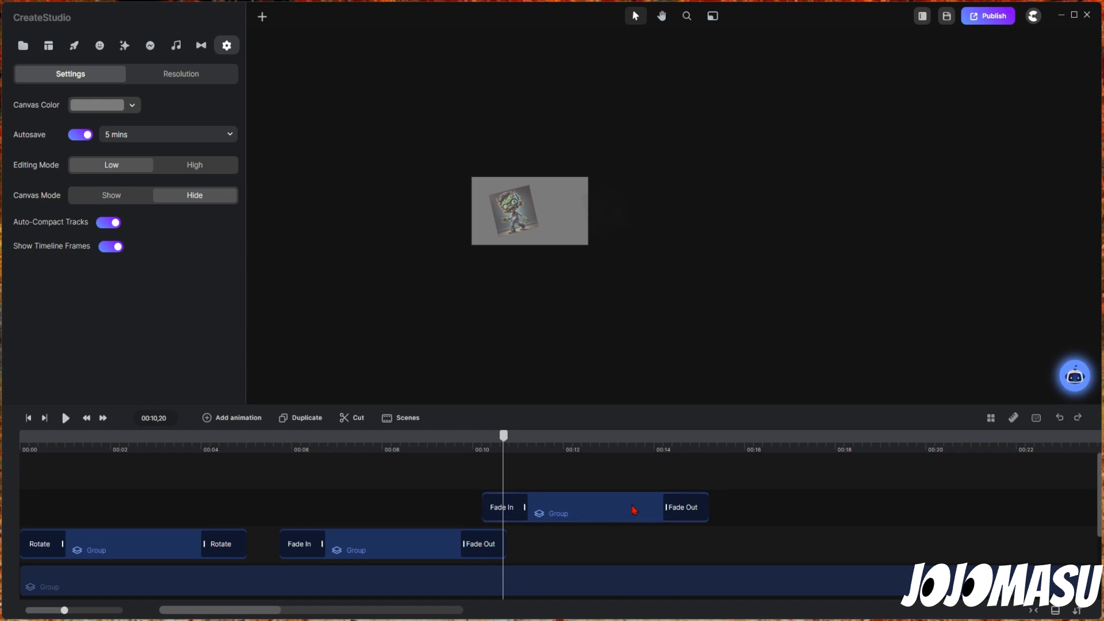
double_click(611, 516)
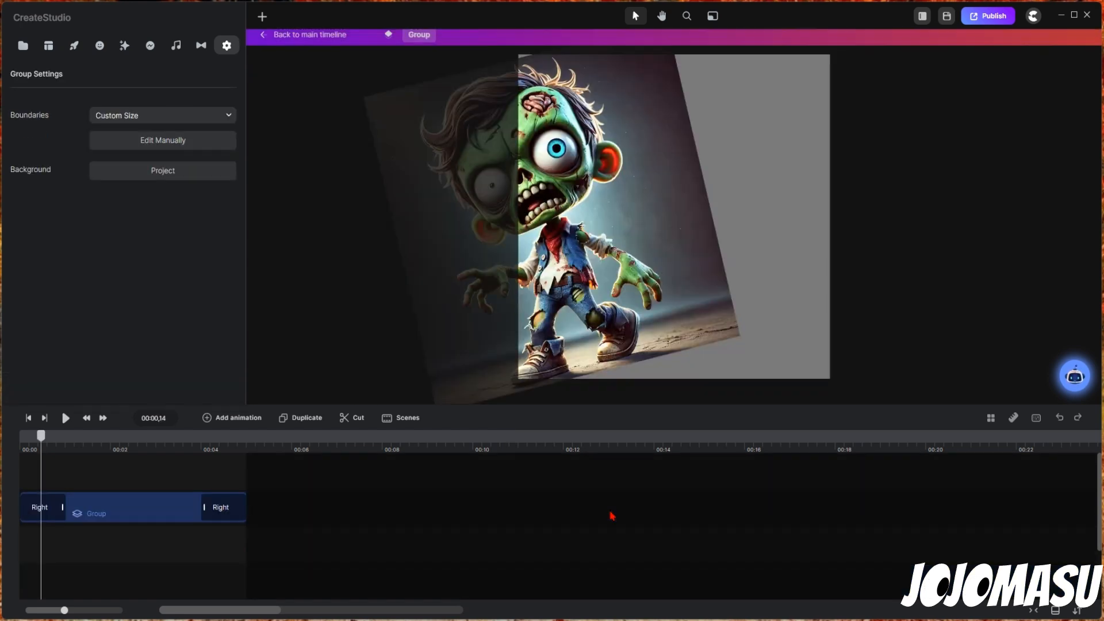
double_click(159, 514)
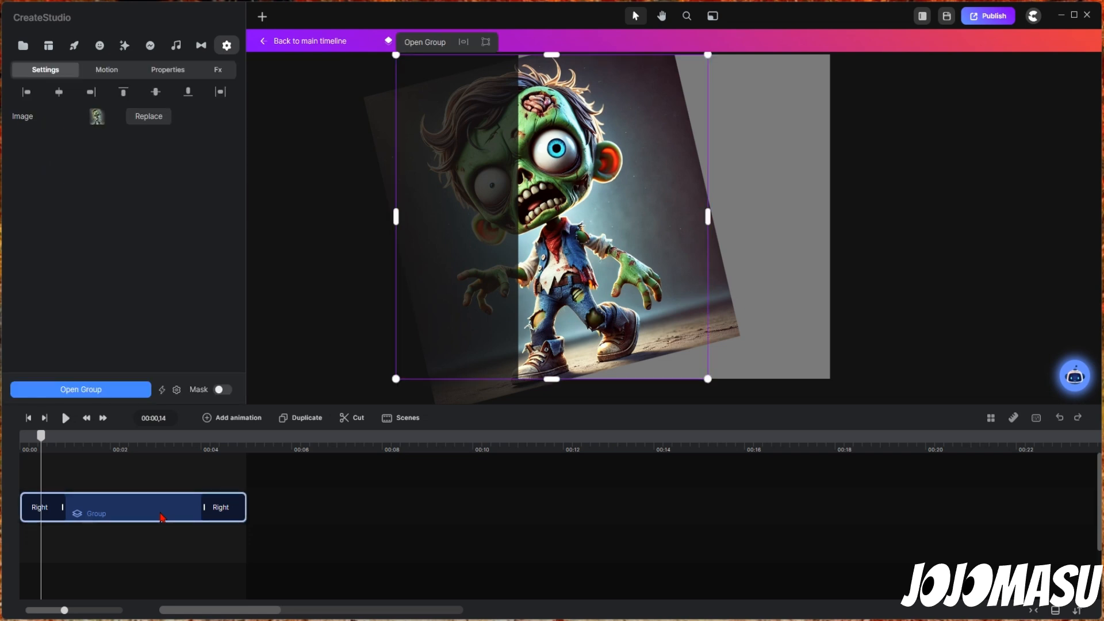
double_click(162, 517)
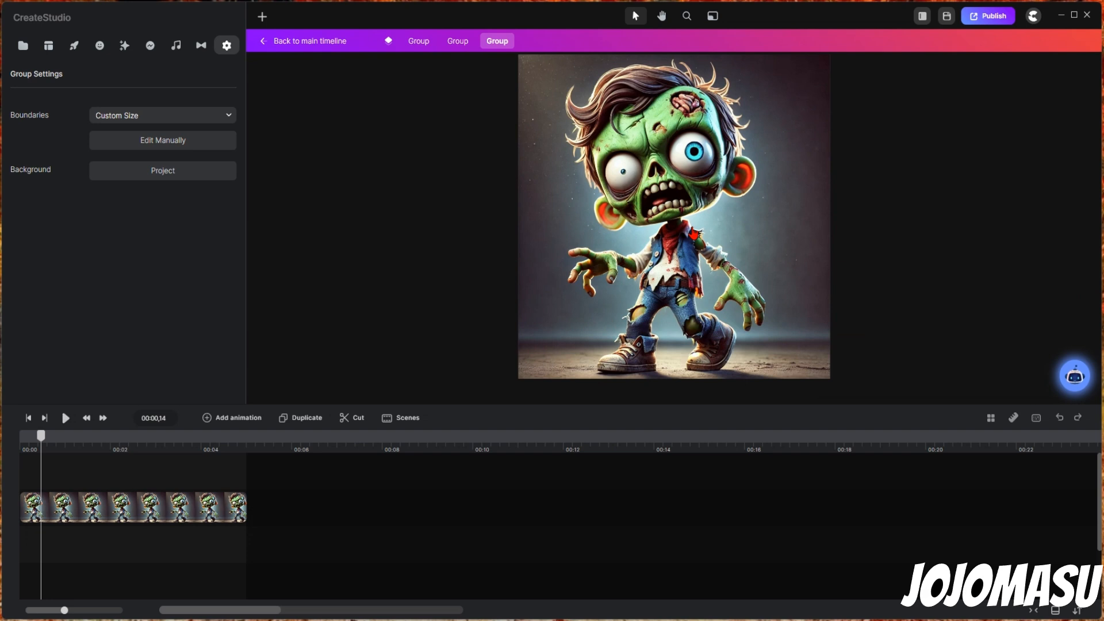
left_click(322, 42)
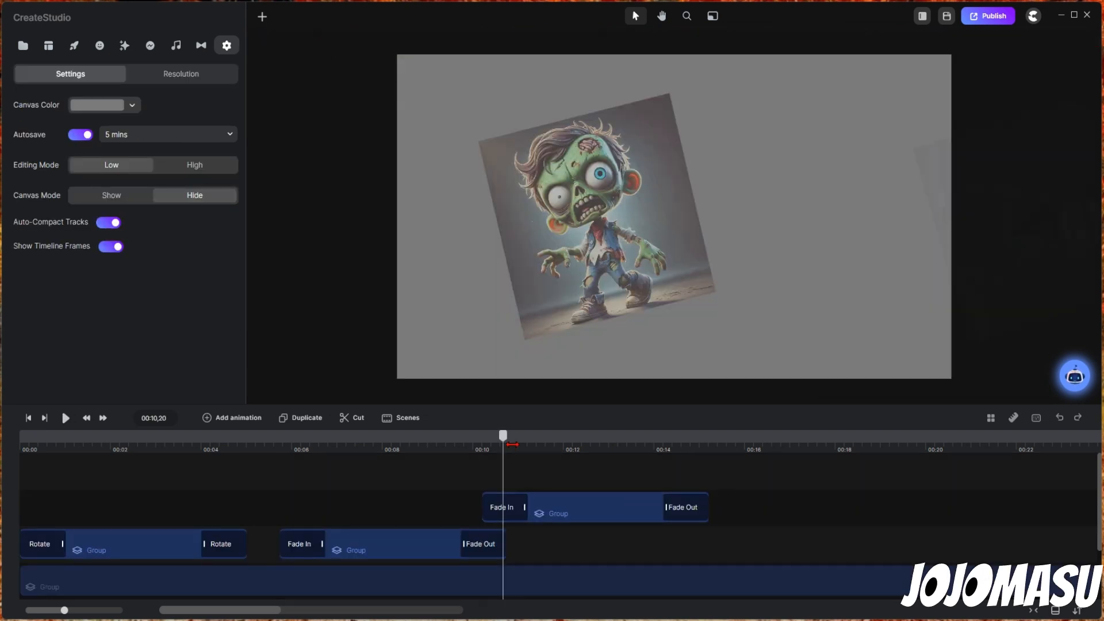
Step: Play the timeline from 00:05,13 to preview both zombie image groups transitioning into each other, stopping after the second clip
left_click_drag(503, 443, 269, 486)
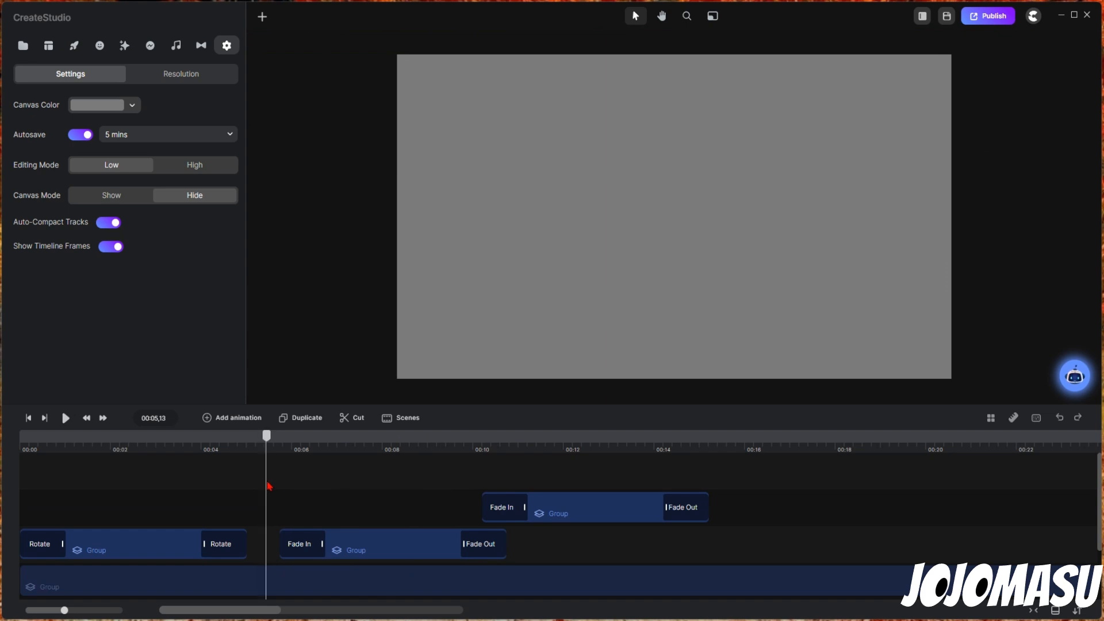
key("space")
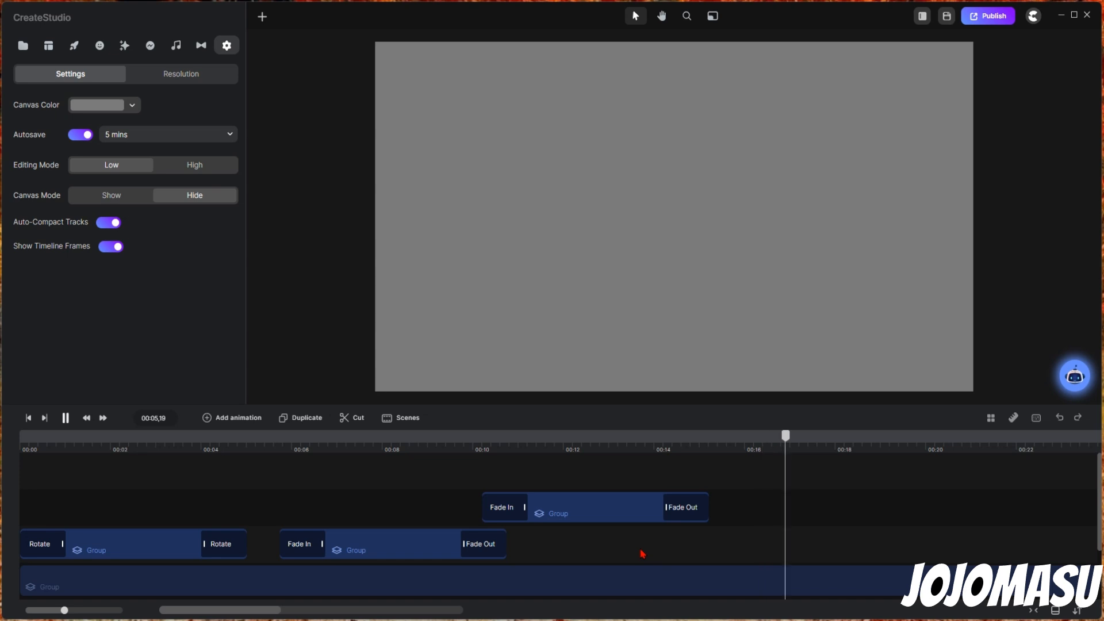
key("space")
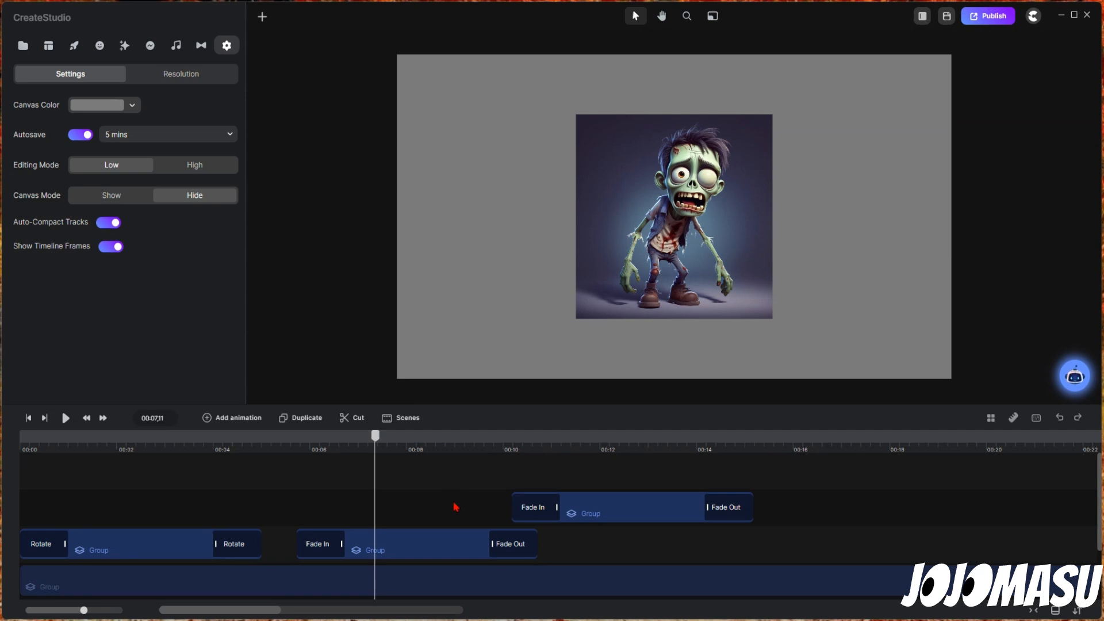
Step: Duplicate both fading image groups together and place the copies after the originals, with the first copy overlapping the second original's Fade Out
left_click_drag(446, 468, 592, 554)
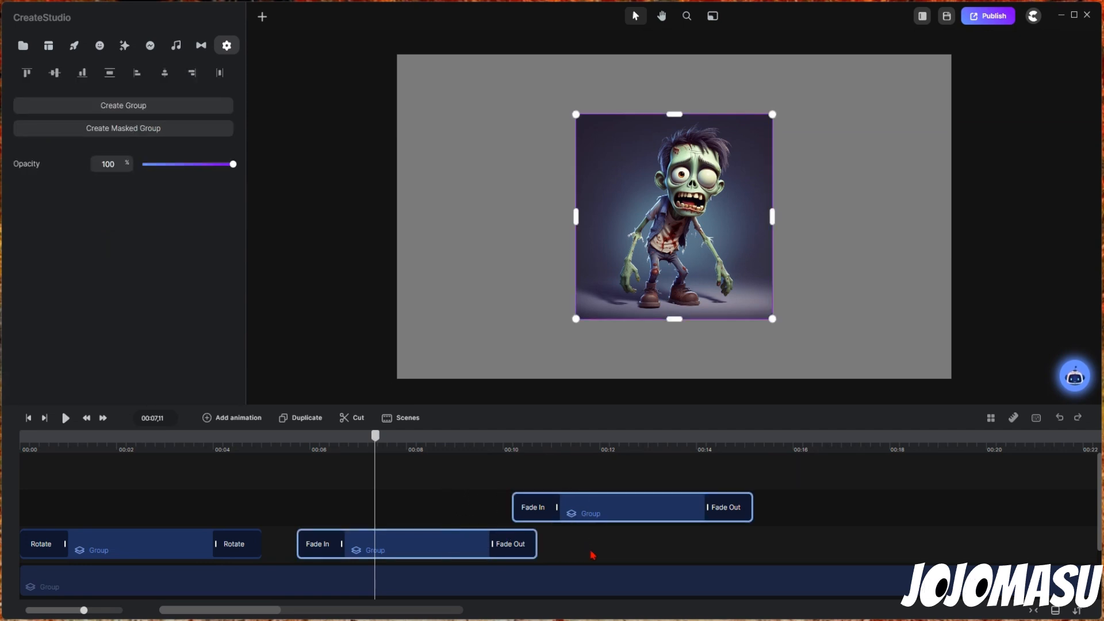
left_click(313, 418)
scroll(600, 582, "down", 3)
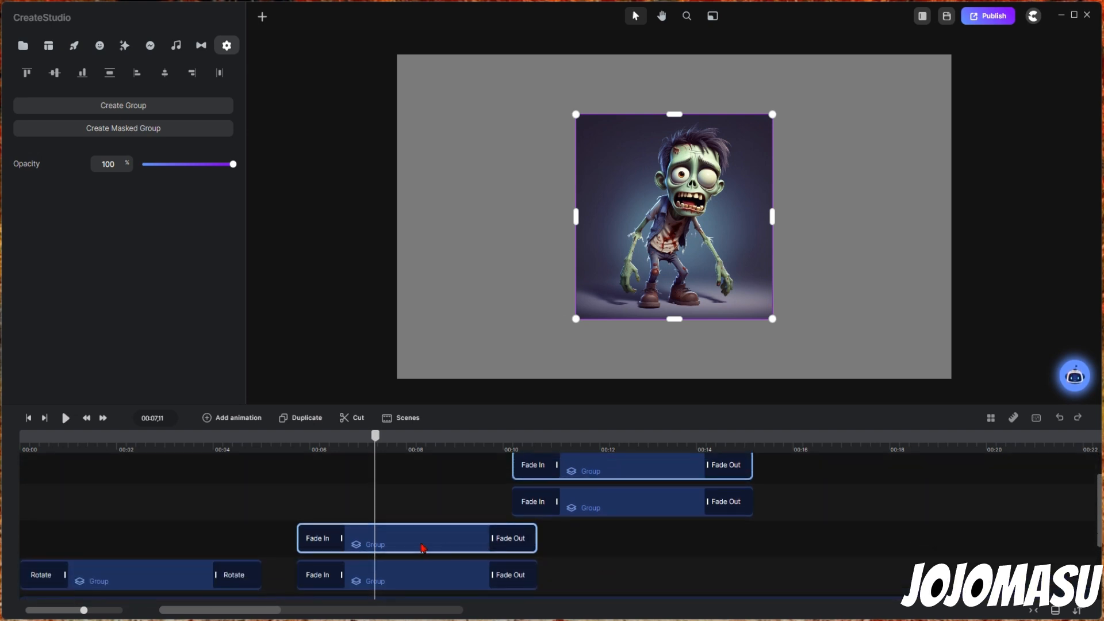
left_click_drag(420, 547, 826, 583)
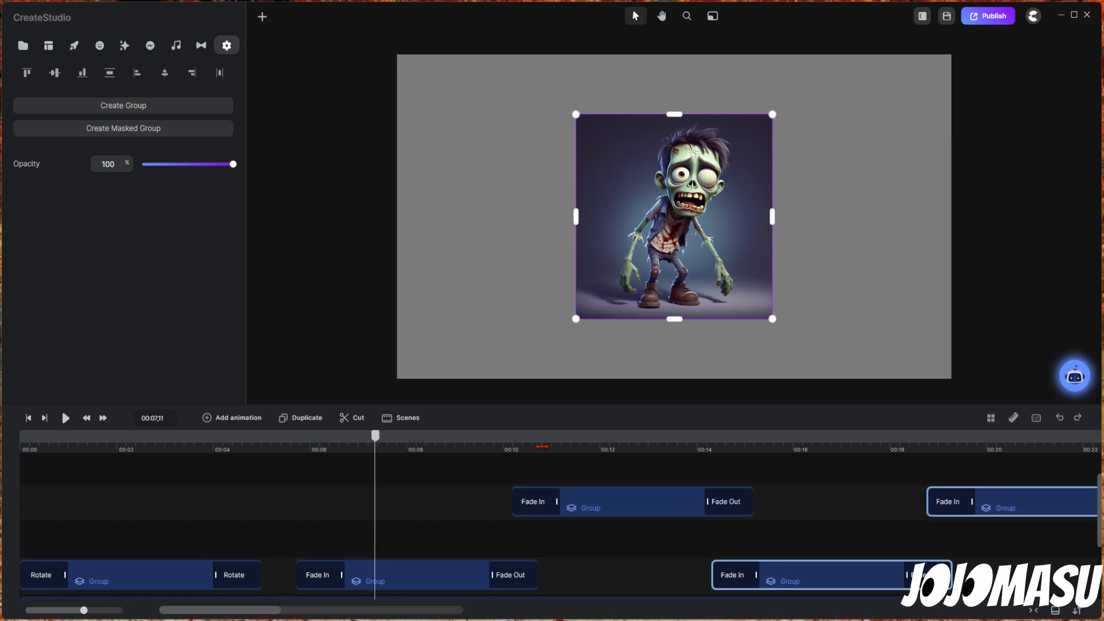
Step: Combine all four fading image groups, both originals and both copies, into one group
scroll(498, 449, "down", 2)
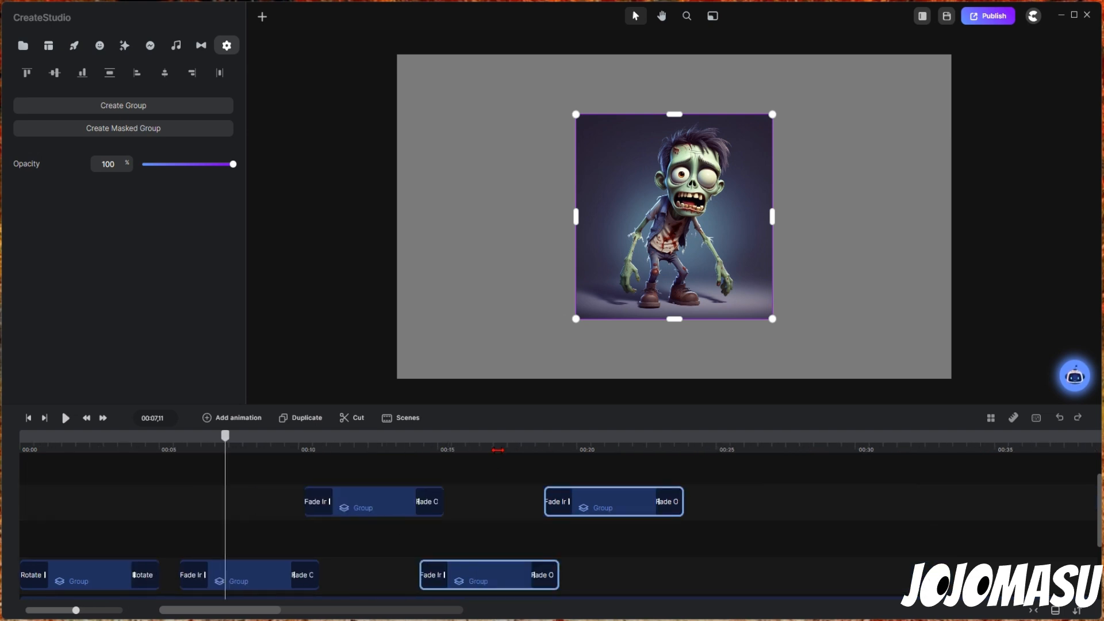
left_click(498, 450)
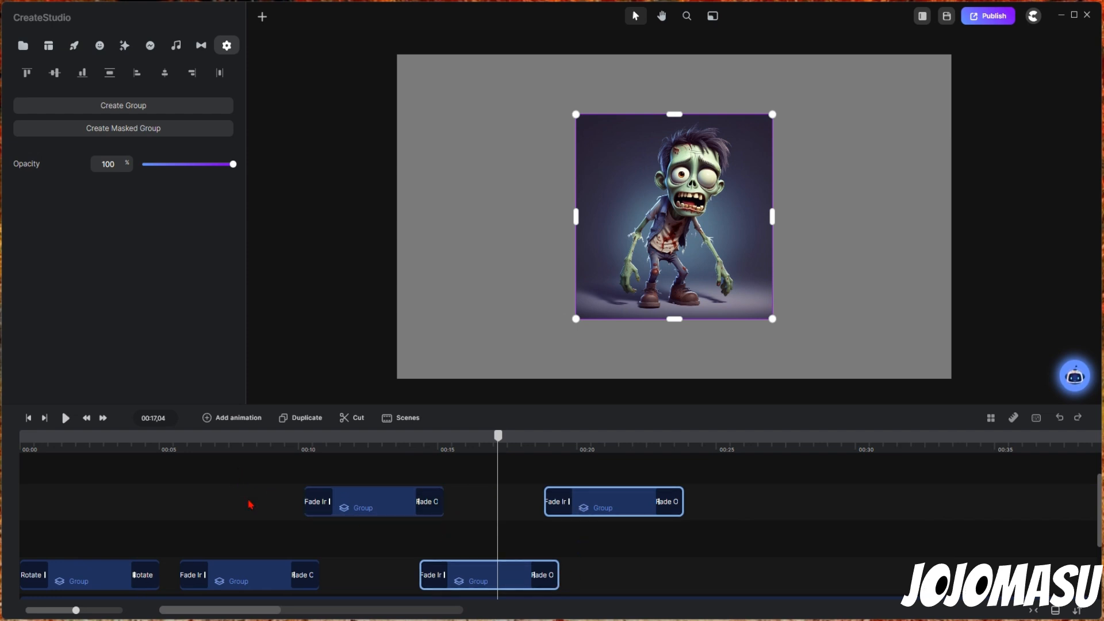
left_click_drag(238, 464, 602, 590)
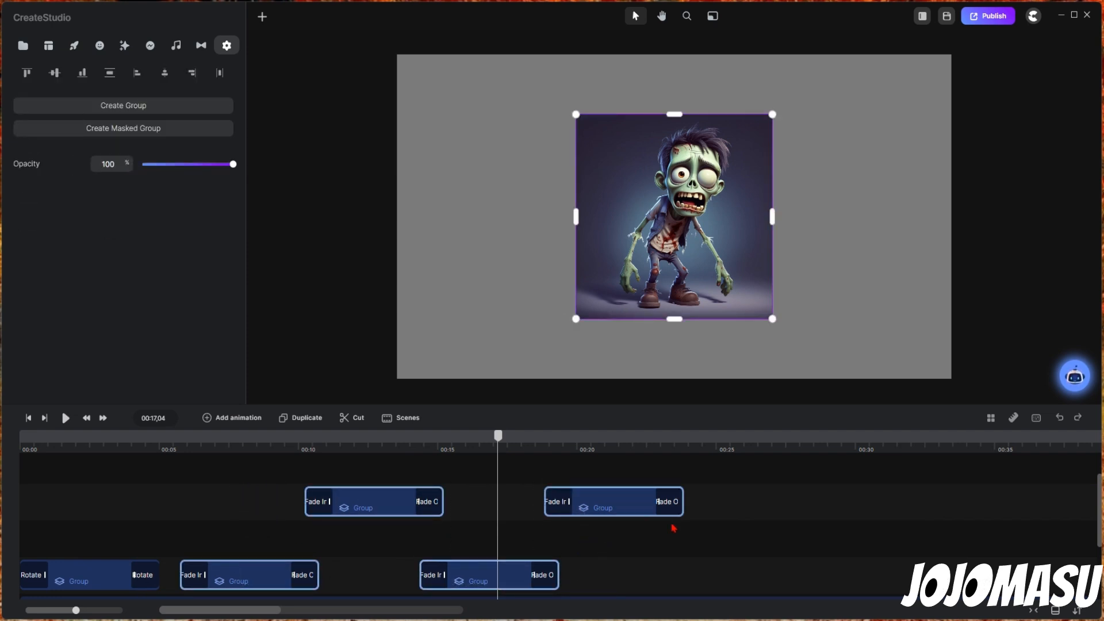
key("ctrl+g")
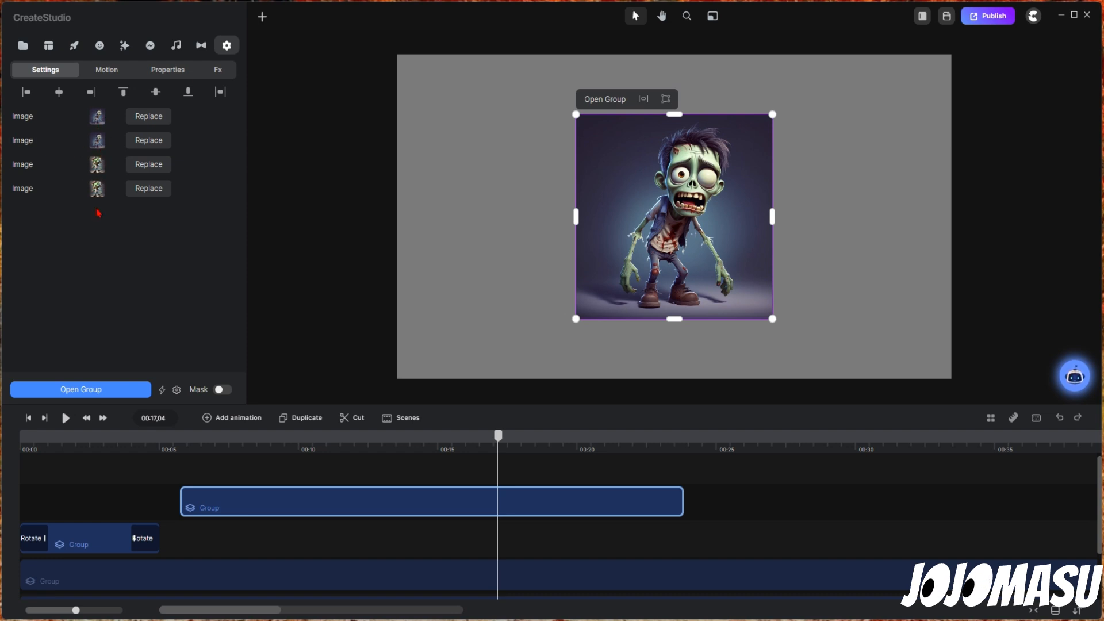
Step: Replace the second image in the combined group with the blue-shirted zombie picture from the media library
left_click(144, 145)
left_click(133, 175)
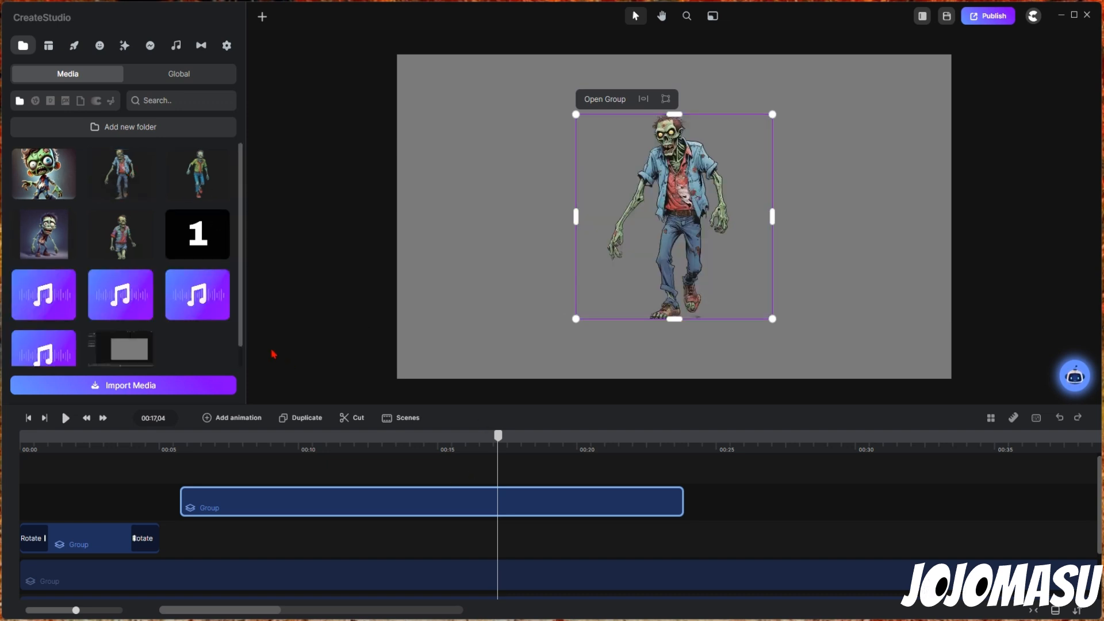
left_click(291, 173)
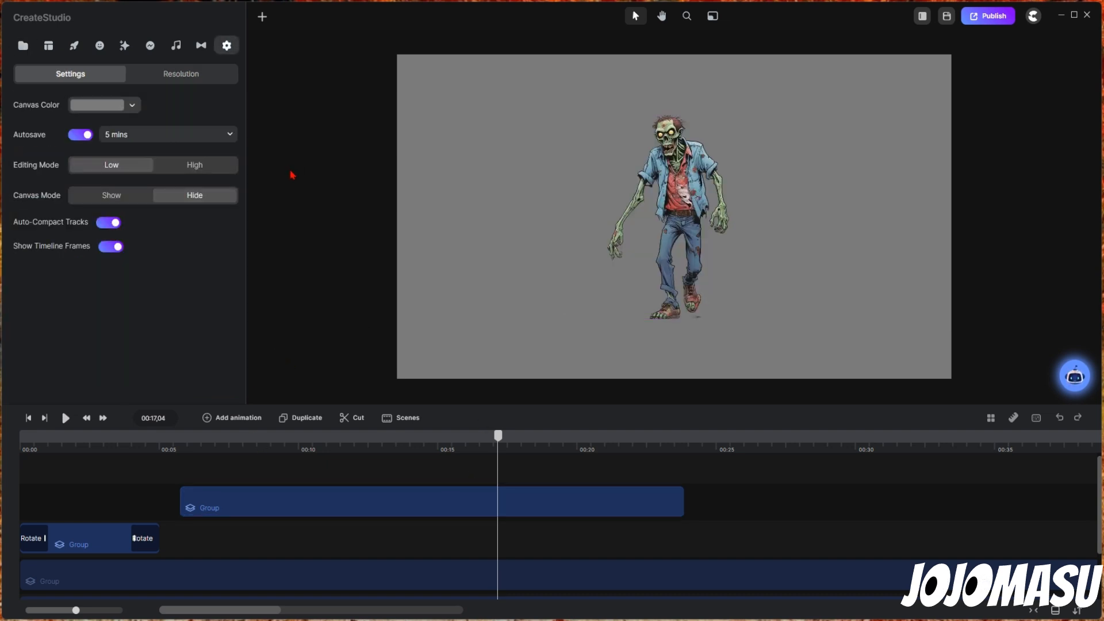
Step: Replace the fourth image in the combined group with Zombie3 from the media library
left_click(304, 496)
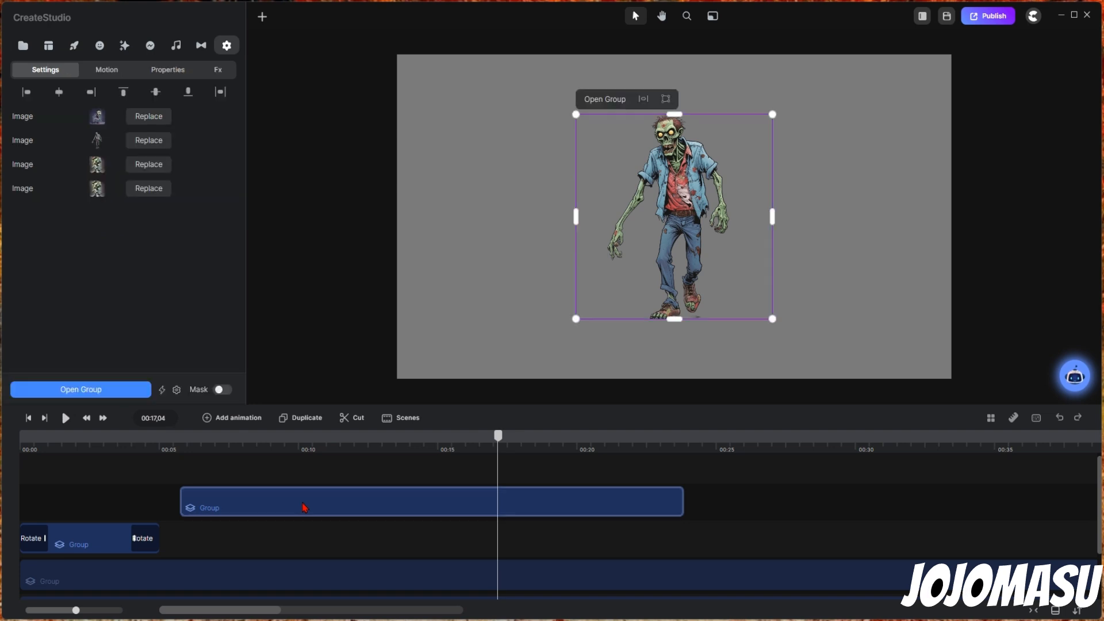
left_click(148, 191)
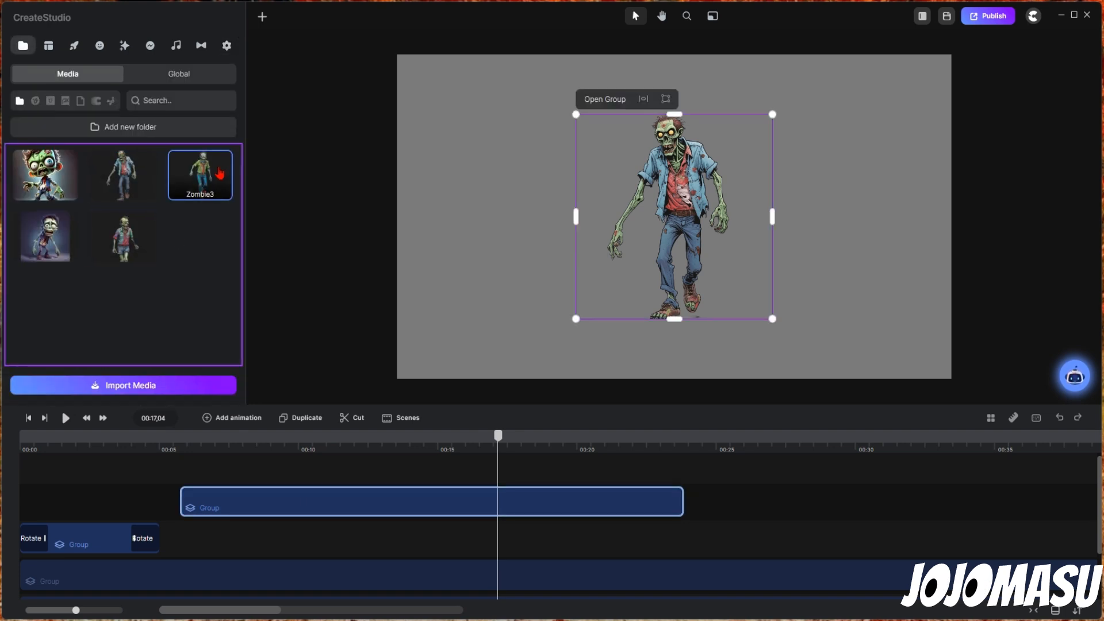
left_click(219, 173)
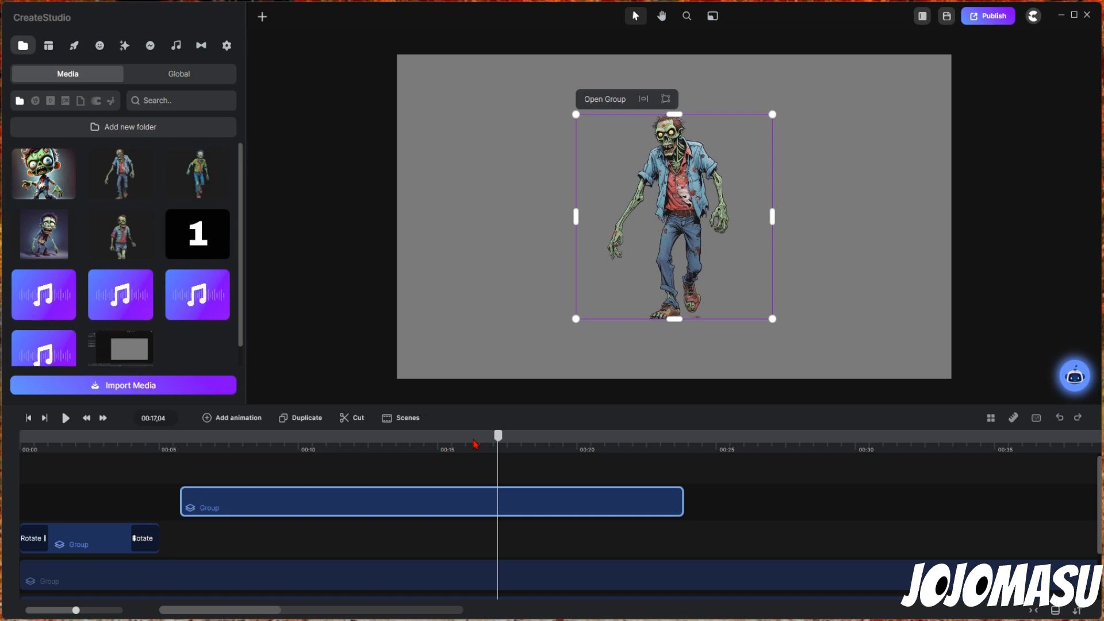
Step: Play the timeline from 00:05,07 to preview the combined slideshow, stopping at 00:21,07 on the last image
left_click_drag(498, 437, 167, 436)
key("space")
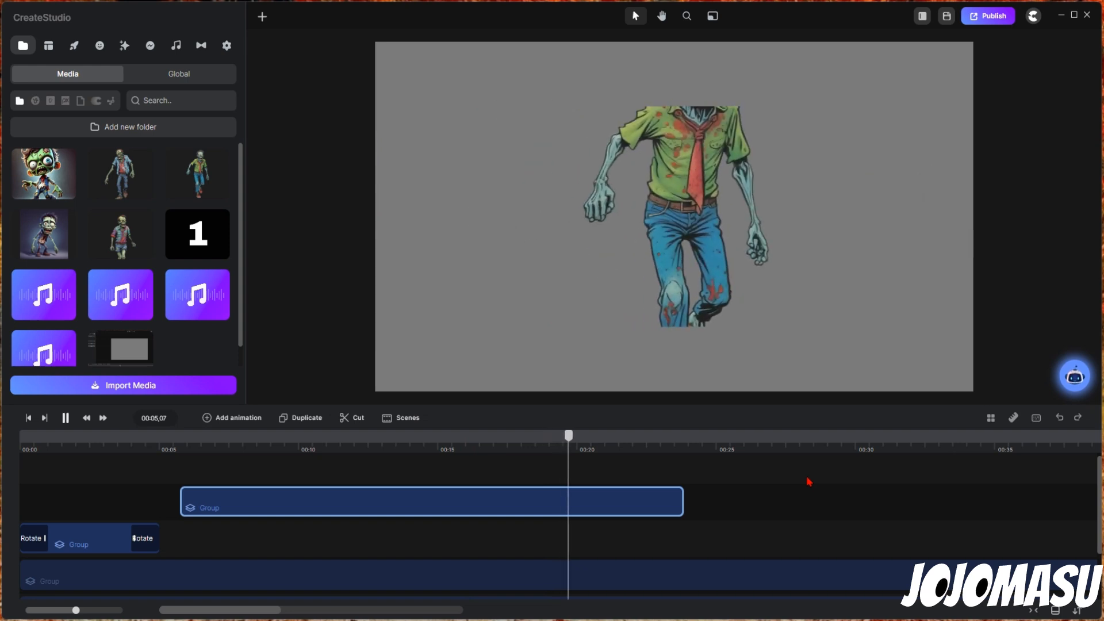
key("space")
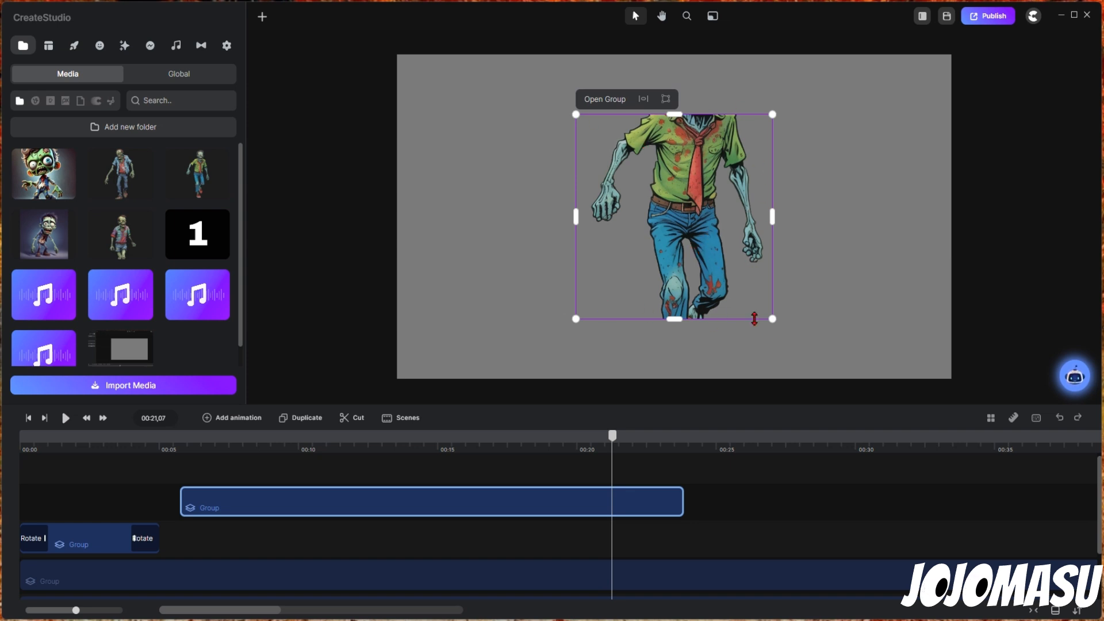
Step: Open the slideshow's last clip through its nested groups down to the cropped Zombie3 image, and try to resize the image
double_click(572, 506)
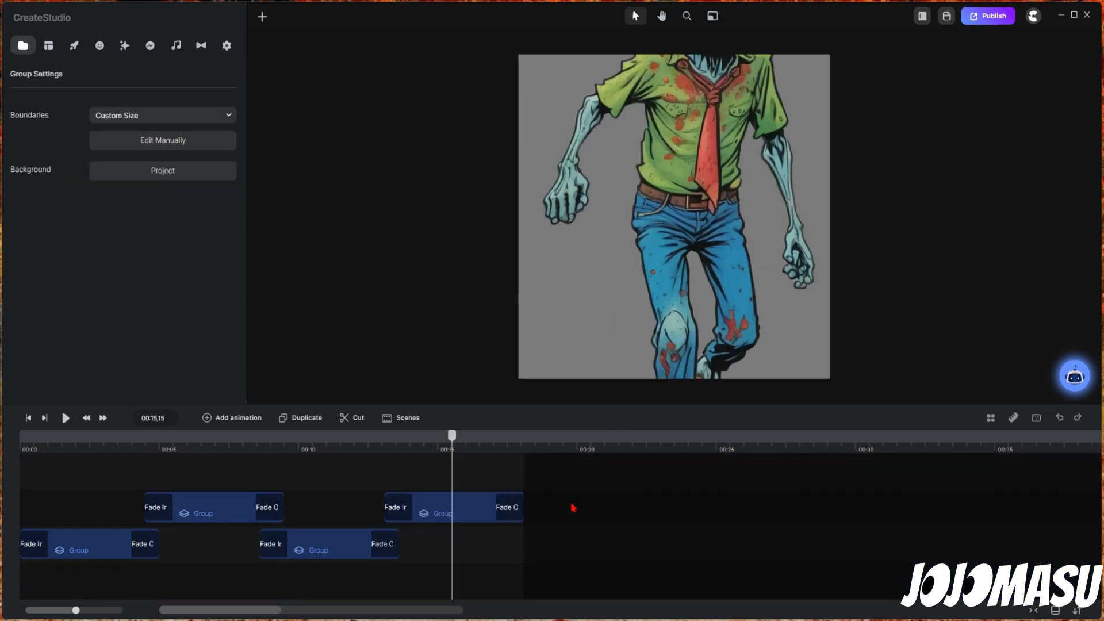
left_click(466, 507)
left_click_drag(466, 507, 476, 586)
double_click(476, 586)
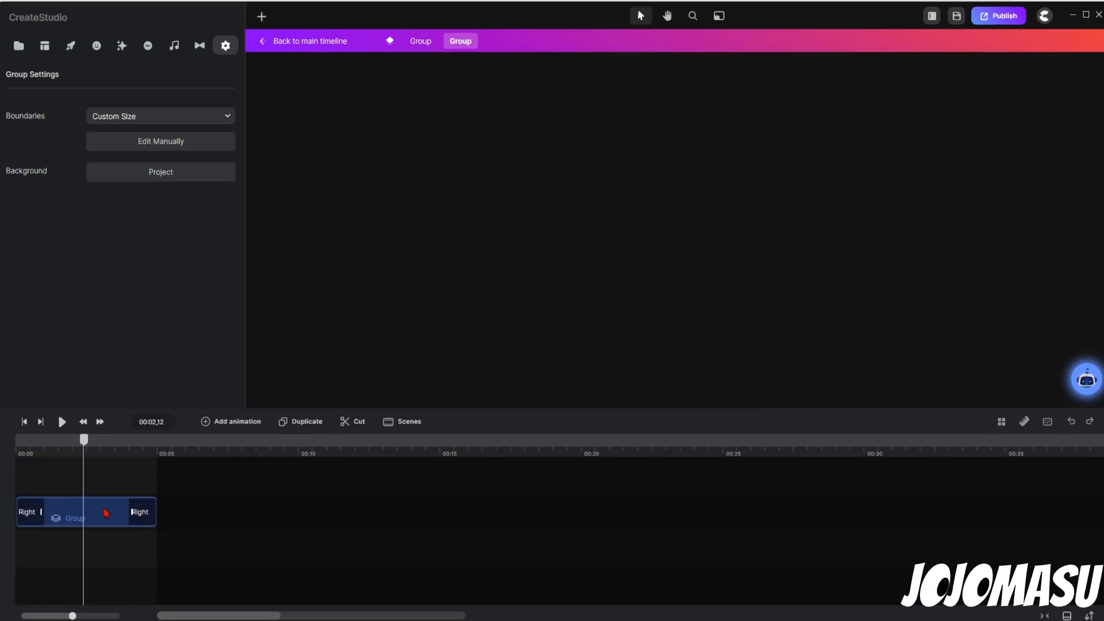
double_click(106, 512)
double_click(107, 513)
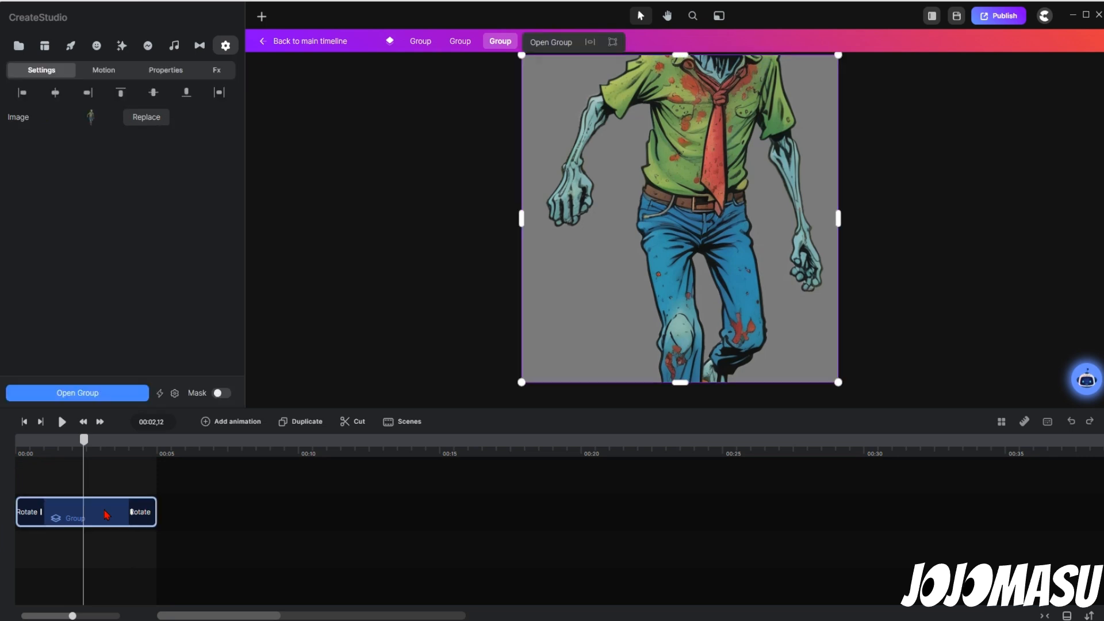
left_click(107, 514)
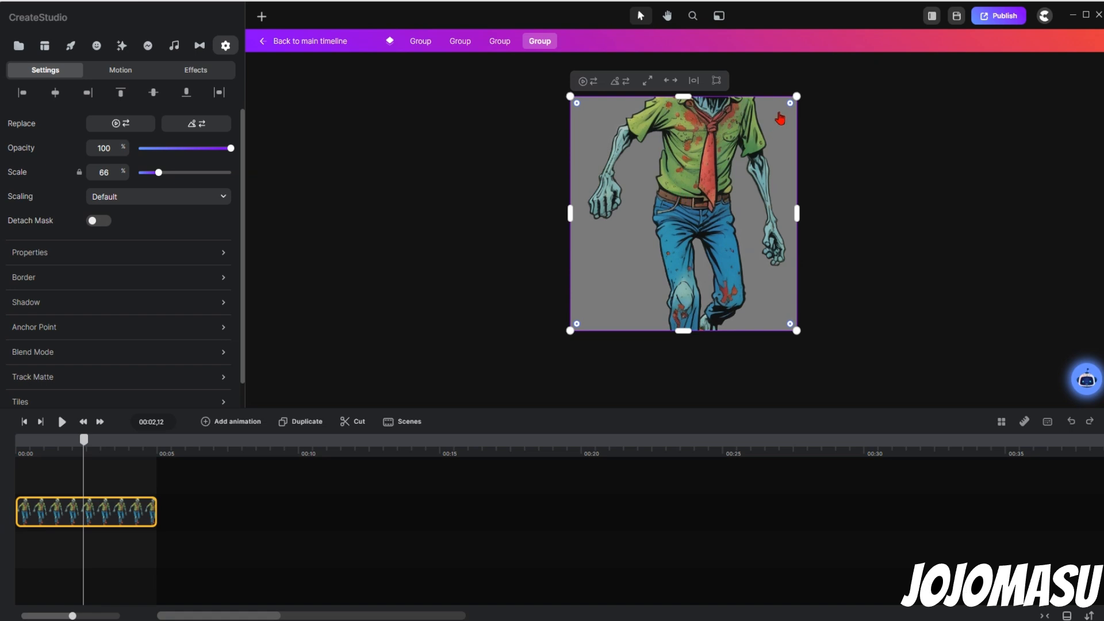
mouse_move(795, 97)
left_mouse_down()
mouse_move(851, 66)
mouse_move(773, 120)
mouse_move(806, 108)
left_mouse_up()
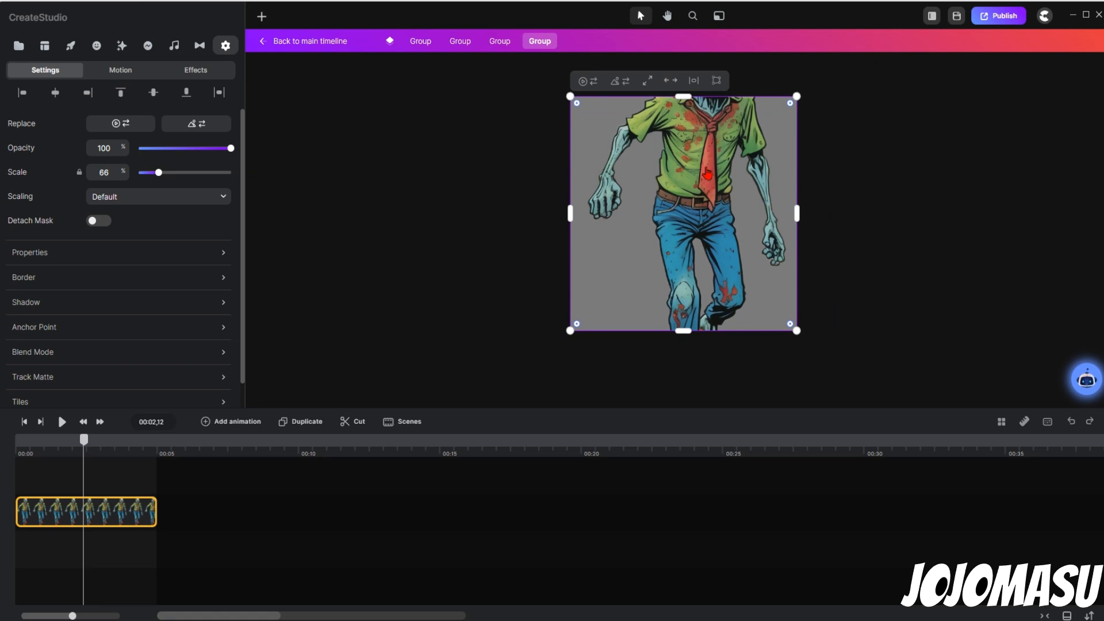
Step: Delete the cropped image in the innermost group and add Zombie3 from the media library at the start of its timeline
key("Delete")
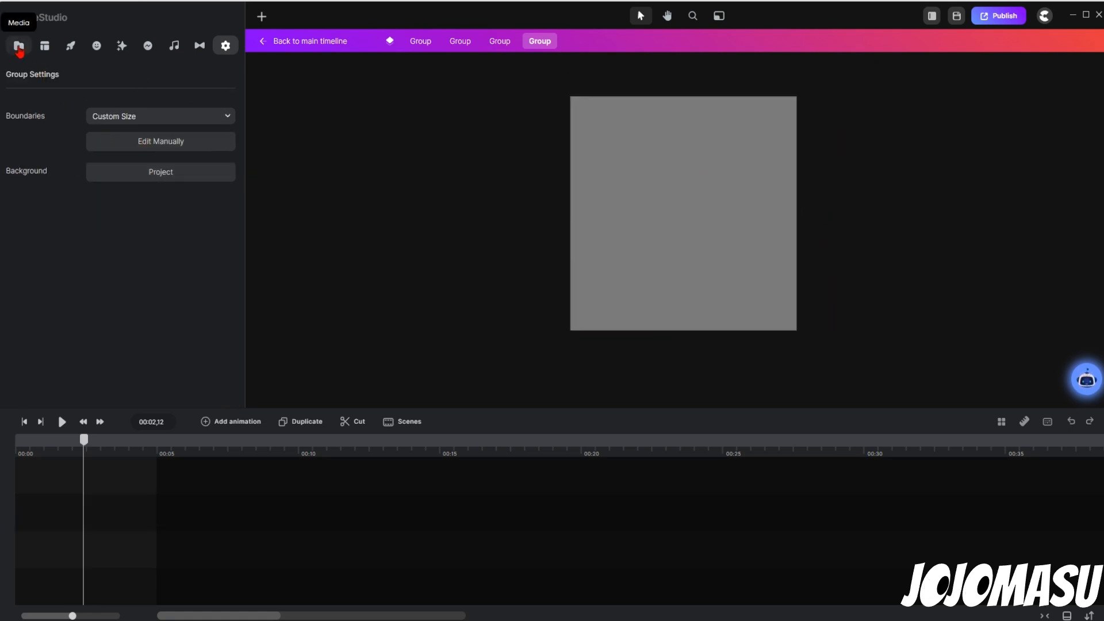
left_click(19, 48)
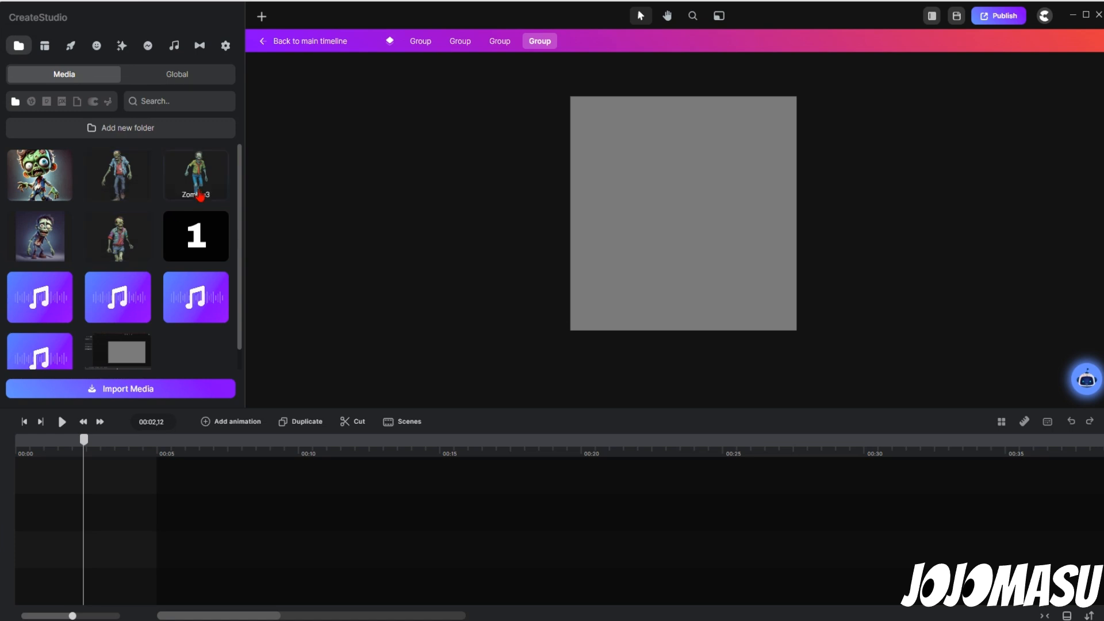
left_click_drag(200, 196, 42, 490)
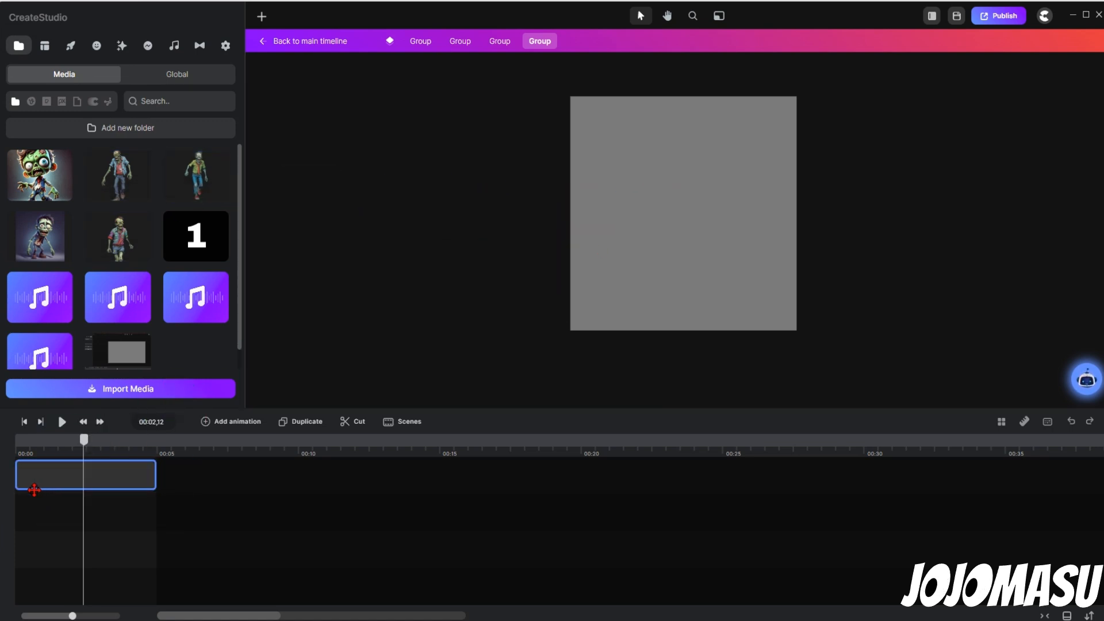
Step: Fit the Zombie3 image inside the group's frame at 62% scale, and return to the main timeline
left_click(711, 222)
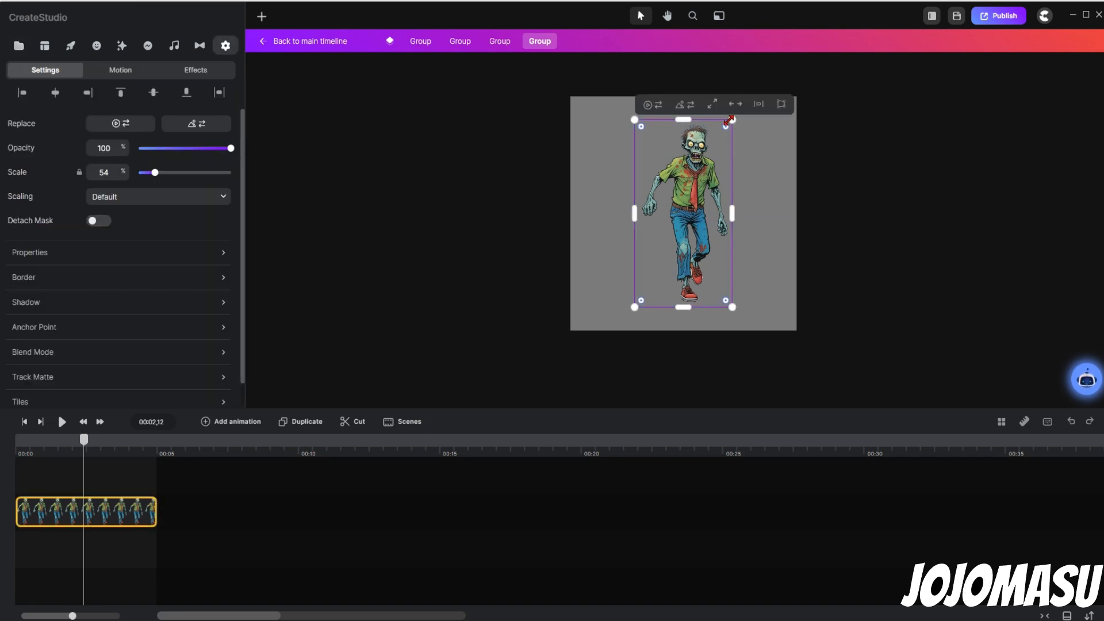
mouse_move(729, 121)
left_mouse_down()
mouse_move(768, 106)
mouse_move(735, 106)
left_mouse_up()
left_click_drag(684, 192, 683, 186)
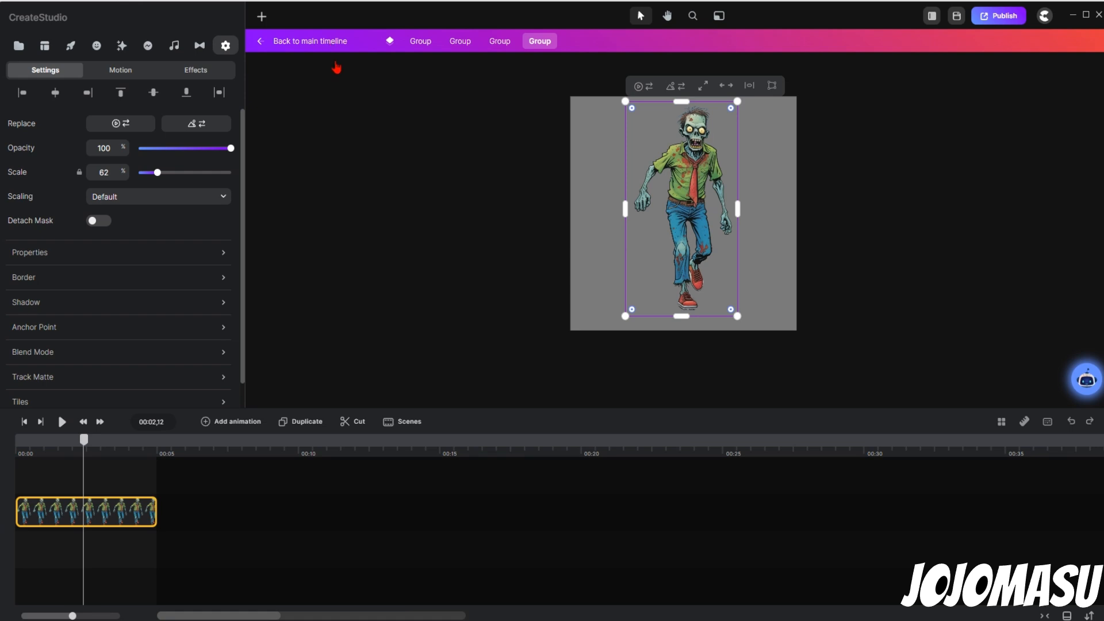
left_click(320, 43)
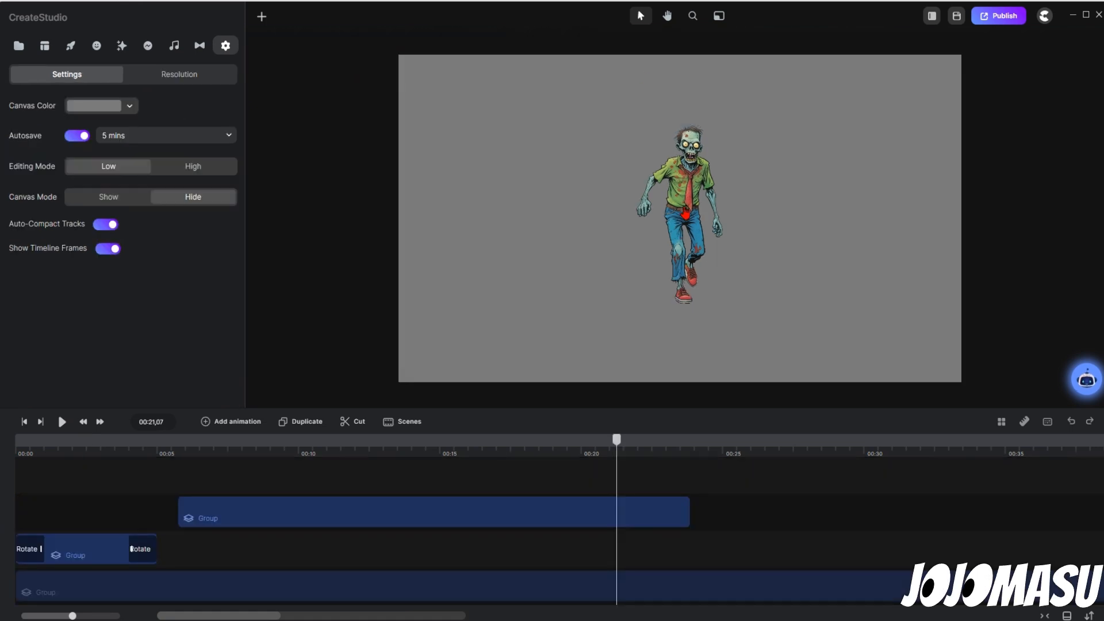
left_click_drag(618, 451, 647, 483)
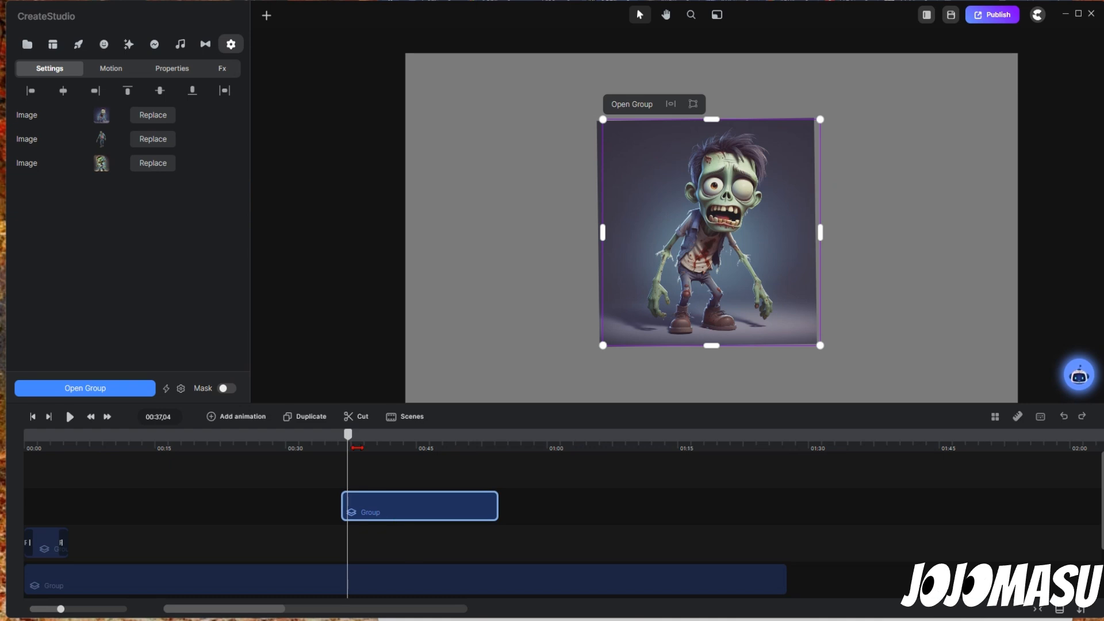
Step: Rename the slideshow group as Carousel
mouse_move(348, 436)
left_mouse_down()
mouse_move(405, 436)
mouse_move(500, 463)
mouse_move(338, 446)
mouse_move(355, 446)
left_mouse_up()
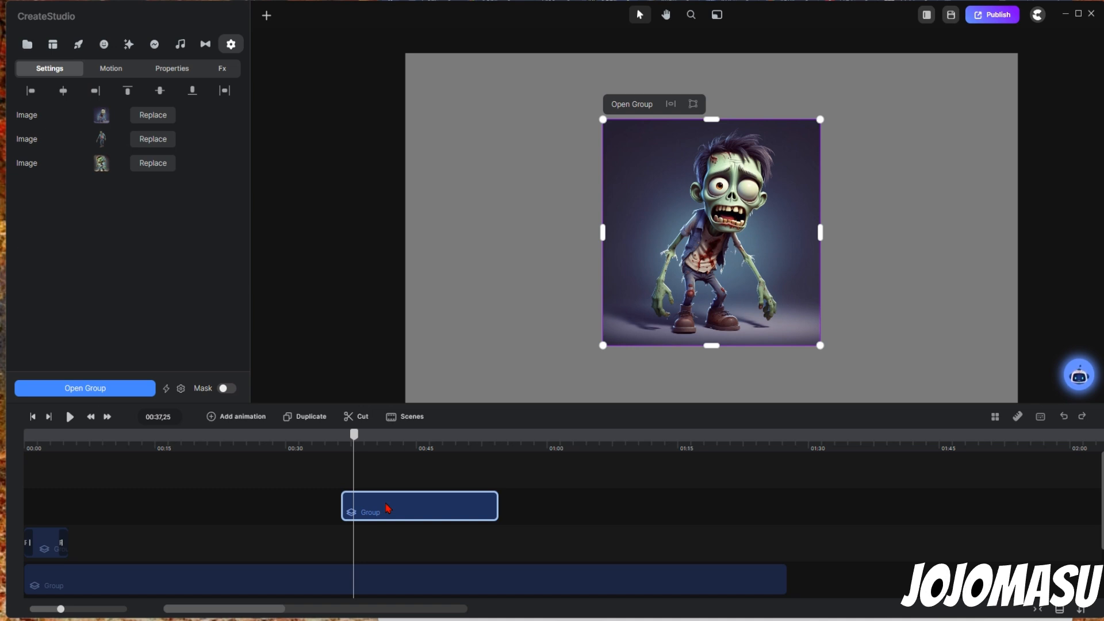
right_click(375, 512)
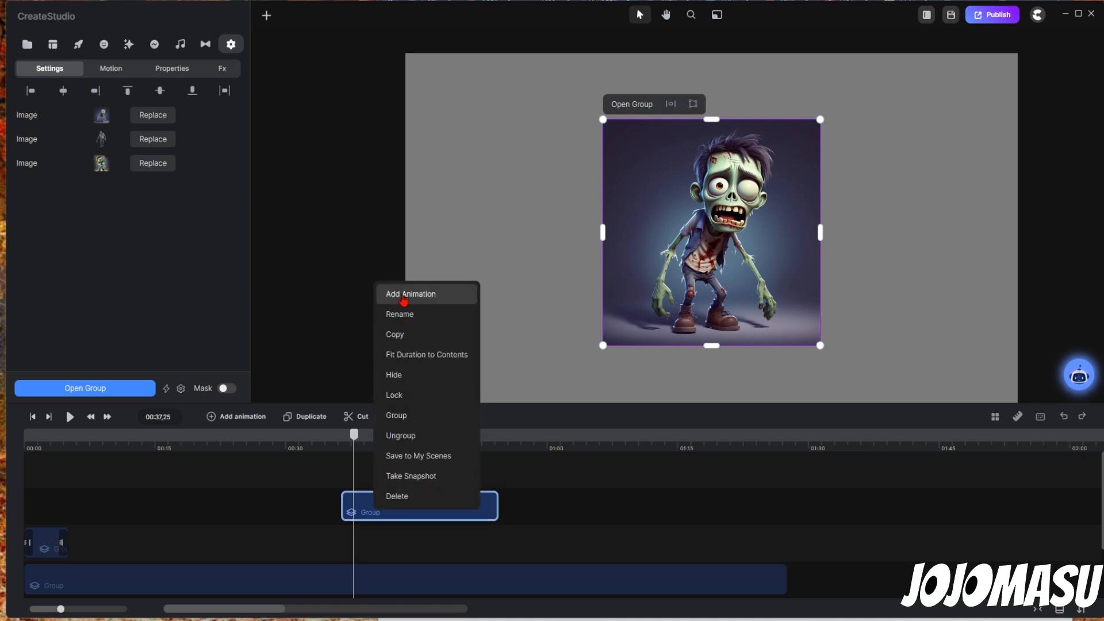
left_click(392, 315)
type("C")
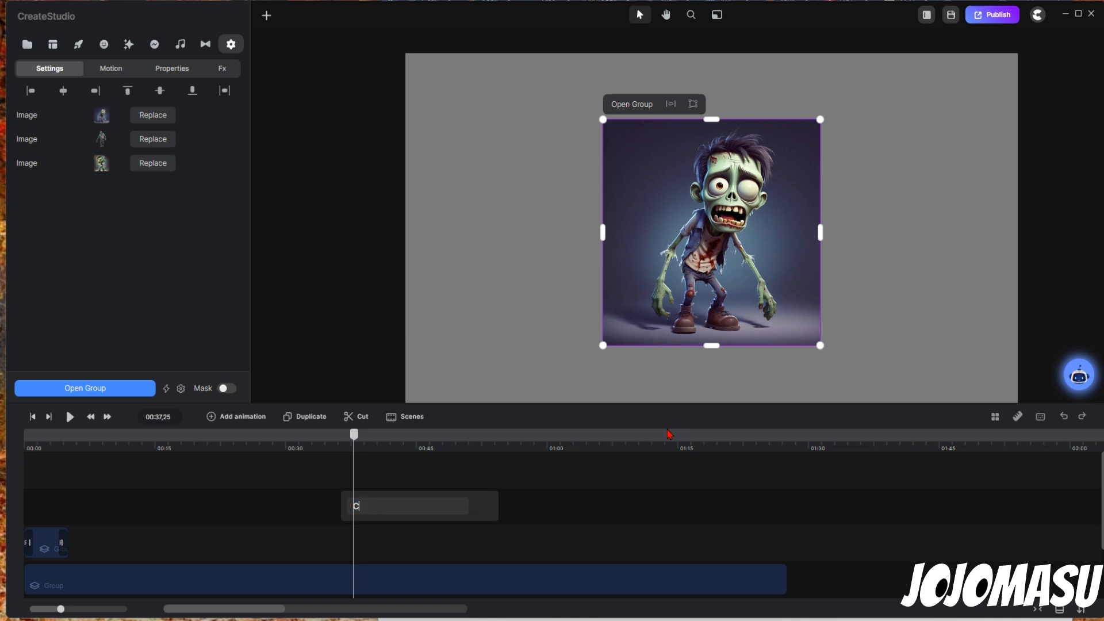
type("arousel")
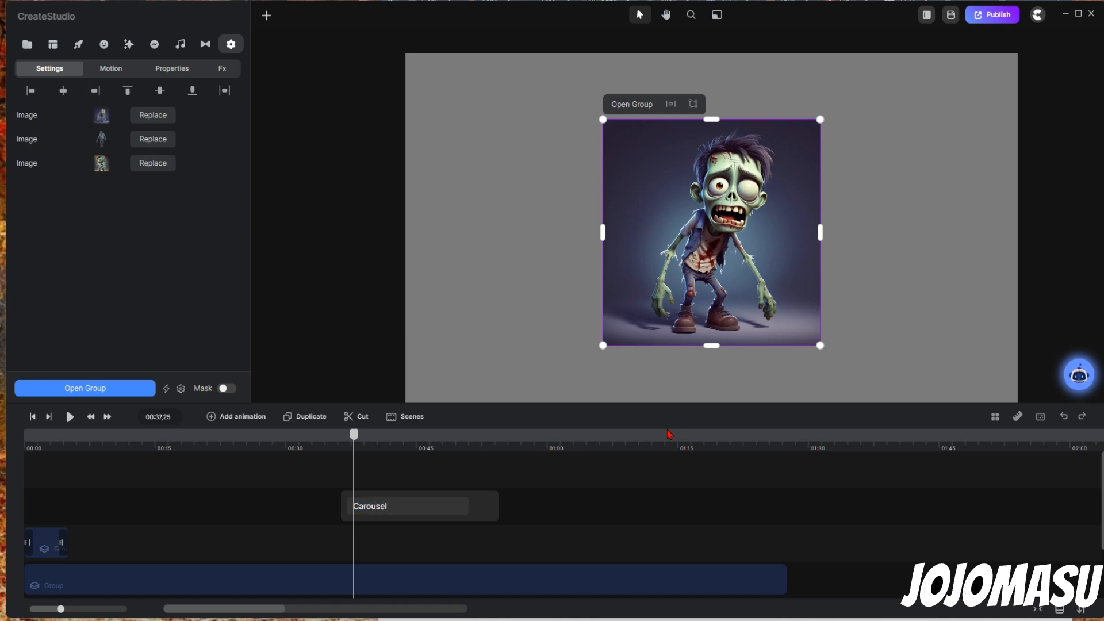
key("Return")
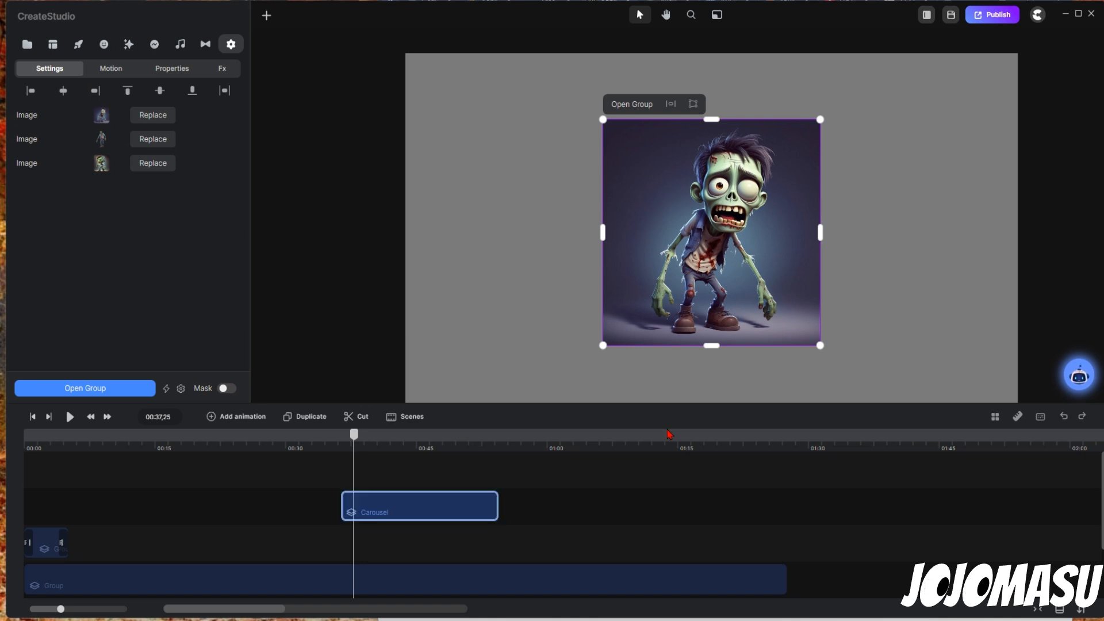
Step: Save the Carousel group to My Scenes, and move its clip to the start of the timeline
right_click(421, 511)
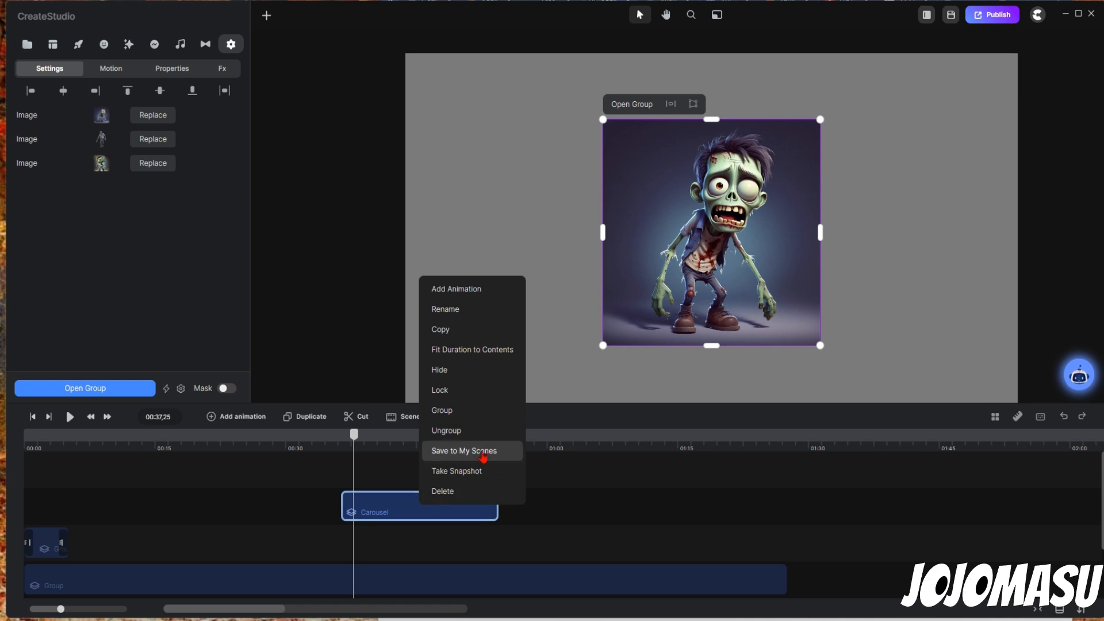
left_click(482, 453)
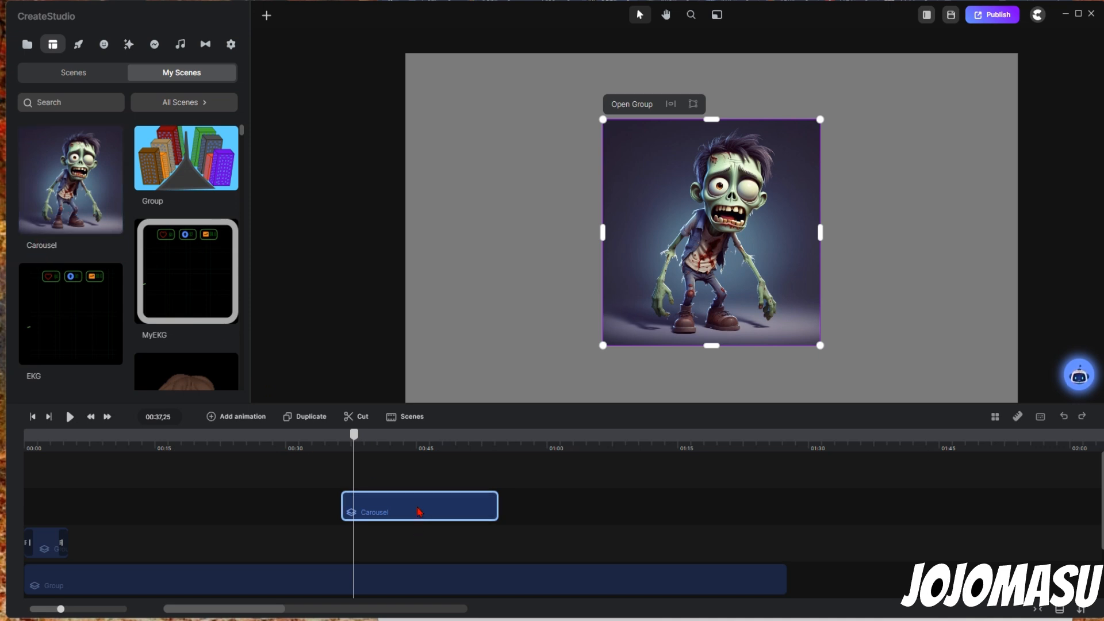
left_click_drag(419, 510, 68, 512)
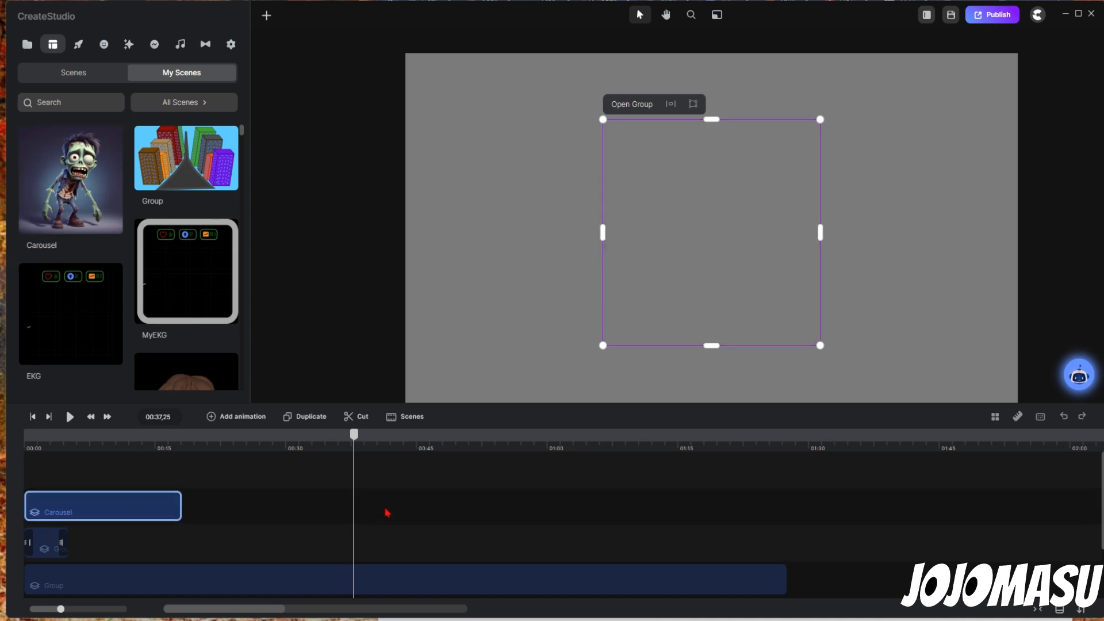
left_click(460, 502)
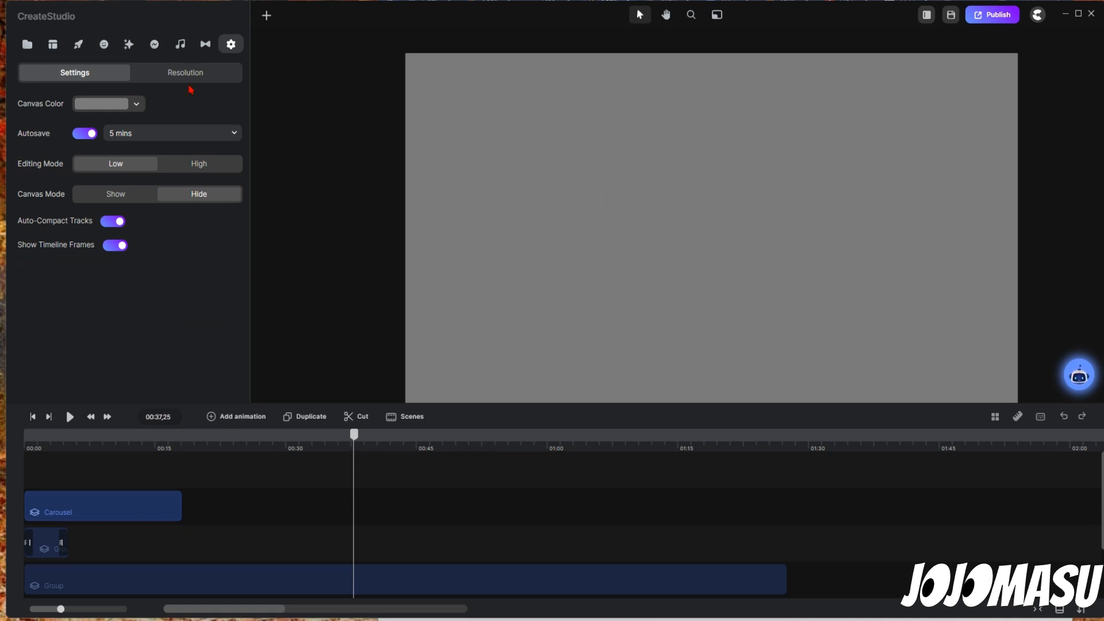
Step: Add the saved Carousel scene to the timeline at about 00:42, and show its first image at 00:44,11
left_click(59, 49)
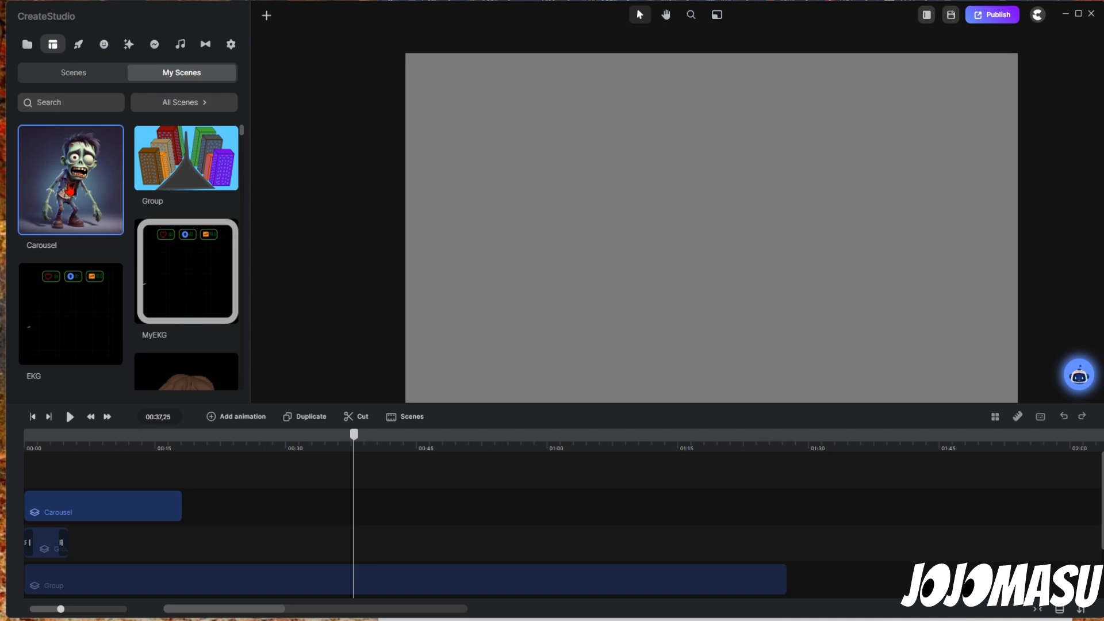
left_click_drag(69, 189, 435, 507)
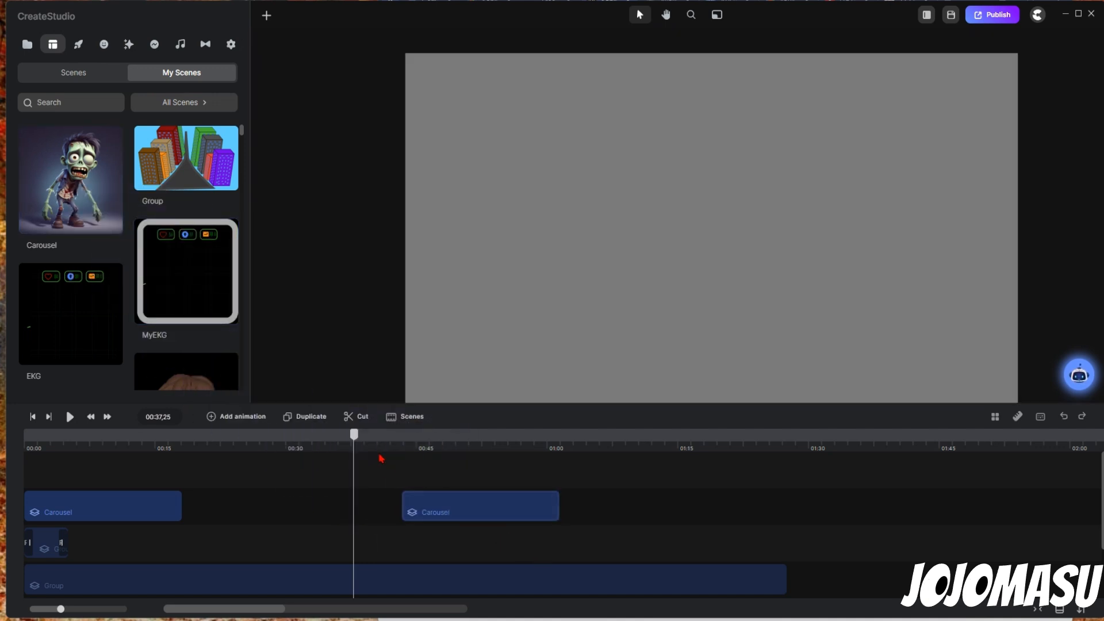
left_click_drag(353, 434, 409, 477)
left_click(476, 502)
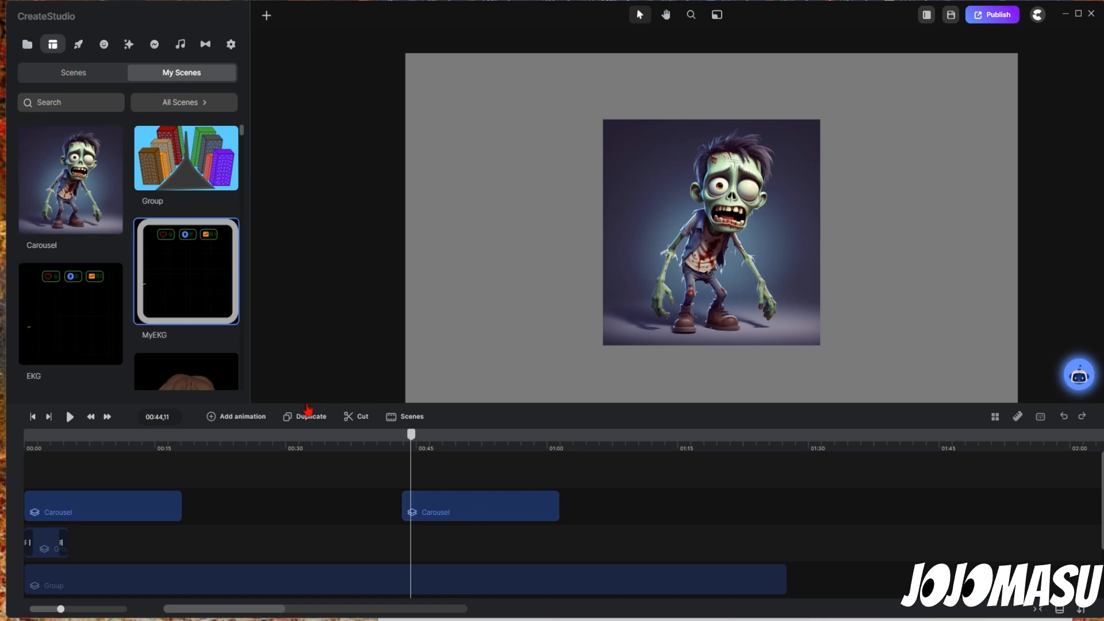
Step: Check the replacement sources for the first image of the added Carousel clip, including importing media from disk
left_click(503, 514)
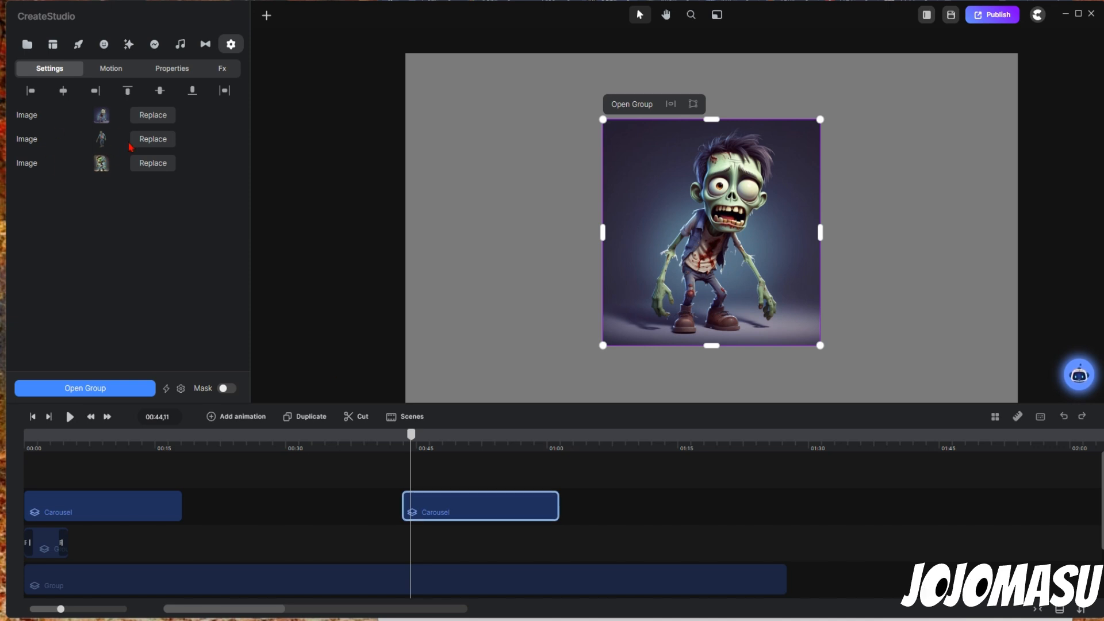
left_click(148, 115)
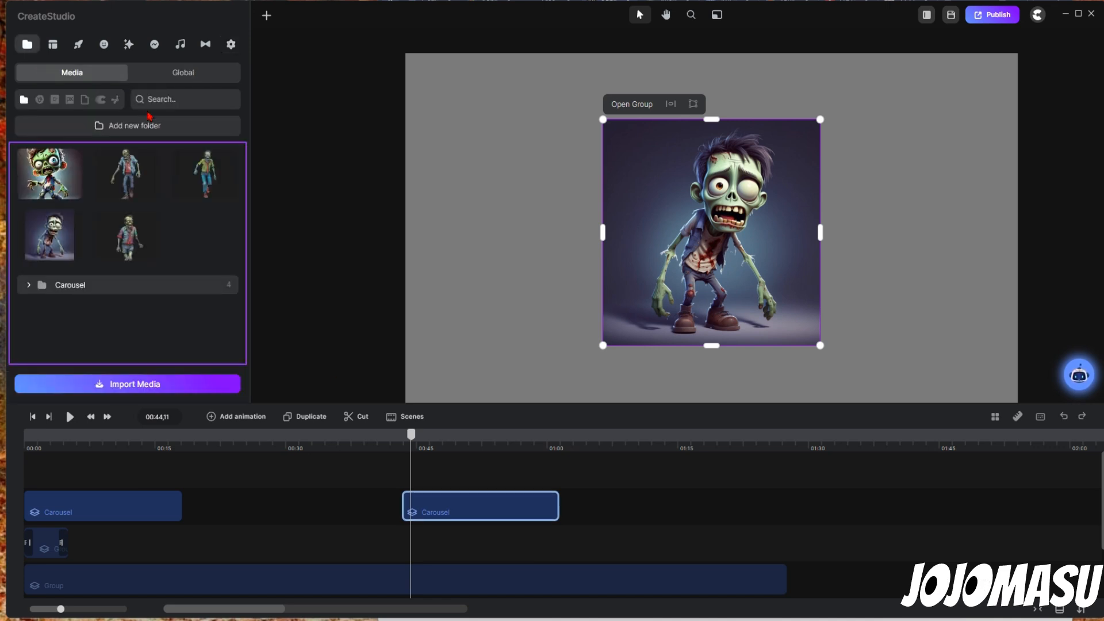
left_click(150, 389)
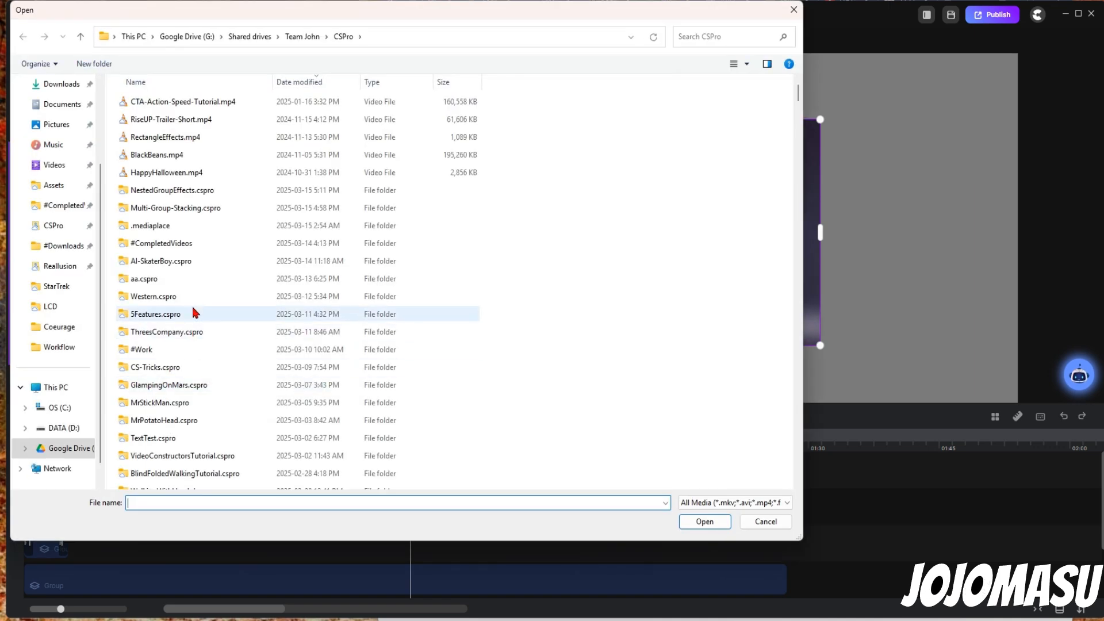
left_click(793, 10)
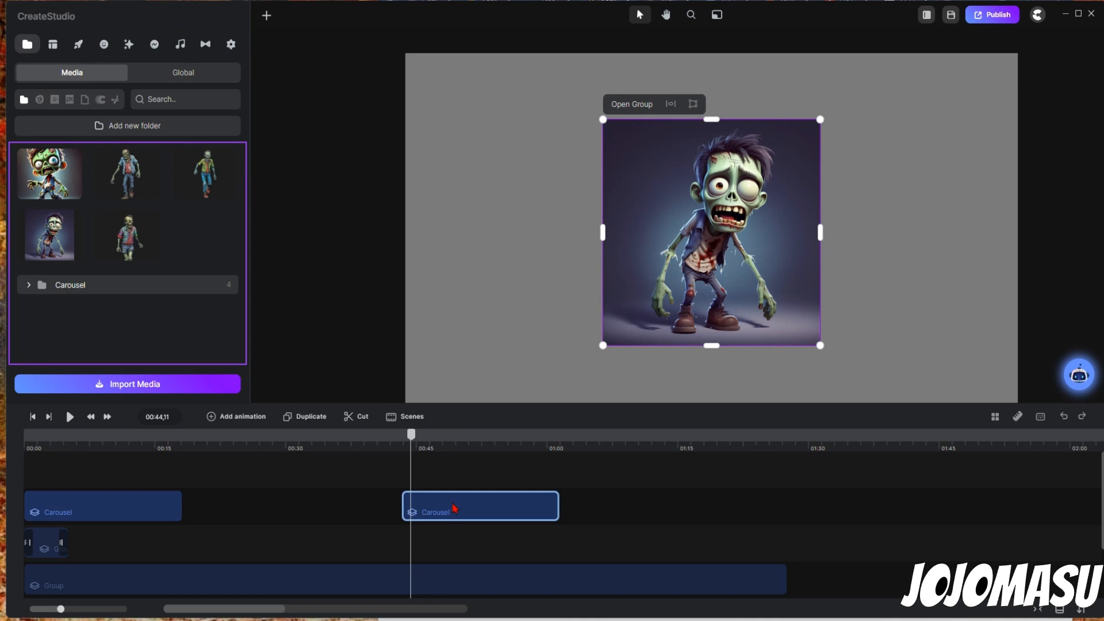